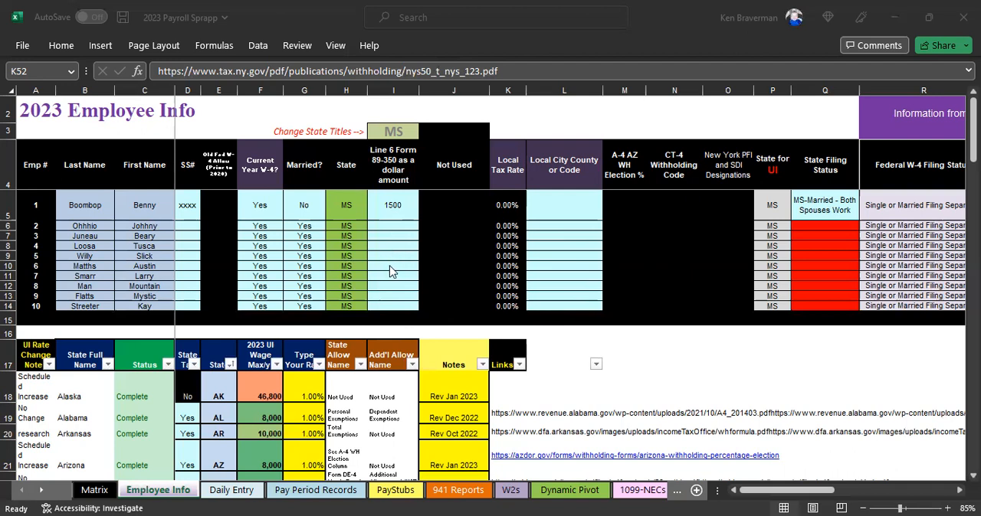
pyautogui.click(389, 268)
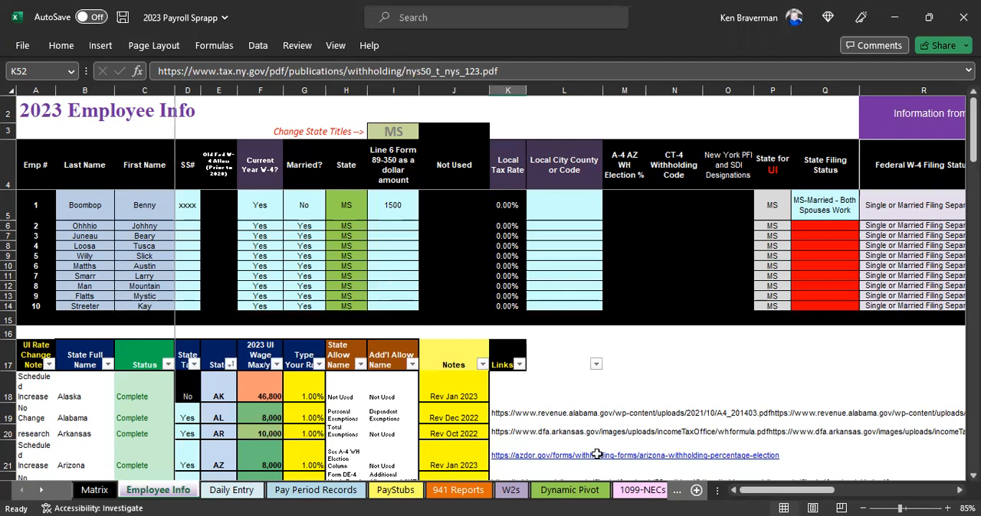
pyautogui.hotkey('alt', 'Tab')
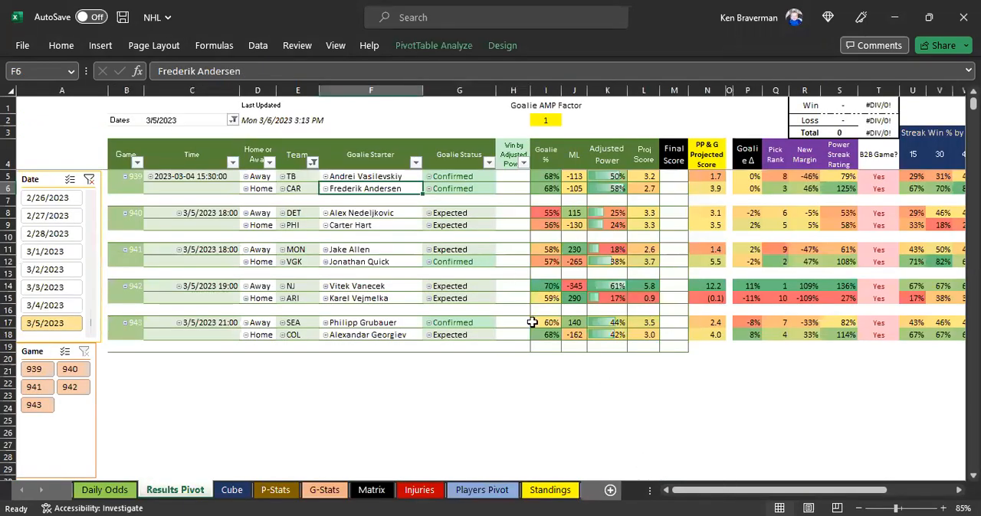
pyautogui.hotkey('alt', 'Tab')
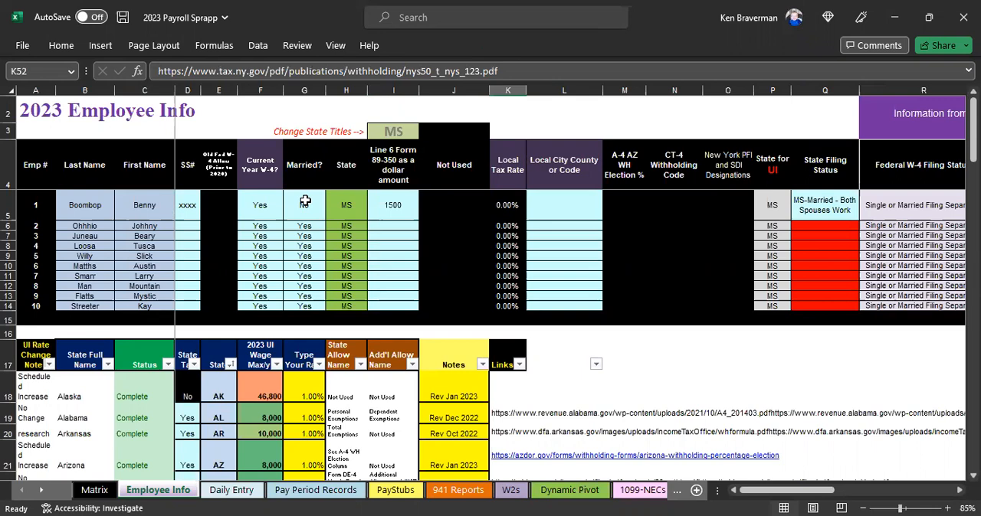
# Step: Review employee 1's Line 6 Form 89-350 amount and name cells on the Employee Info sheet
pyautogui.click(385, 256)
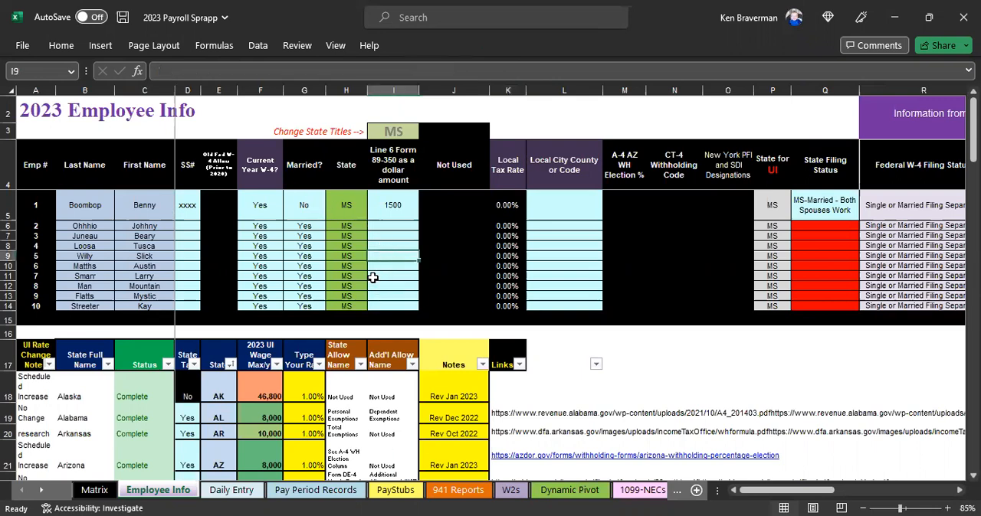
pyautogui.scroll(1, 371, 279)
pyautogui.click(465, 227)
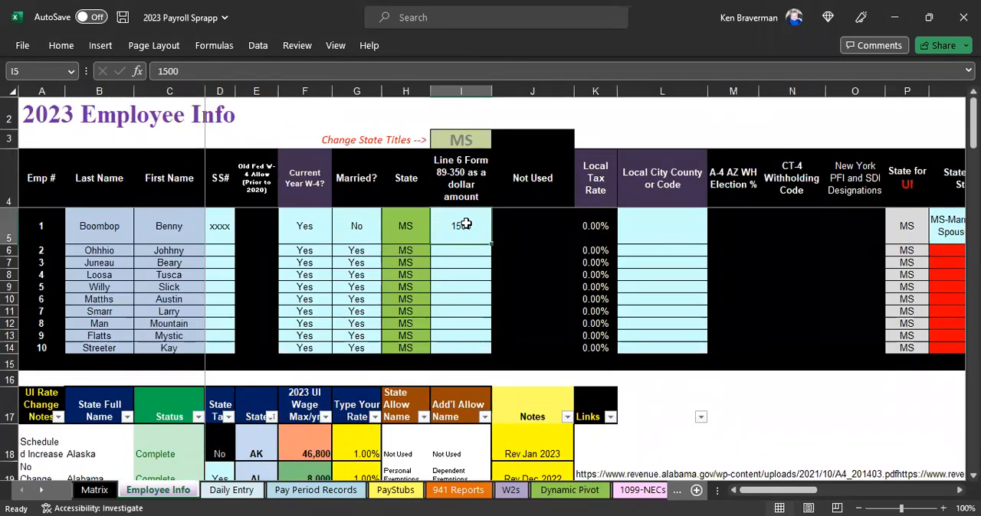
pyautogui.click(122, 237)
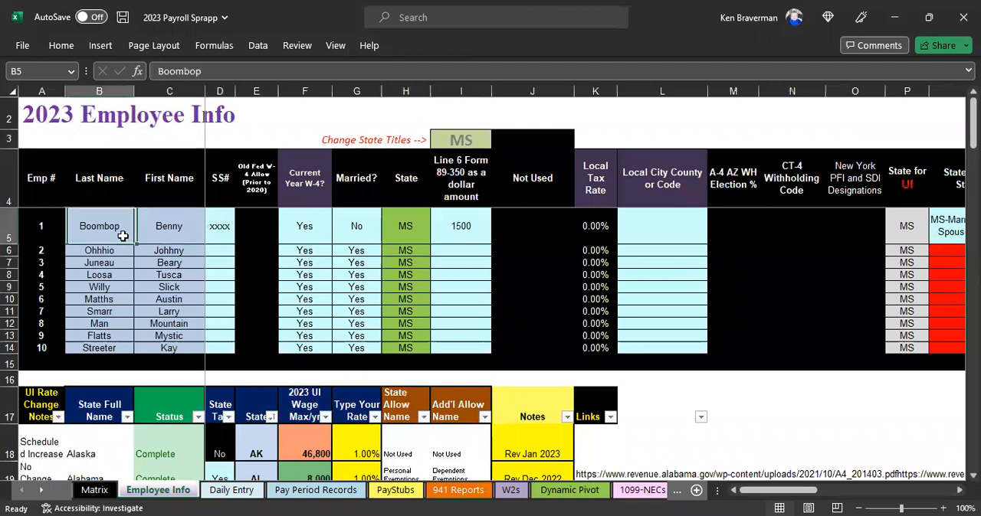
pyautogui.moveTo(123, 237); pyautogui.dragTo(165, 233)
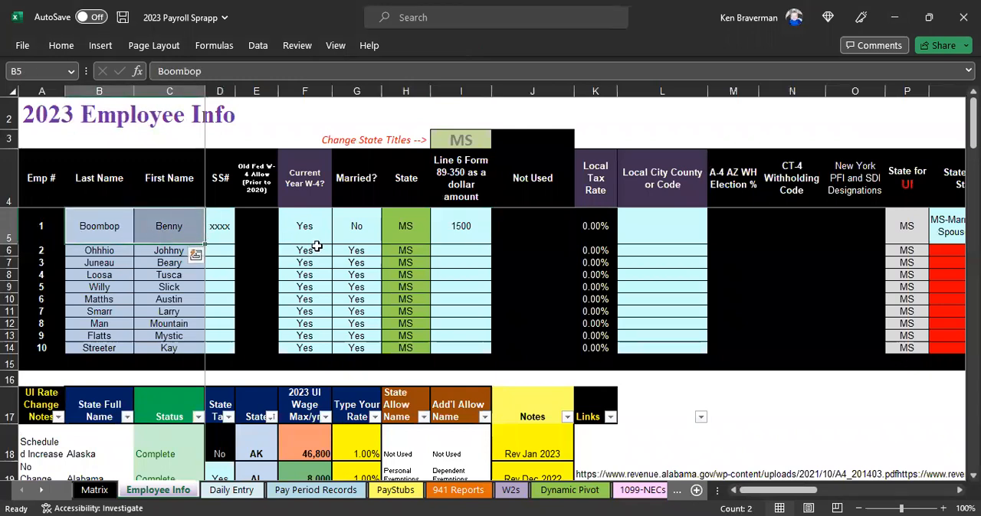
# Step: Set employee 1's Line 6 Form 89-350 amount in cell I5 to 3000
pyautogui.click(477, 236)
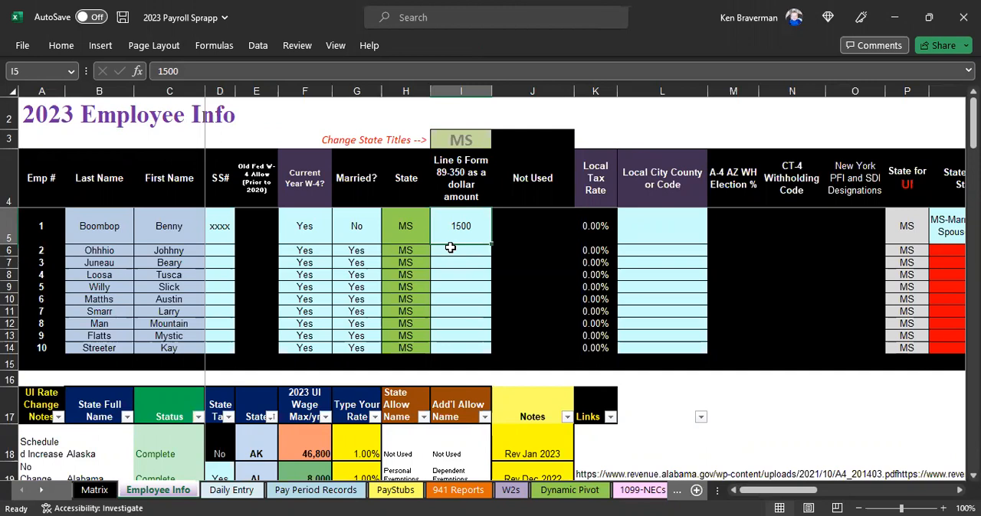
pyautogui.write('3000')
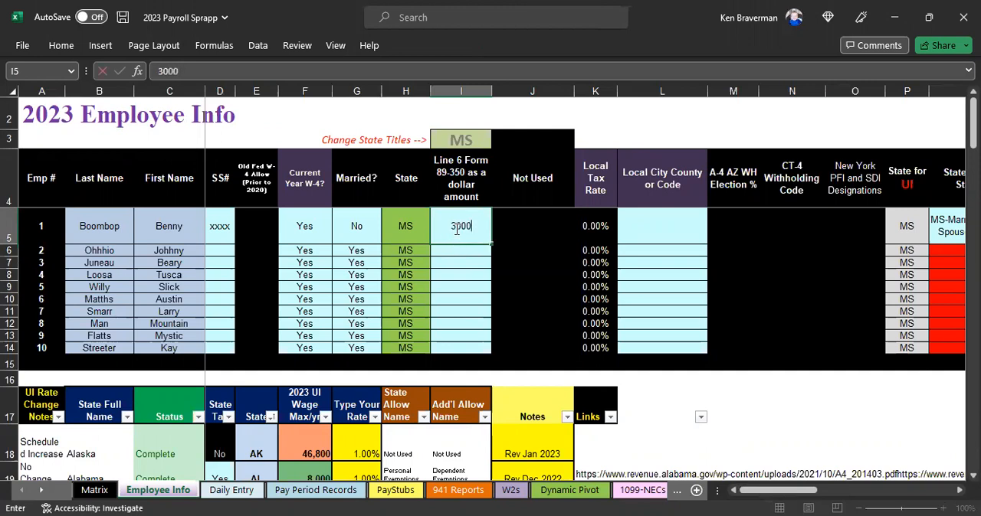
pyautogui.press('Return')
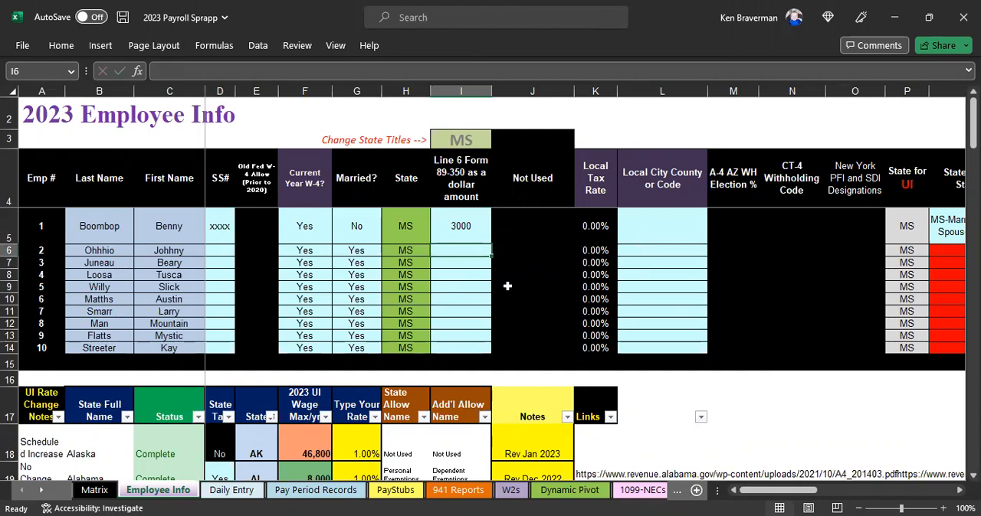
pyautogui.click(468, 240)
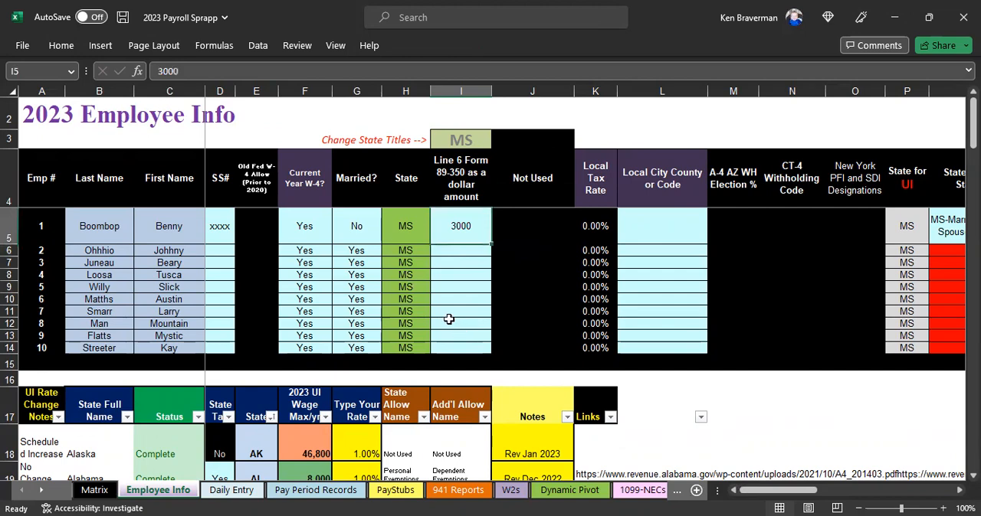
# Step: Inspect employee 1's State Title 1 allowance values across the pay periods on the Pay Period Records sheet
pyautogui.click(283, 490)
pyautogui.moveTo(470, 212); pyautogui.dragTo(471, 345)
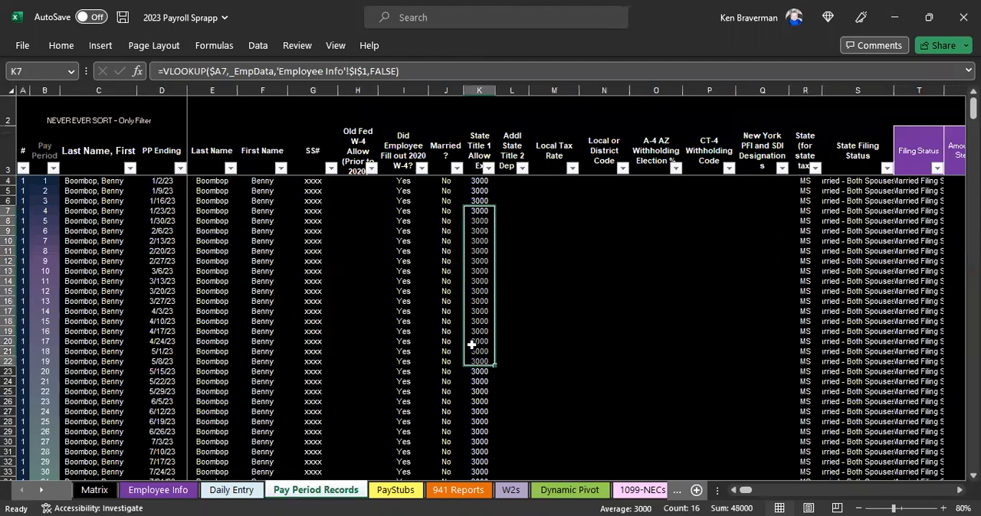
pyautogui.moveTo(478, 191); pyautogui.dragTo(474, 377)
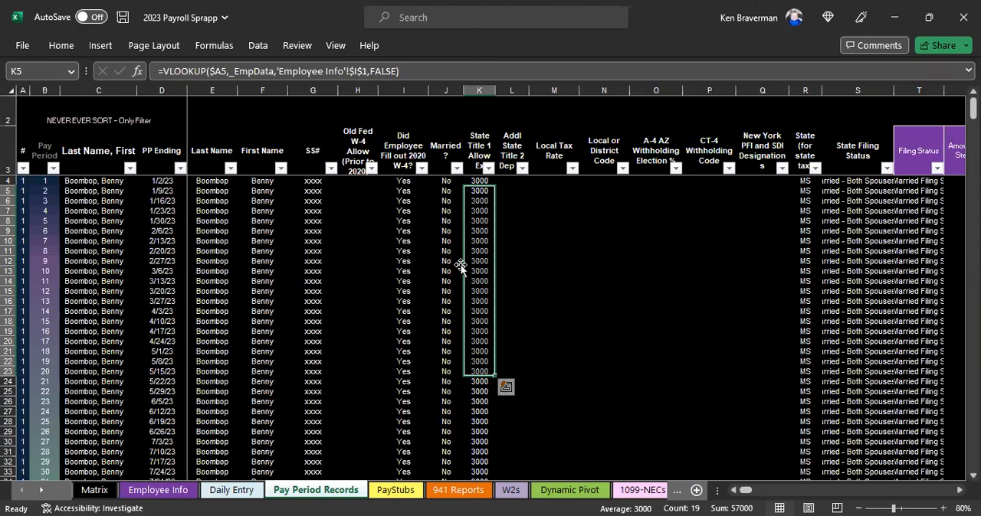
pyautogui.moveTo(479, 220); pyautogui.dragTo(477, 352)
# Step: Set employee 1's Line 6 Form 89-350 amount on the Employee Info sheet to 1500
pyautogui.hotkey('ctrl', 'pageup')
pyautogui.hotkey('ctrl', 'pageup')
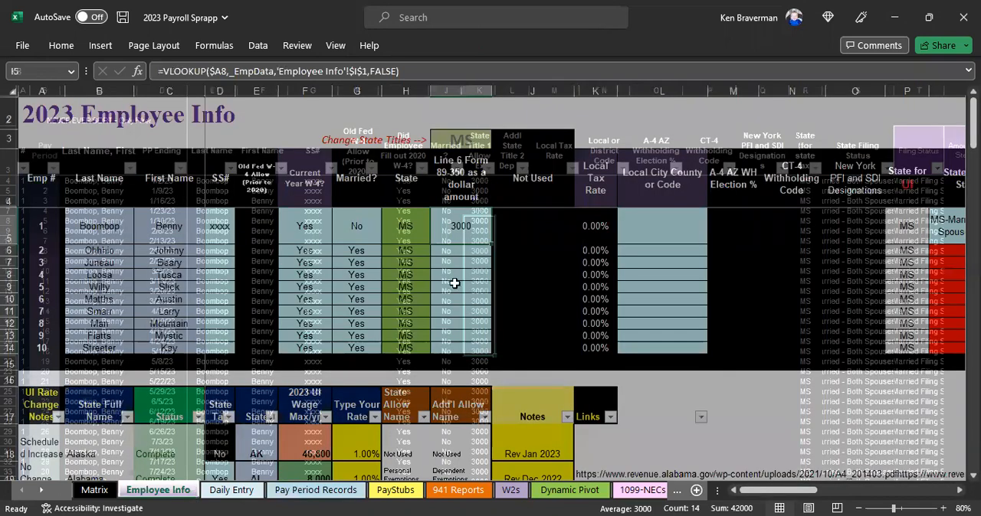
pyautogui.write('1500')
pyautogui.press('Return')
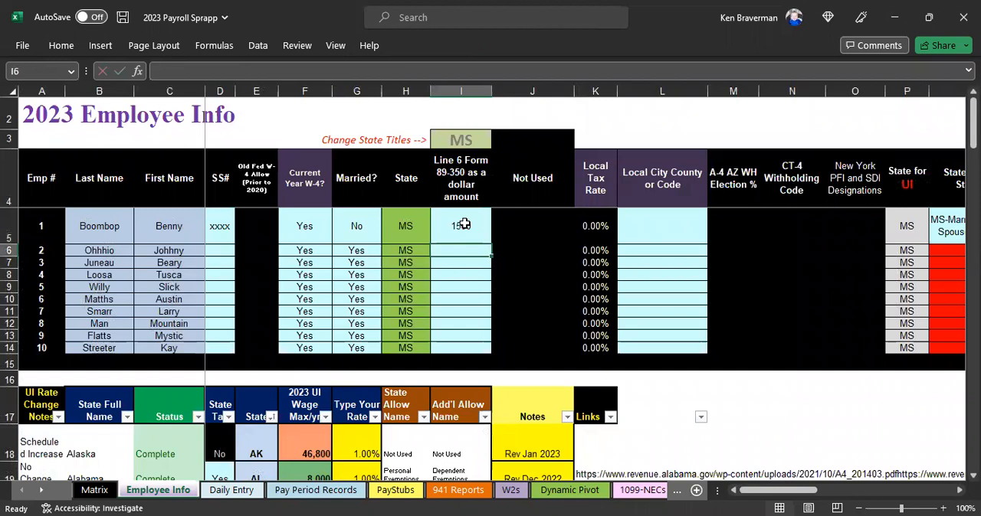
pyautogui.click(465, 224)
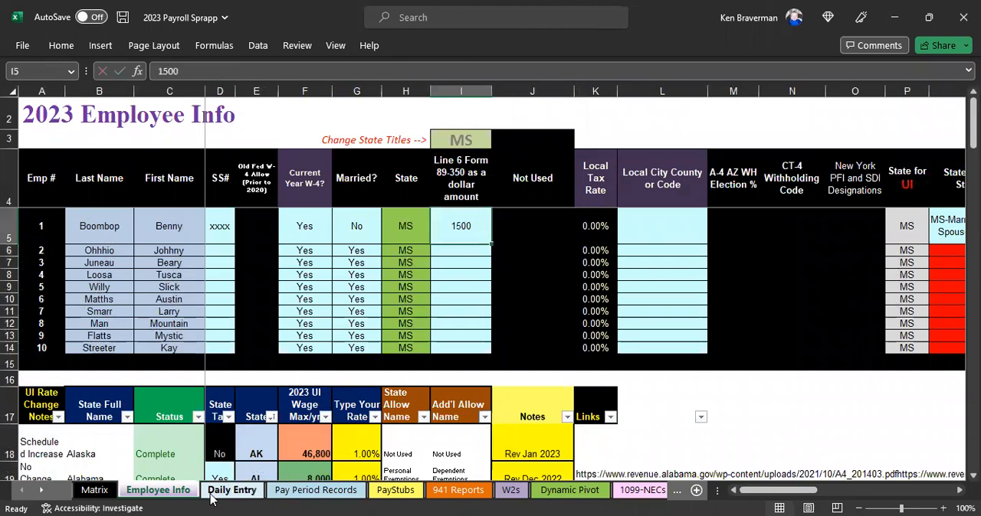
# Step: Overwrite the State Title 1 allowance formula for the 2/6/23 pay period in Pay Period Records with 3000
pyautogui.click(285, 495)
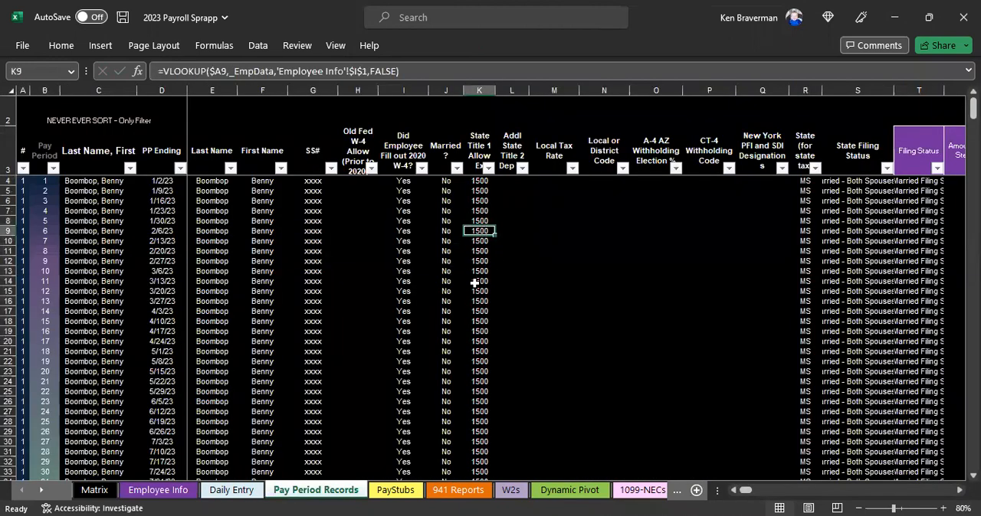
pyautogui.write('300')
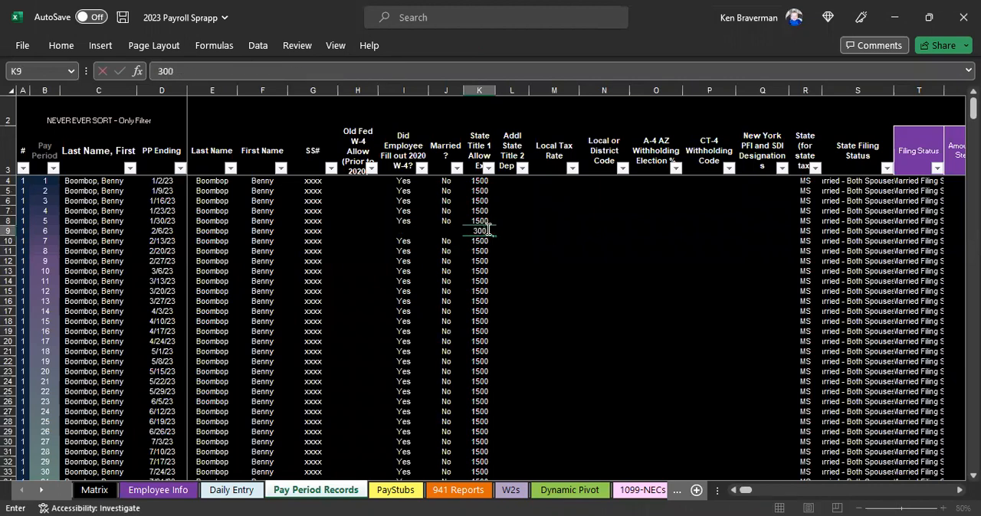
pyautogui.press('Return')
pyautogui.press('Up')
pyautogui.write('3000')
pyautogui.press('Return')
pyautogui.click(486, 229)
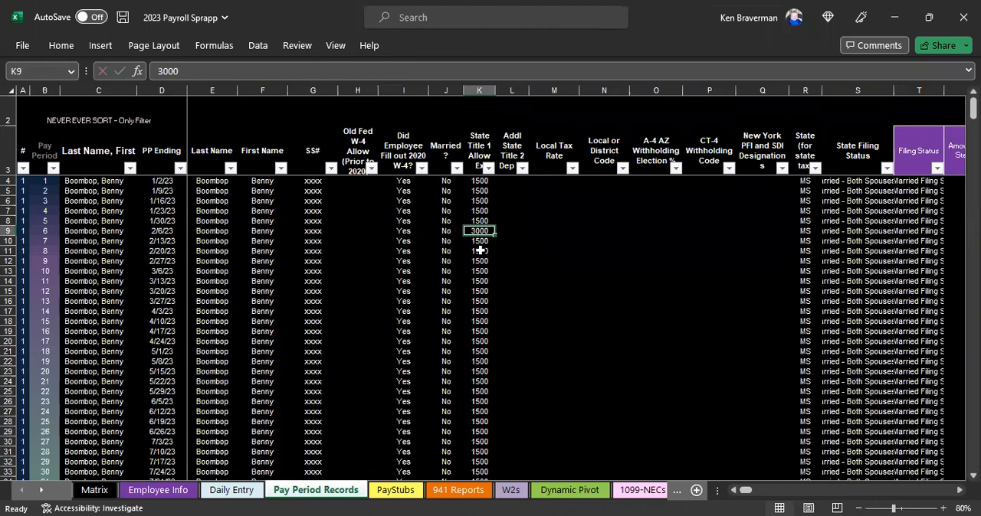
# Step: Undo the manual allowance entries for the 2/6/23 pay period and select the 3/6/23 allowance cell
pyautogui.hotkey('ctrl', 'z')
pyautogui.hotkey('ctrl', 'z')
pyautogui.click(484, 271)
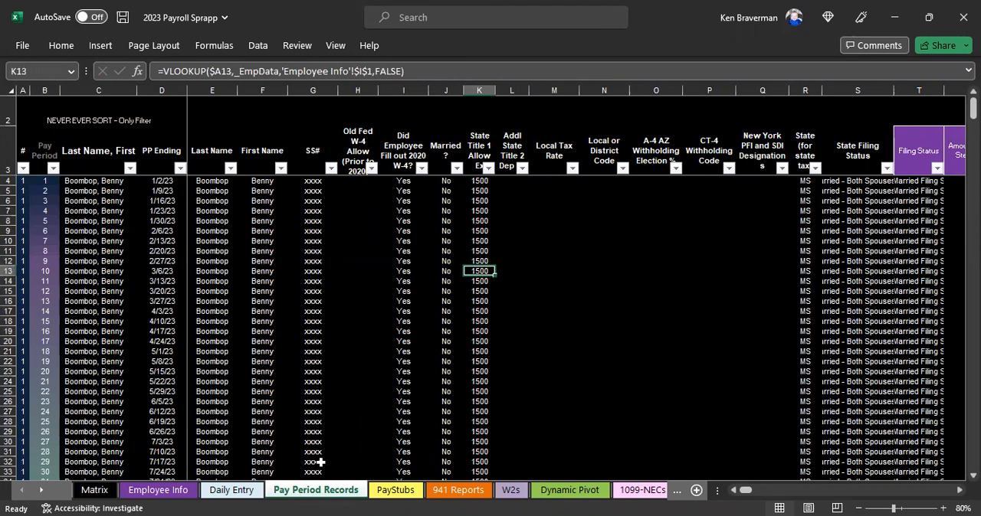
pyautogui.click(186, 493)
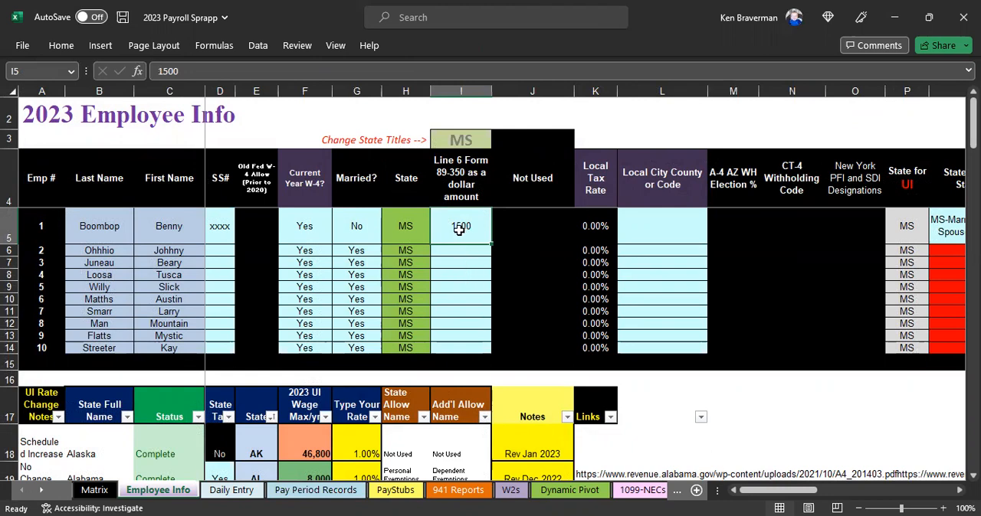
pyautogui.click(314, 491)
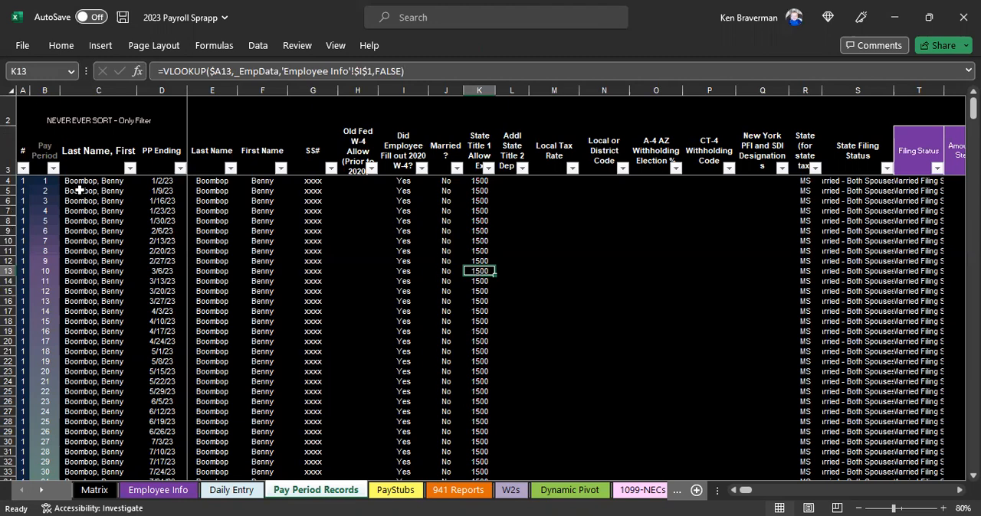
# Step: Start a formula-based conditional formatting rule for cell A4 in Pay Period Records using =ISFORMULA(A4)=FALSE
pyautogui.click(23, 181)
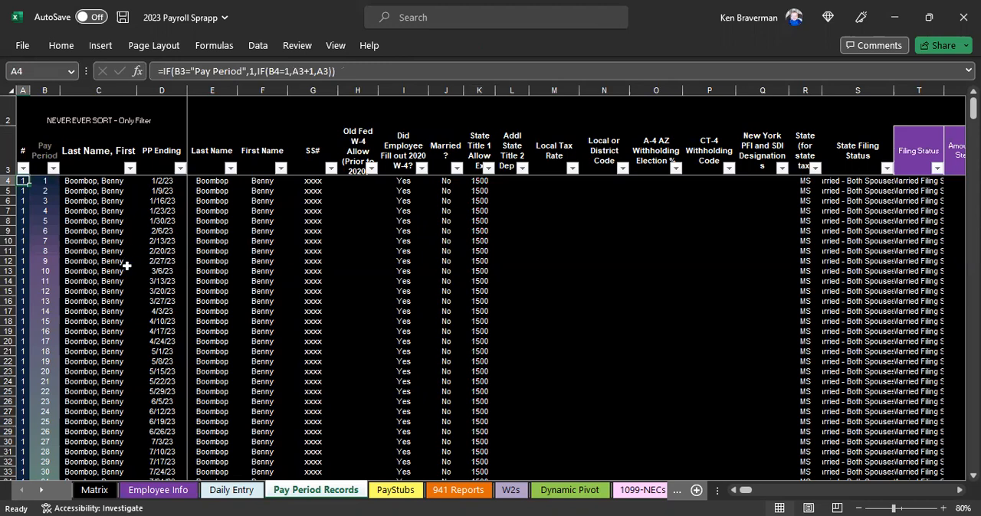
pyautogui.scroll(5, 126, 266)
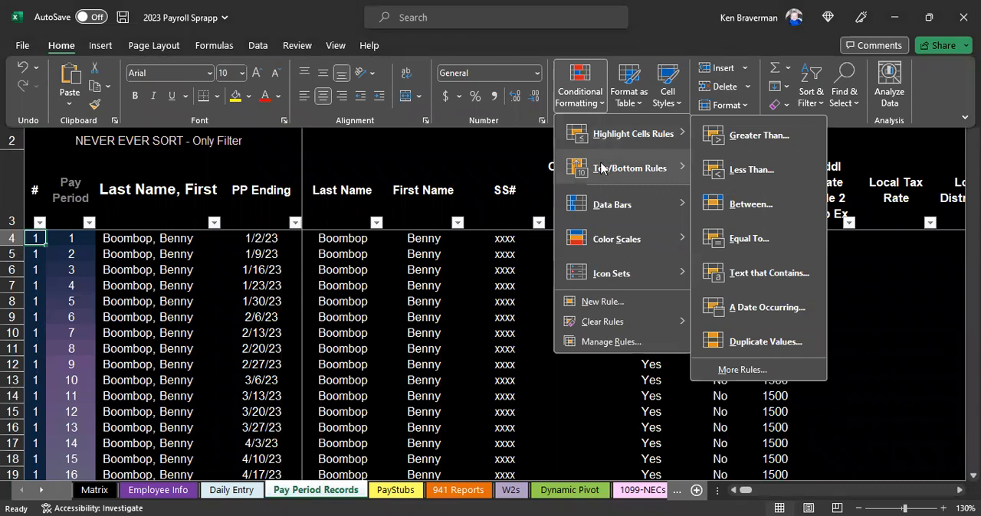
pyautogui.moveTo(600, 162)
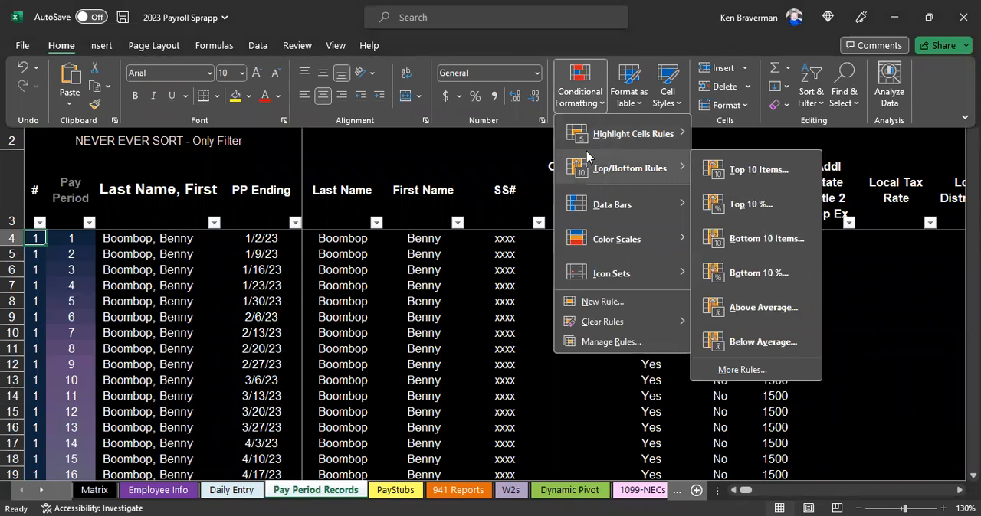
pyautogui.moveTo(597, 135)
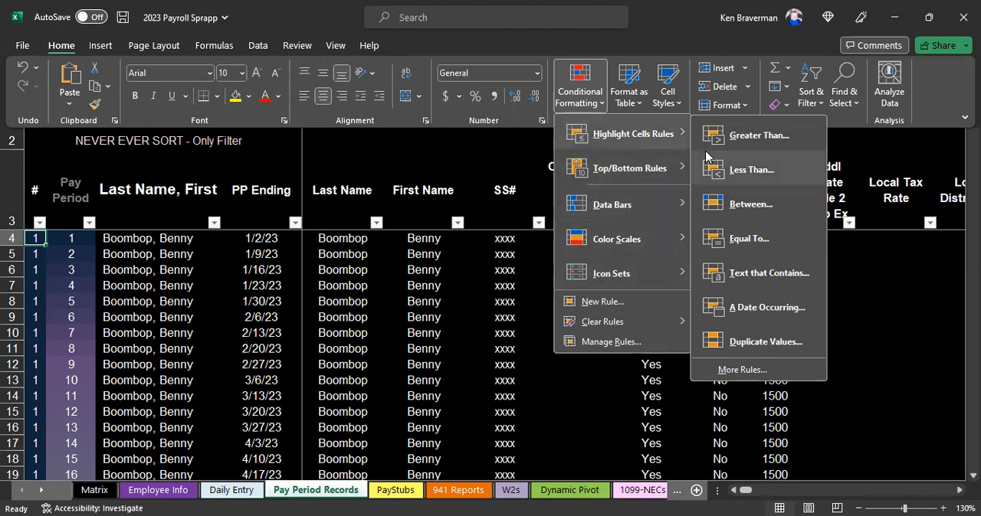
pyautogui.click(590, 301)
pyautogui.click(432, 307)
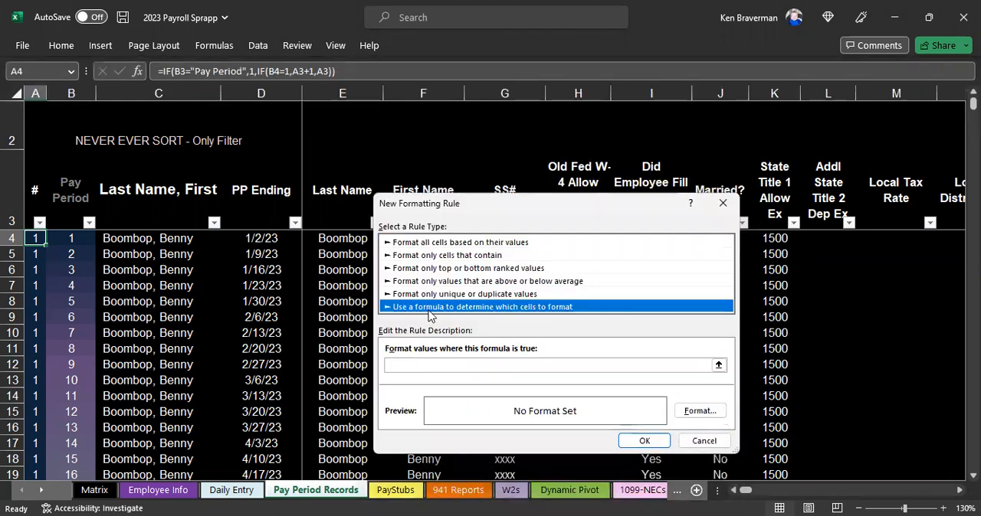
pyautogui.click(406, 367)
pyautogui.write('=')
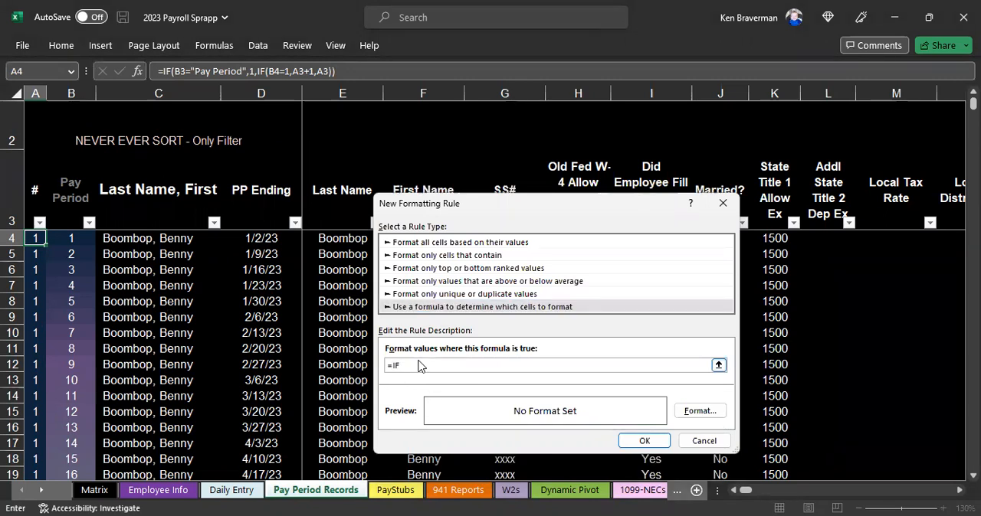
pyautogui.write('ISO')
pyautogui.press('BackSpace')
pyautogui.write('FORMULA(A4)=FALSE')
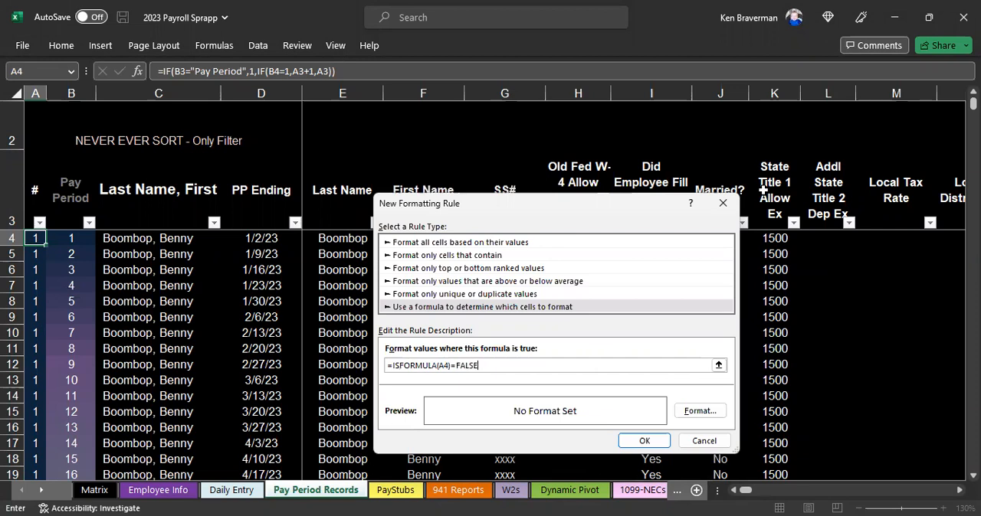
# Step: Give the conditional formatting rule a yellow fill and automatic font color, and apply it to cell A4
pyautogui.click(690, 413)
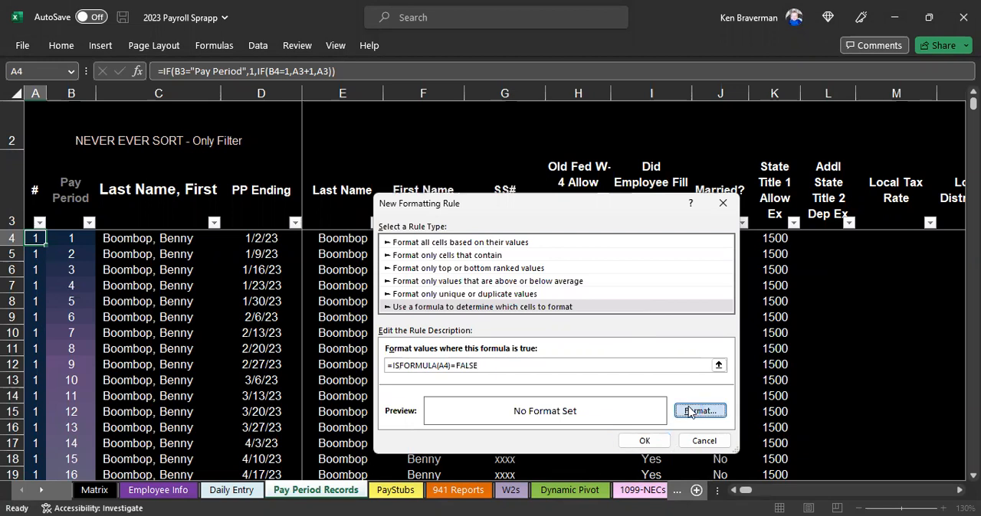
pyautogui.click(510, 165)
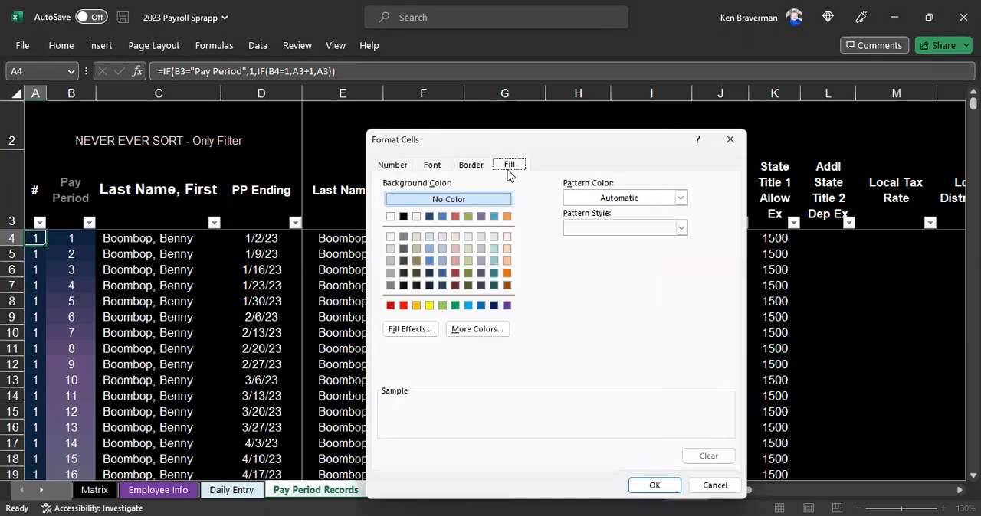
pyautogui.click(429, 306)
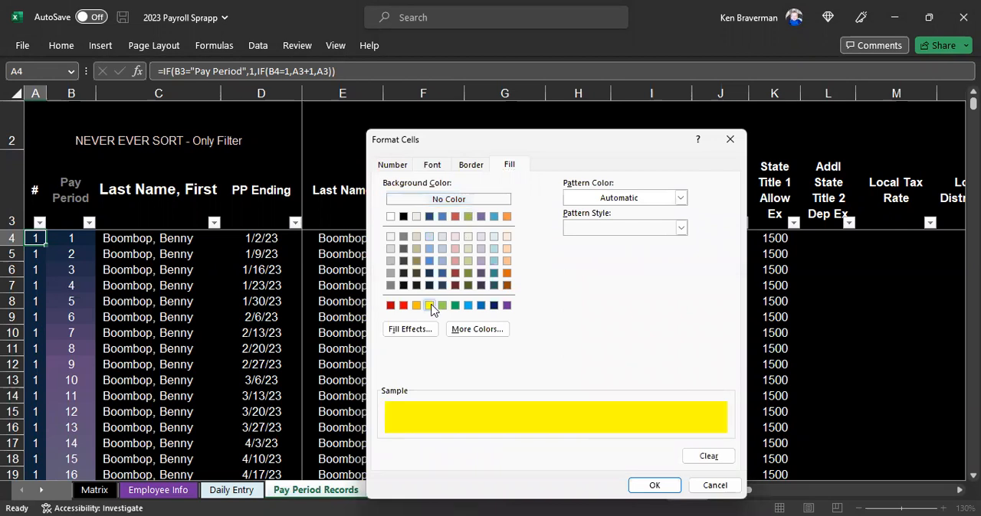
pyautogui.click(389, 165)
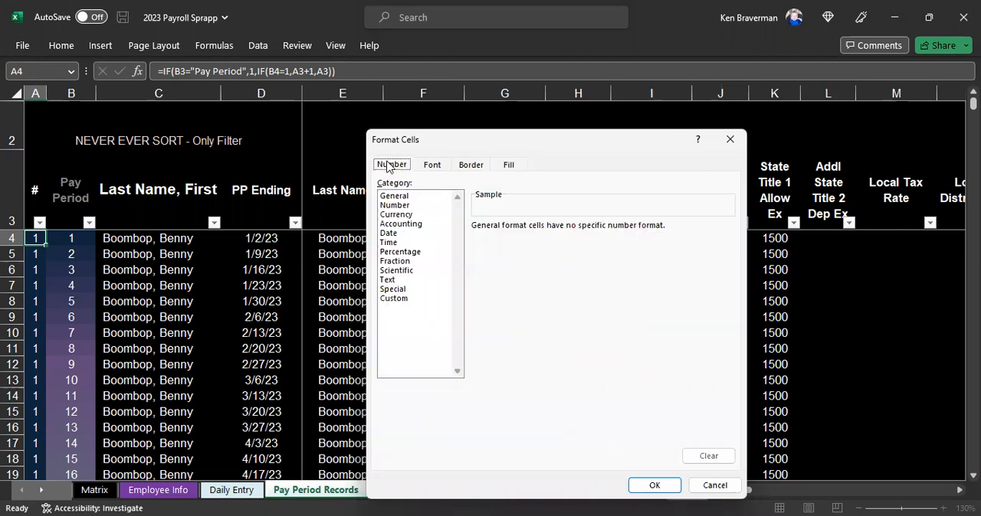
pyautogui.click(511, 168)
pyautogui.click(434, 166)
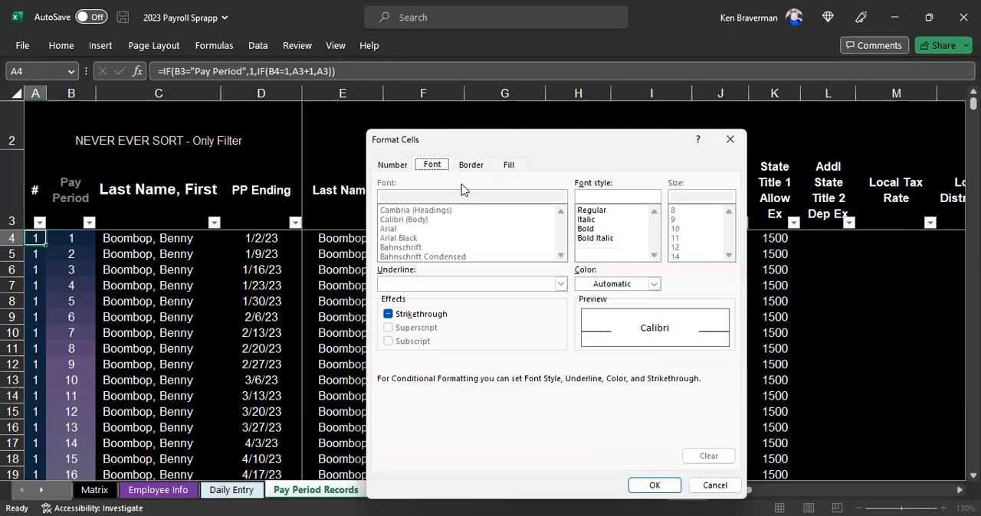
pyautogui.click(653, 284)
pyautogui.click(589, 63)
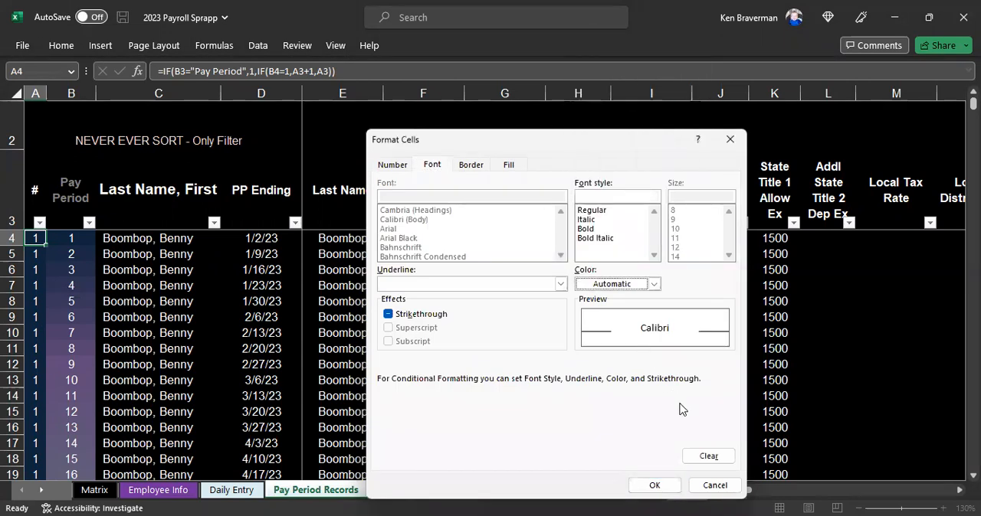
pyautogui.click(650, 490)
pyautogui.click(640, 439)
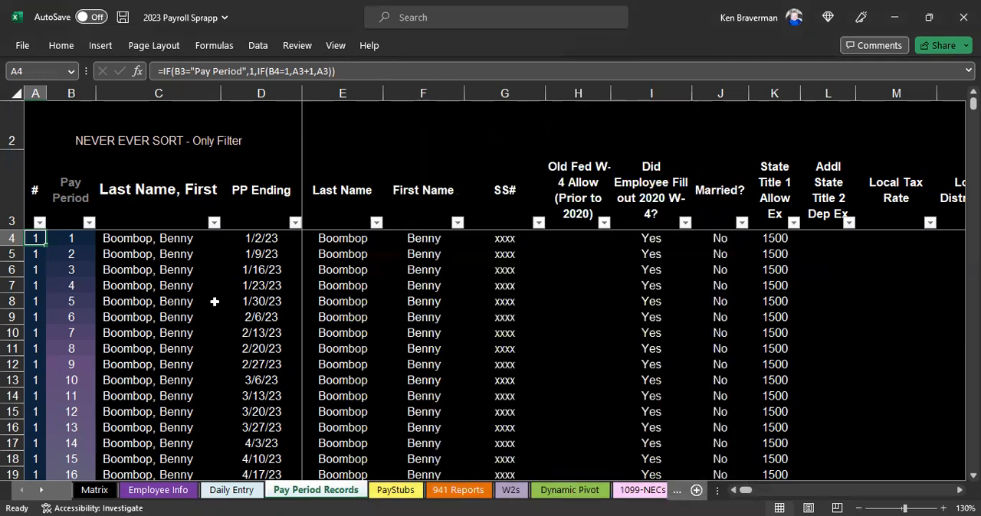
# Step: Overwrite the State Title 1 allowance formula for the 1/2/23 pay period (cell K4) with 1500
pyautogui.scroll(-1, 514, 279)
pyautogui.click(699, 306)
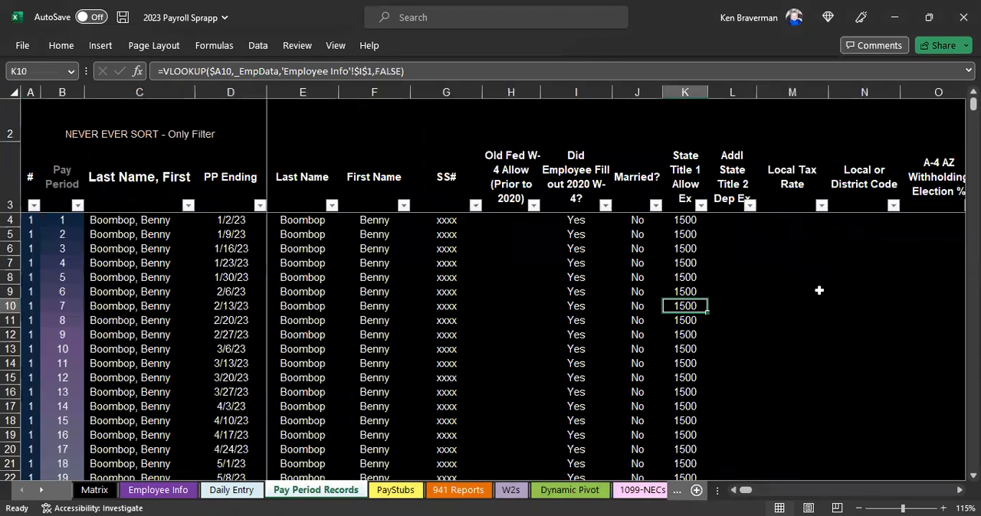
pyautogui.press('Up')
pyautogui.press('Up')
pyautogui.press('Up')
pyautogui.press('Up')
pyautogui.press('Up')
pyautogui.press('Up')
pyautogui.write('1500')
pyautogui.press('Return')
pyautogui.press('Up')
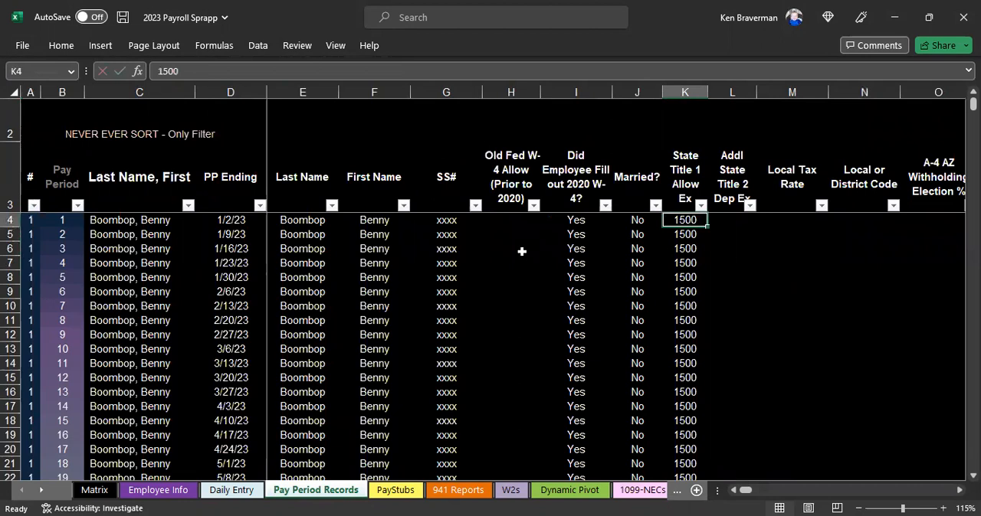
# Step: Extend the =ISFORMULA(A4)=FALSE conditional formatting rule's range to =$A$4:$LR$523 and apply it
pyautogui.click(29, 222)
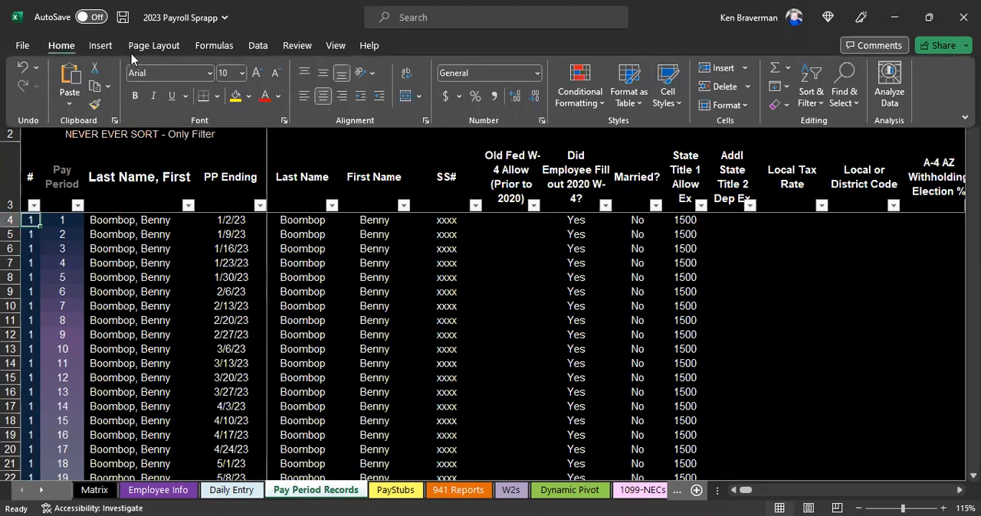
pyautogui.click(570, 108)
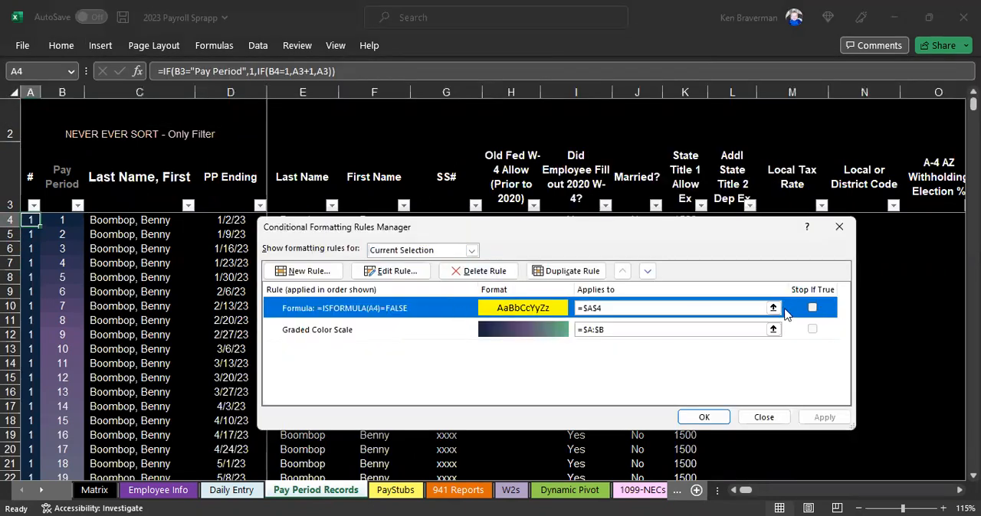
pyautogui.click(773, 308)
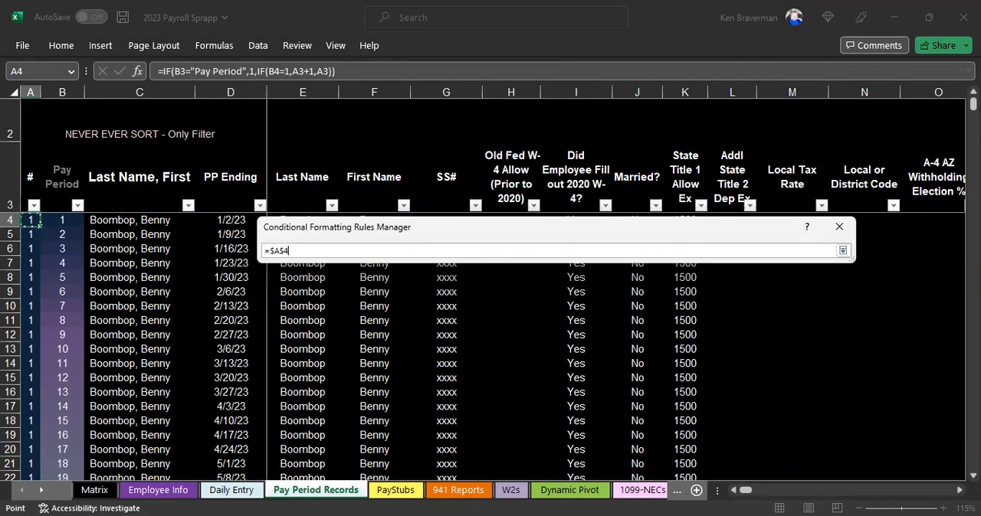
pyautogui.hotkey('ctrl', 'shift', 'End')
pyautogui.moveTo(971, 502); pyautogui.dragTo(263, 354)
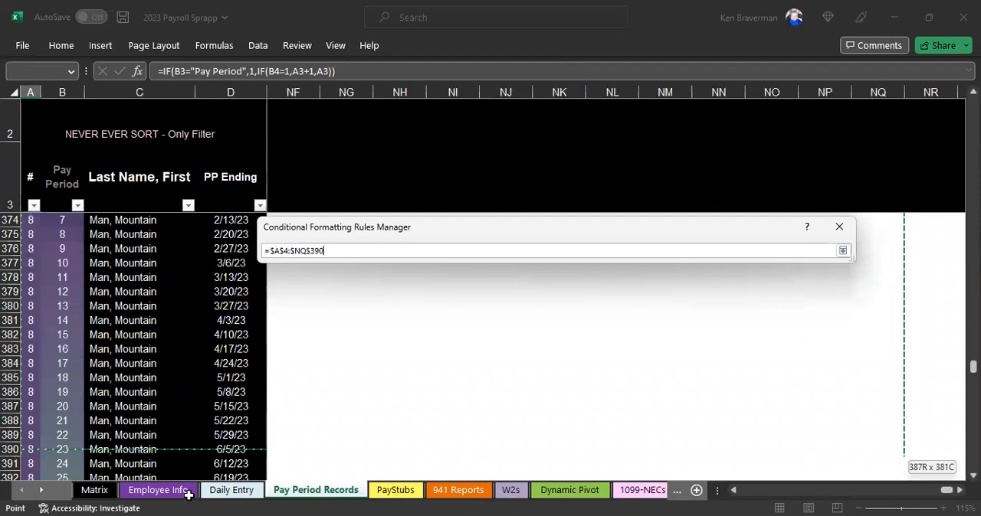
pyautogui.moveTo(903, 452); pyautogui.dragTo(513, 459)
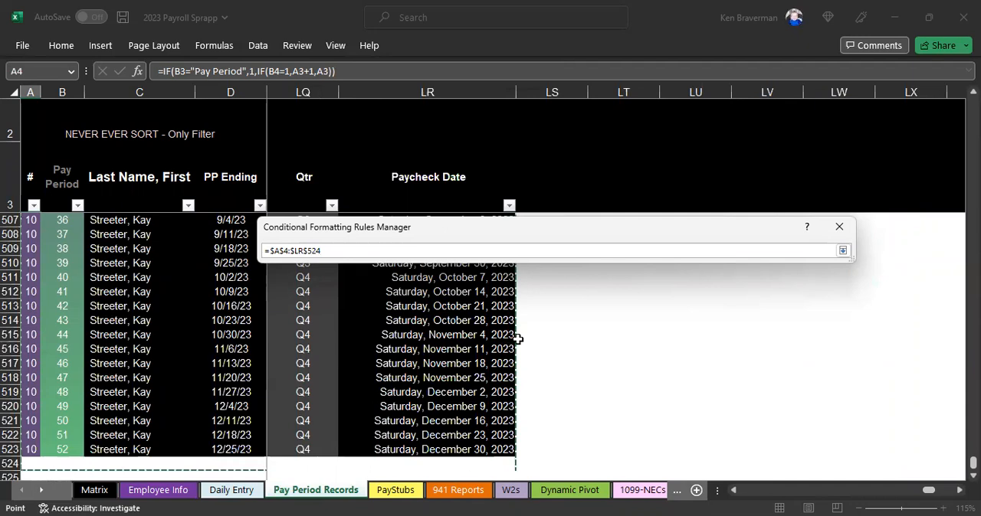
pyautogui.press('BackSpace')
pyautogui.write('3')
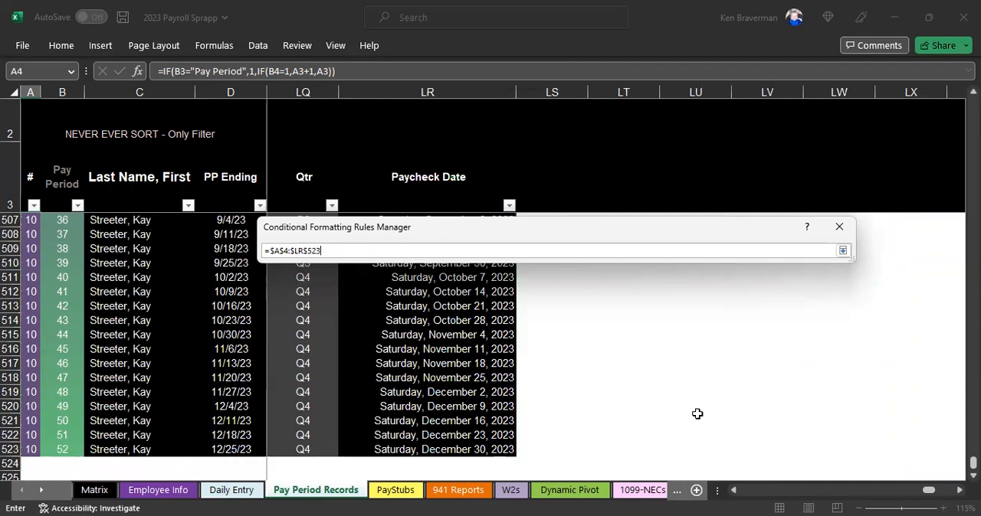
pyautogui.click(842, 251)
pyautogui.click(816, 417)
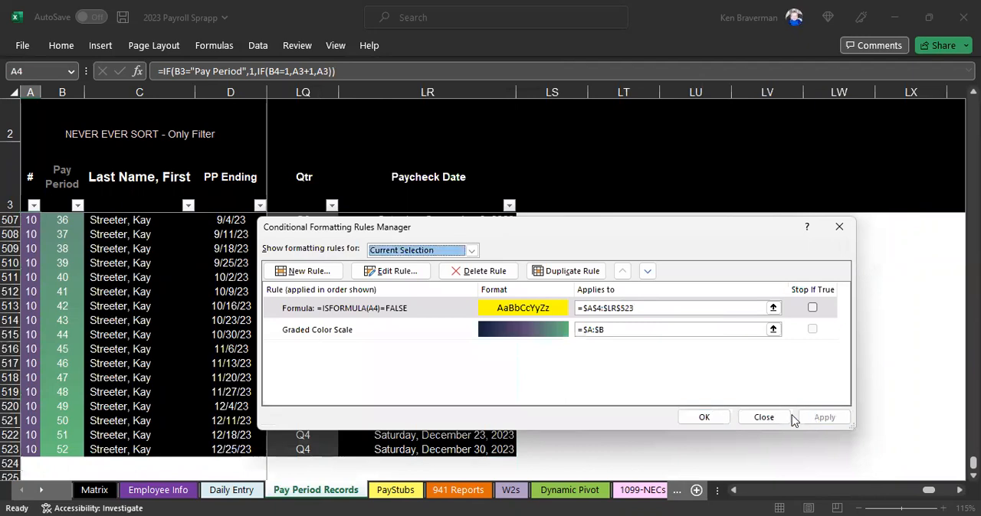
pyautogui.click(704, 417)
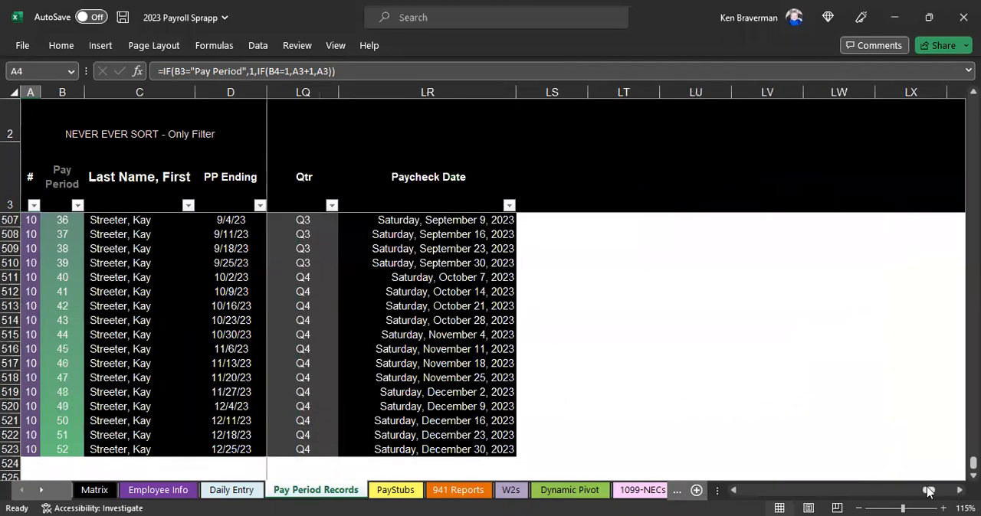
# Step: Restore the 1/2/23 State Title 1 allowance formula in K4 by filling it upward from K5
pyautogui.moveTo(928, 490); pyautogui.dragTo(838, 490)
pyautogui.moveTo(535, 484); pyautogui.dragTo(387, 483)
pyautogui.click(307, 201)
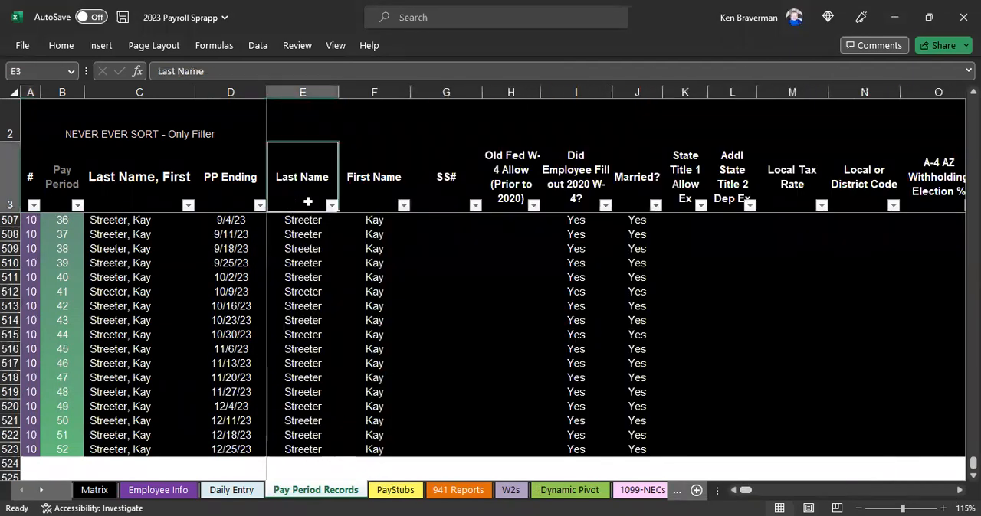
pyautogui.press('Down')
pyautogui.press('Right')
pyautogui.press('Right')
pyautogui.press('Right')
pyautogui.press('Right')
pyautogui.press('Right')
pyautogui.press('Right')
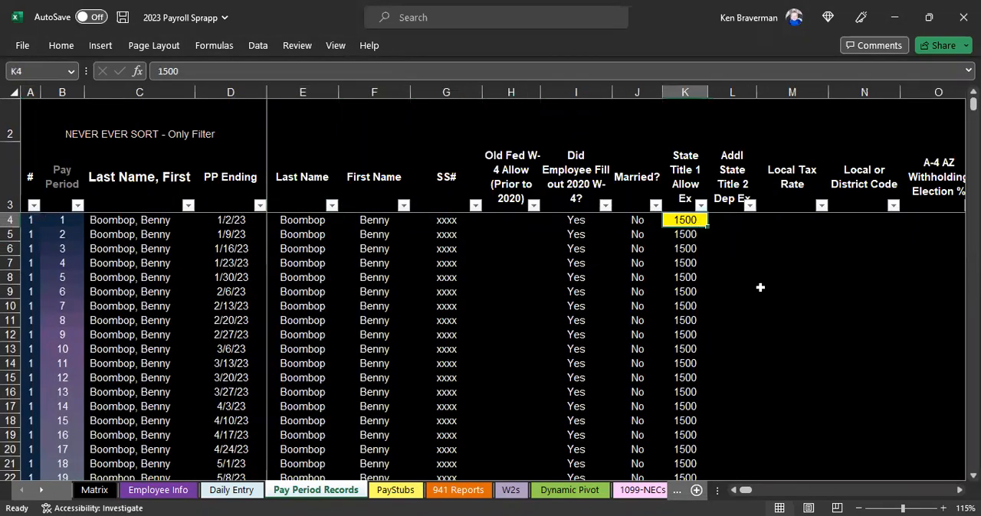
pyautogui.click(682, 234)
pyautogui.moveTo(707, 242); pyautogui.dragTo(705, 219)
pyautogui.click(710, 289)
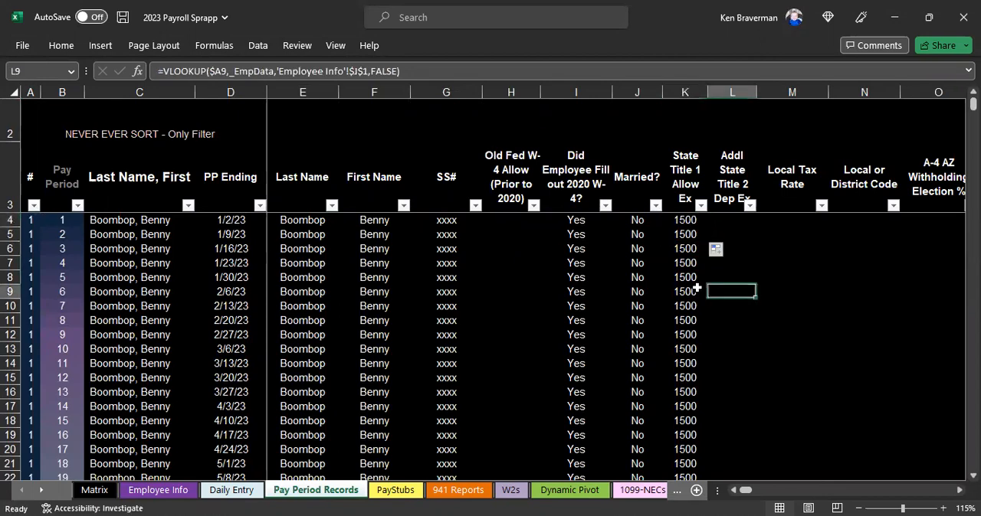
pyautogui.click(675, 221)
pyautogui.click(681, 234)
# Step: Examine which pay-entry columns in Pay Period Records are highlighted, from Additional Federal Tax Withheld through Garnishments
pyautogui.scroll(1, 651, 238)
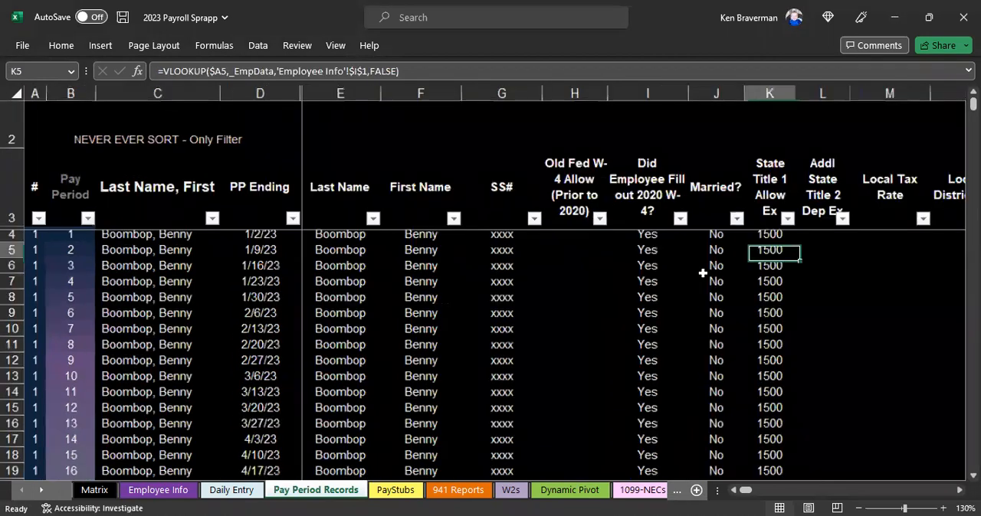
pyautogui.keyDown('ctrl'); pyautogui.scroll(-2, 603, 253); pyautogui.keyUp('ctrl')
pyautogui.scroll(-2, 629, 258)
pyautogui.scroll(2, 628, 258)
pyautogui.moveTo(736, 492); pyautogui.dragTo(758, 492)
pyautogui.click(293, 315)
pyautogui.click(324, 313)
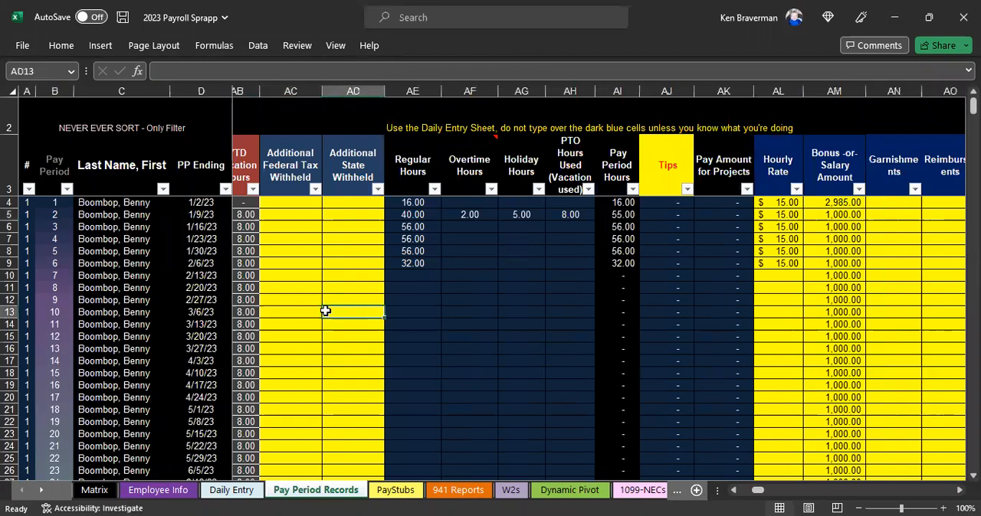
pyautogui.click(800, 253)
pyautogui.click(846, 230)
pyautogui.click(912, 215)
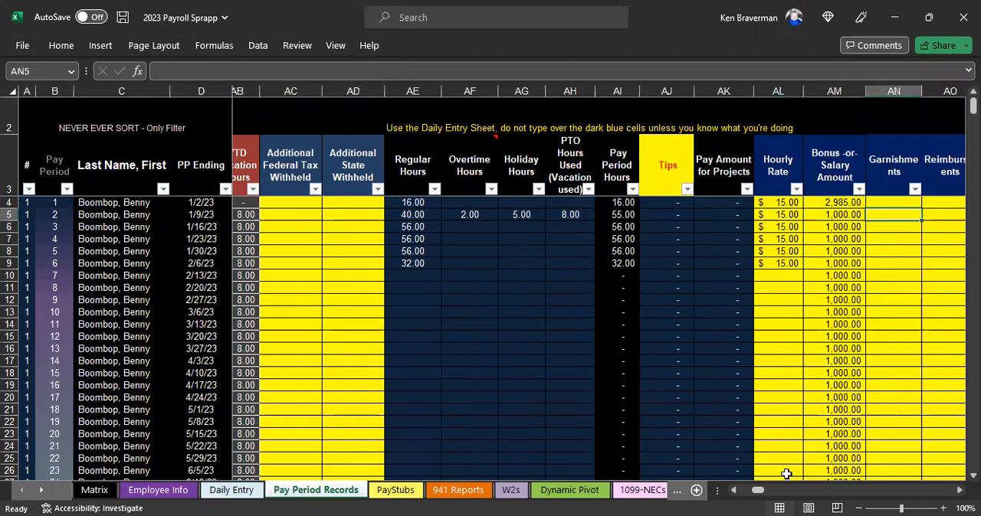
pyautogui.moveTo(754, 495); pyautogui.dragTo(716, 499)
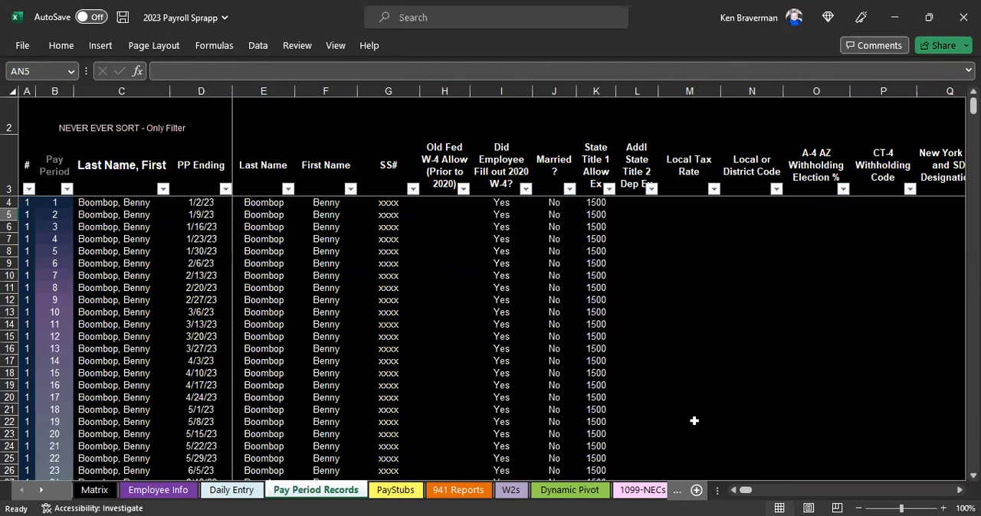
# Step: On the PayStubs sheet, overwrite the current State Tax formula with 150
pyautogui.click(403, 494)
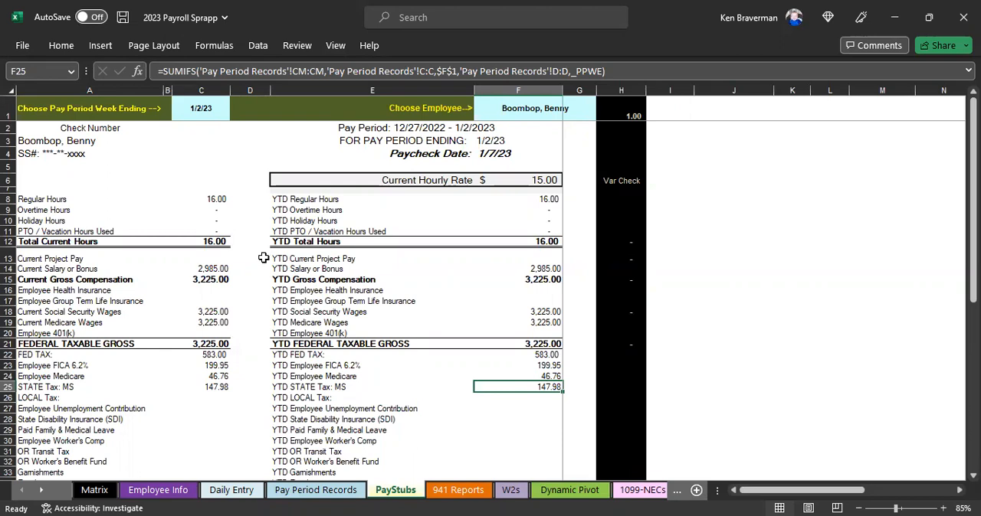
pyautogui.scroll(1, 186, 319)
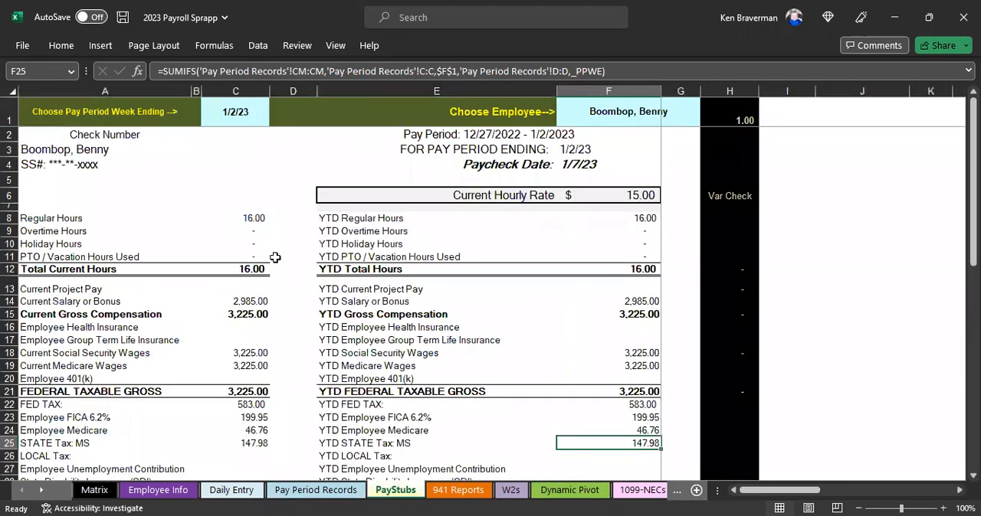
pyautogui.scroll(-1, 274, 257)
pyautogui.scroll(-1, 257, 262)
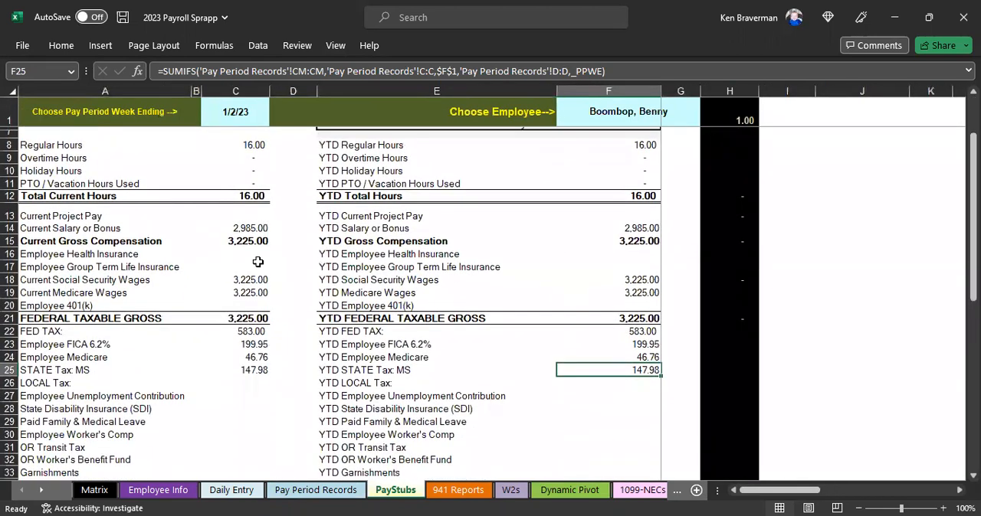
pyautogui.scroll(-2, 257, 262)
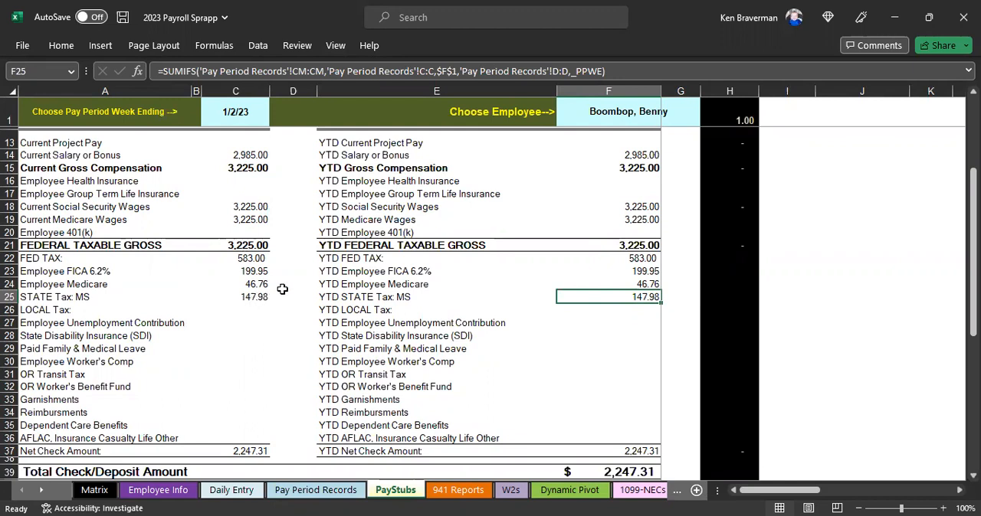
pyautogui.scroll(2, 318, 309)
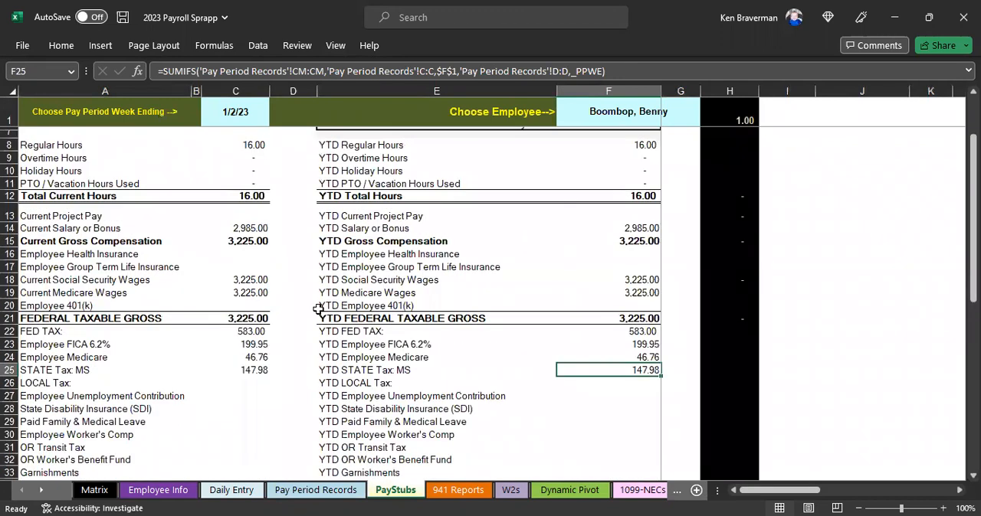
pyautogui.click(256, 357)
pyautogui.press('Down')
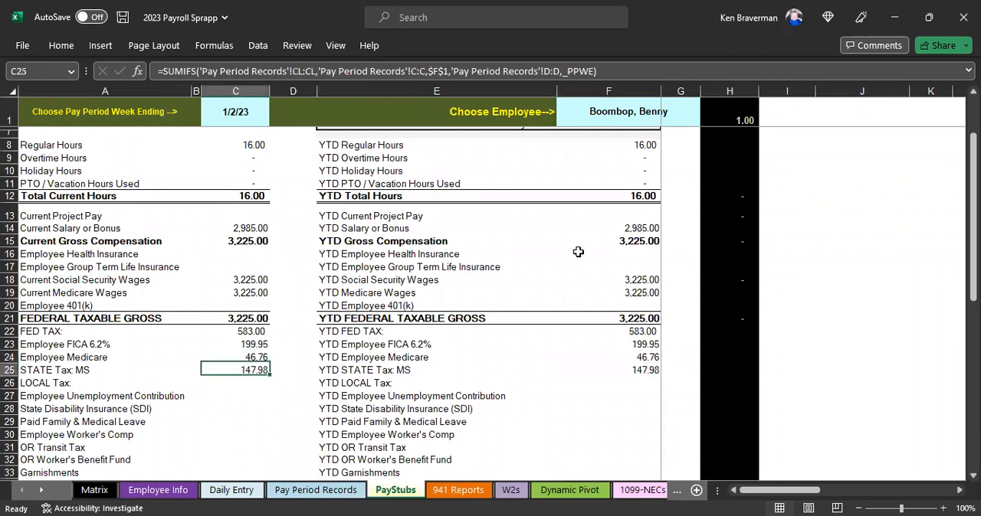
pyautogui.write('150')
pyautogui.press('Return')
# Step: Overwrite the current Local Tax formula with 50 and clear the cell
pyautogui.write('50')
pyautogui.press('Return')
pyautogui.press('Up')
pyautogui.press('Delete')
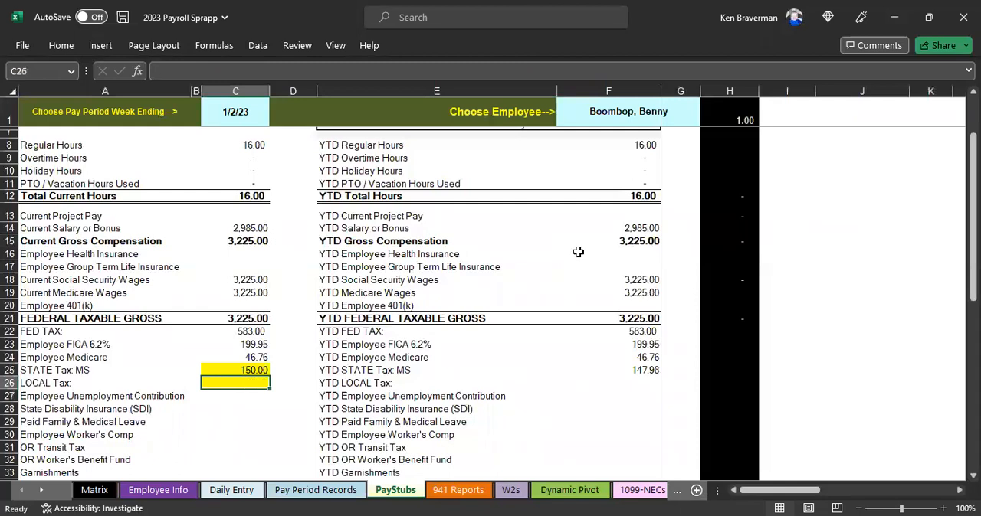
# Step: Overwrite the current Fed Tax formula on the pay stub with 500
pyautogui.press('Up')
pyautogui.press('Up')
pyautogui.press('Up')
pyautogui.press('Up')
pyautogui.write('5')
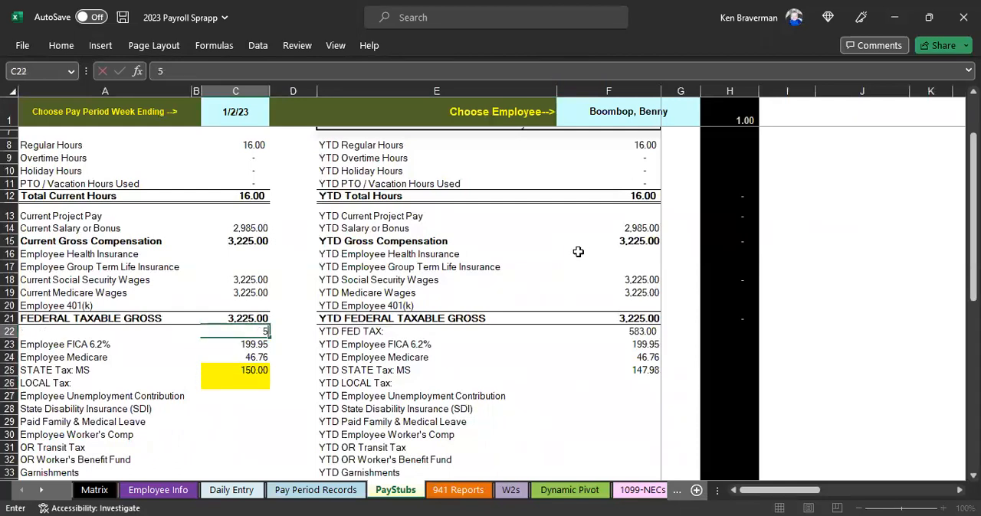
pyautogui.write('00')
pyautogui.press('Return')
pyautogui.click(378, 385)
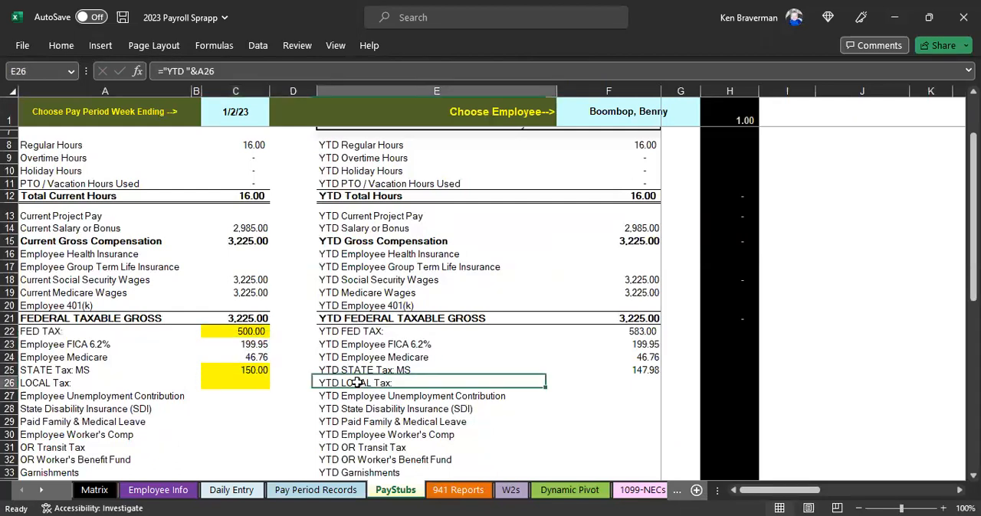
# Step: Compare the overwritten Fed, State and Local Tax cells with the neighboring formula cells on the pay stub
pyautogui.click(243, 331)
pyautogui.moveTo(239, 371); pyautogui.dragTo(239, 383)
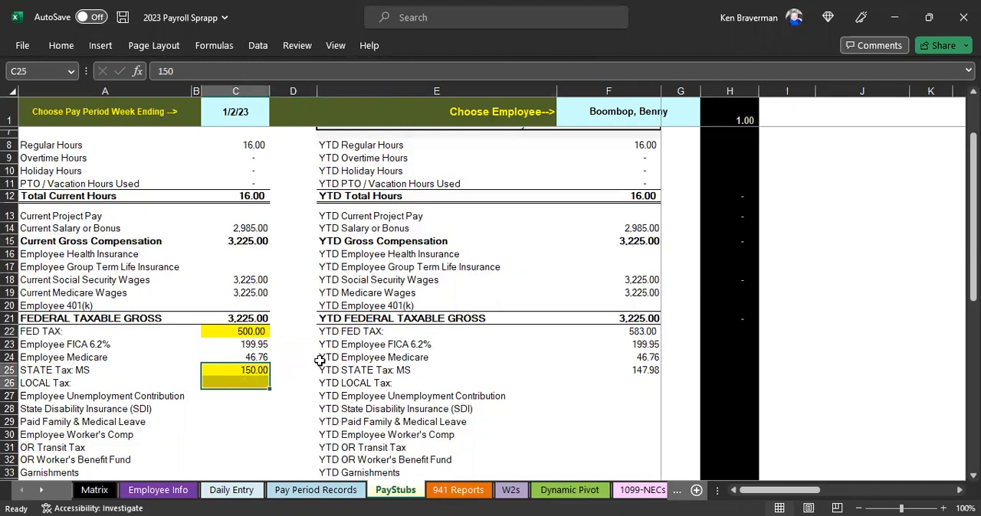
pyautogui.scroll(2, 387, 349)
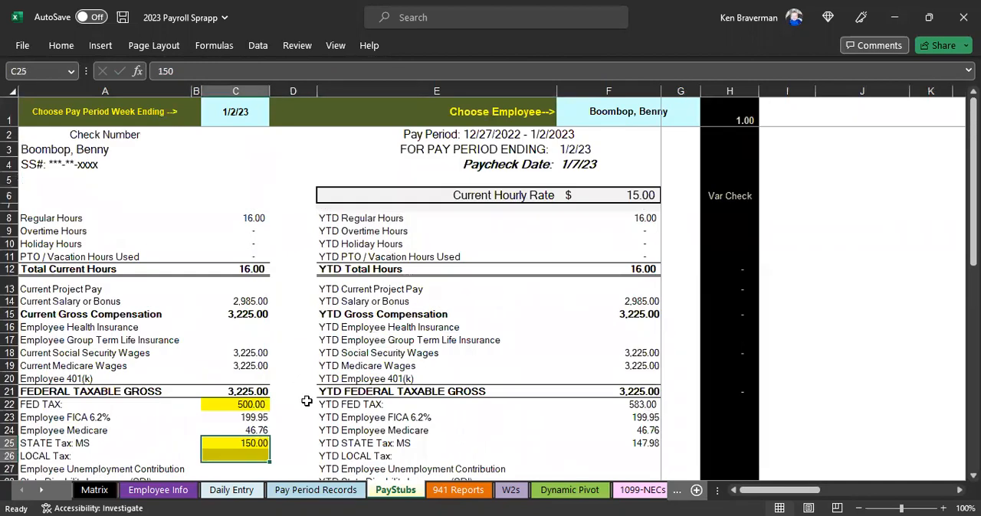
pyautogui.click(246, 407)
pyautogui.click(243, 453)
pyautogui.click(243, 407)
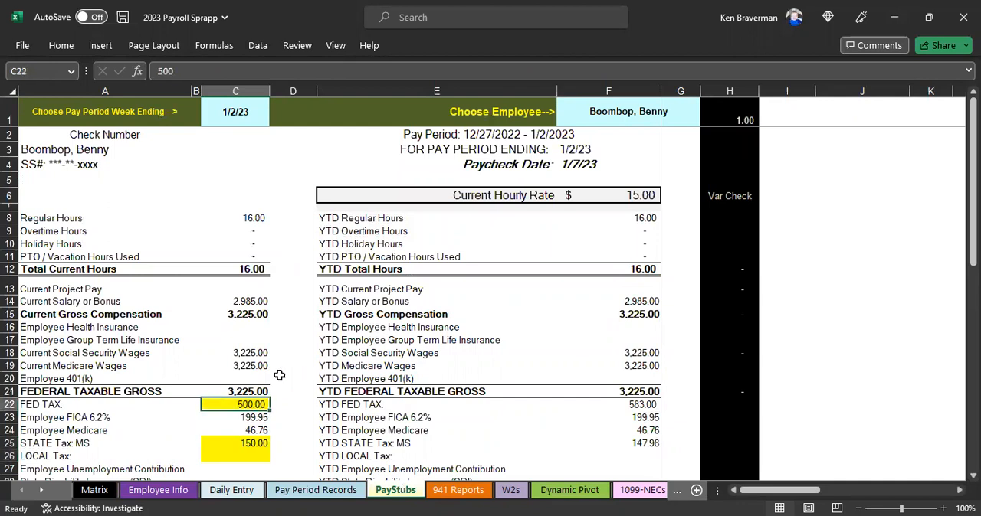
pyautogui.click(236, 441)
pyautogui.click(236, 418)
pyautogui.click(237, 405)
pyautogui.click(246, 430)
# Step: Undo the manual Fed, Local and State Tax entries on the pay stub
pyautogui.hotkey('ctrl', 'z')
pyautogui.hotkey('ctrl', 'z')
pyautogui.hotkey('ctrl', 'z')
pyautogui.hotkey('ctrl', 'z')
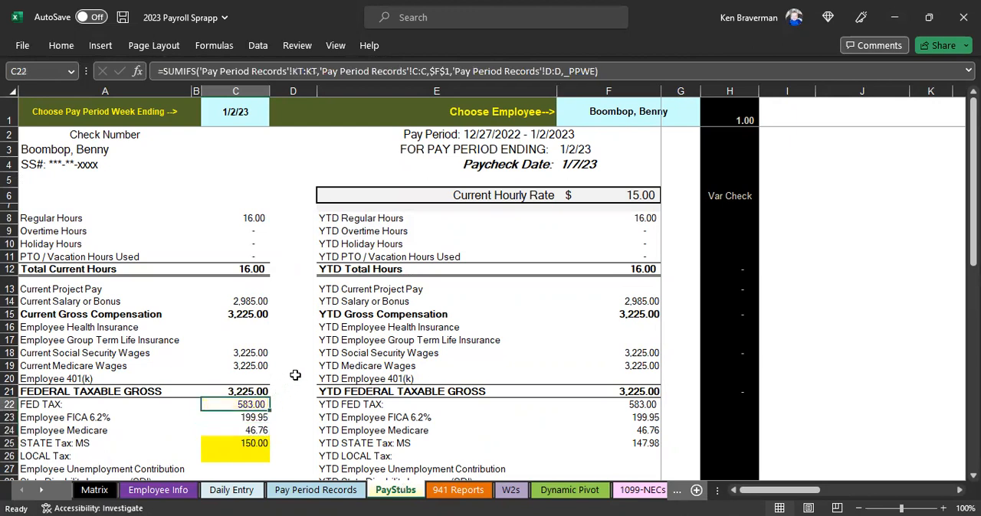
pyautogui.hotkey('ctrl', 'z')
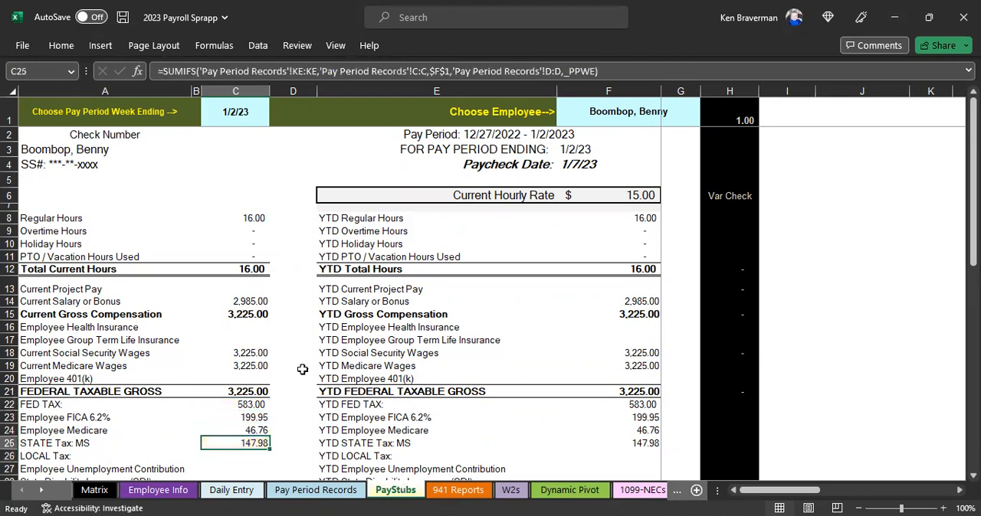
pyautogui.hotkey('ctrl', 'z')
# Step: Inspect the current State Tax formula and the remaining lines of the pay stub
pyautogui.scroll(-1, 303, 372)
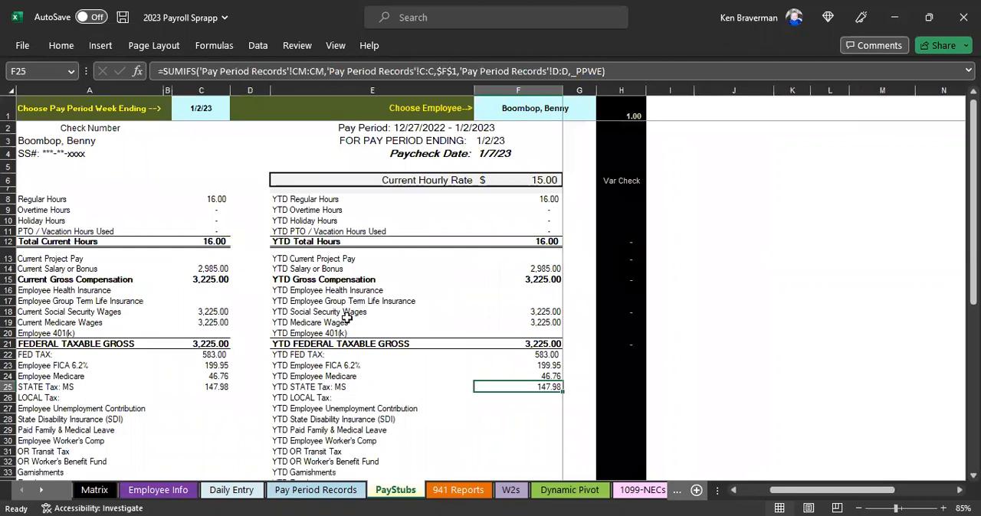
pyautogui.click(208, 383)
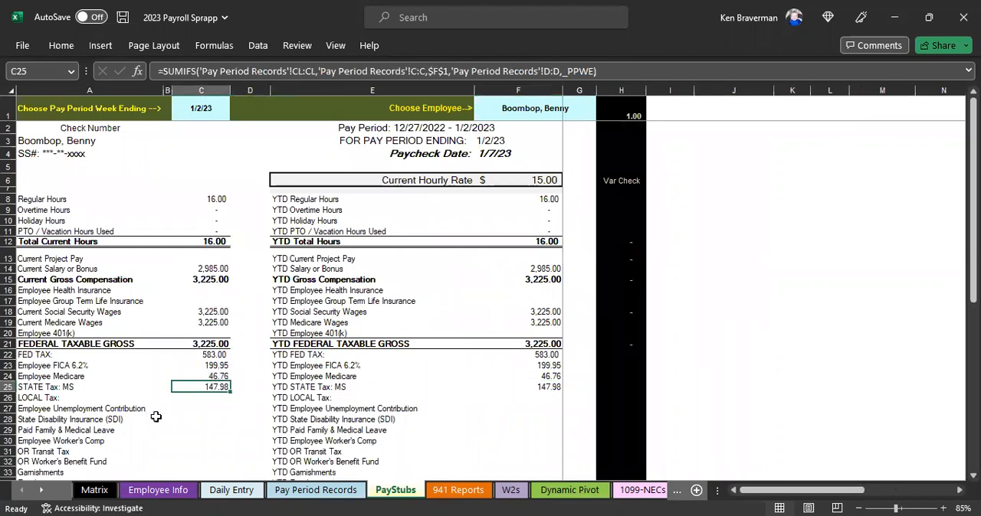
pyautogui.scroll(-4, 214, 380)
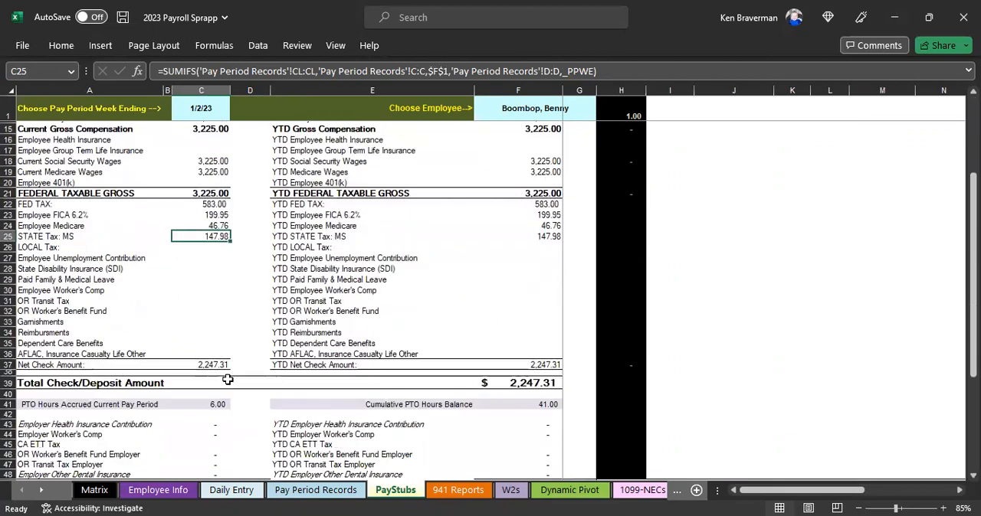
pyautogui.scroll(4, 213, 268)
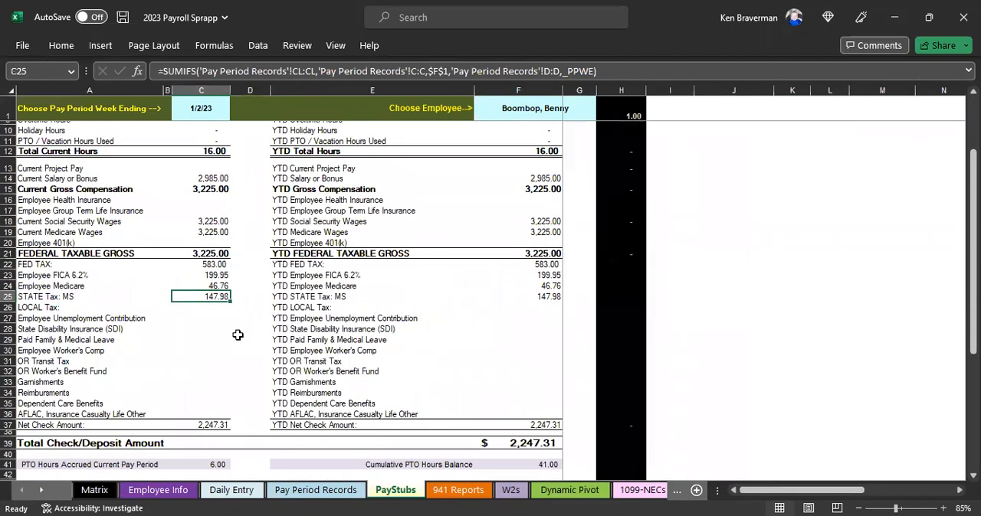
# Step: Switch the pay stub to the second employee in the list and back to the first employee
pyautogui.scroll(1, 399, 160)
pyautogui.click(536, 108)
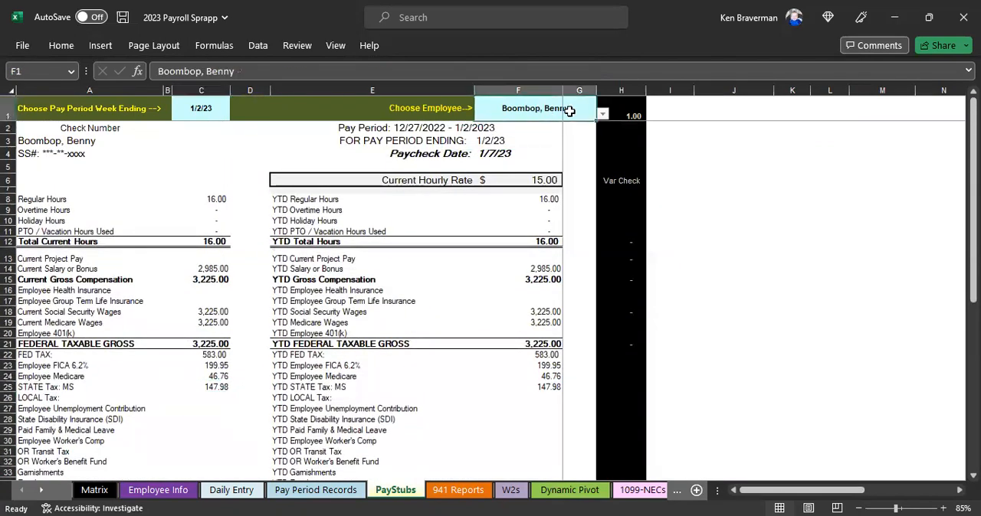
pyautogui.click(602, 113)
pyautogui.click(582, 132)
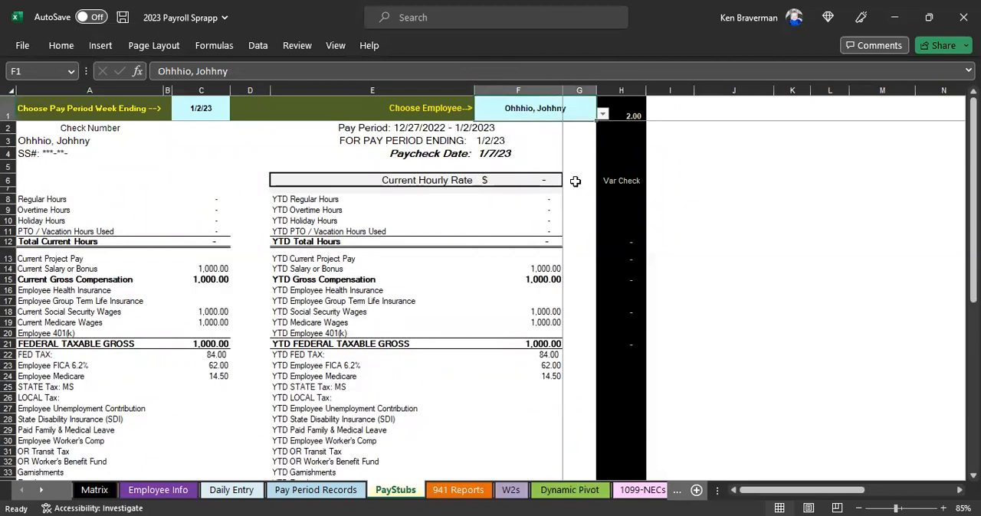
pyautogui.click(602, 115)
pyautogui.scroll(1, 604, 135)
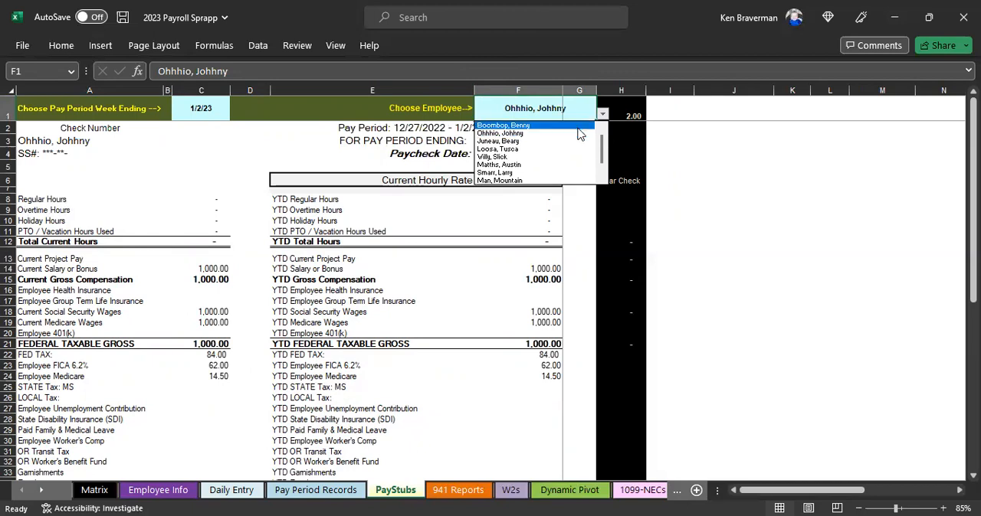
pyautogui.click(580, 126)
# Step: Inspect the formulas for current Employee Medicare, Total Check/Deposit Amount, Fed Tax and Employee Unemployment Contribution on the pay stub
pyautogui.scroll(-1, 193, 354)
pyautogui.scroll(-1, 193, 355)
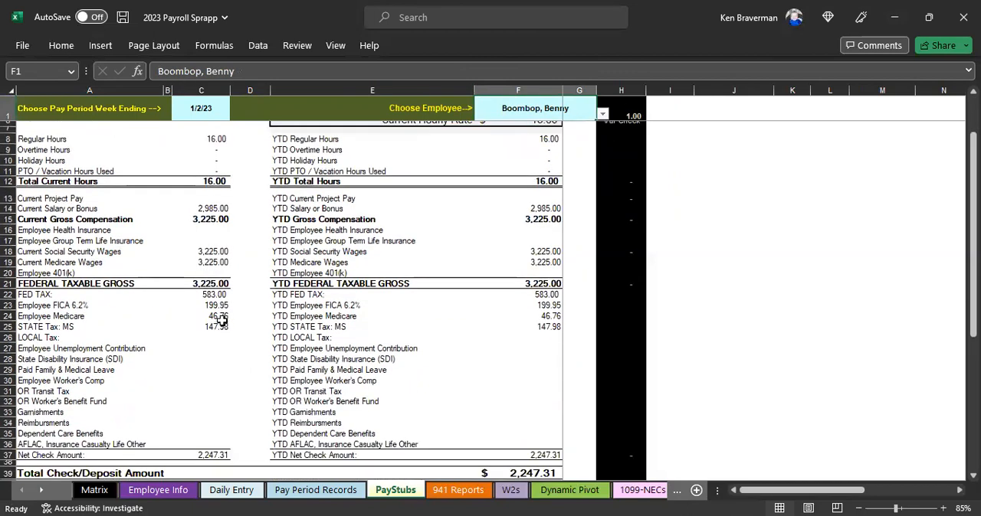
pyautogui.click(218, 317)
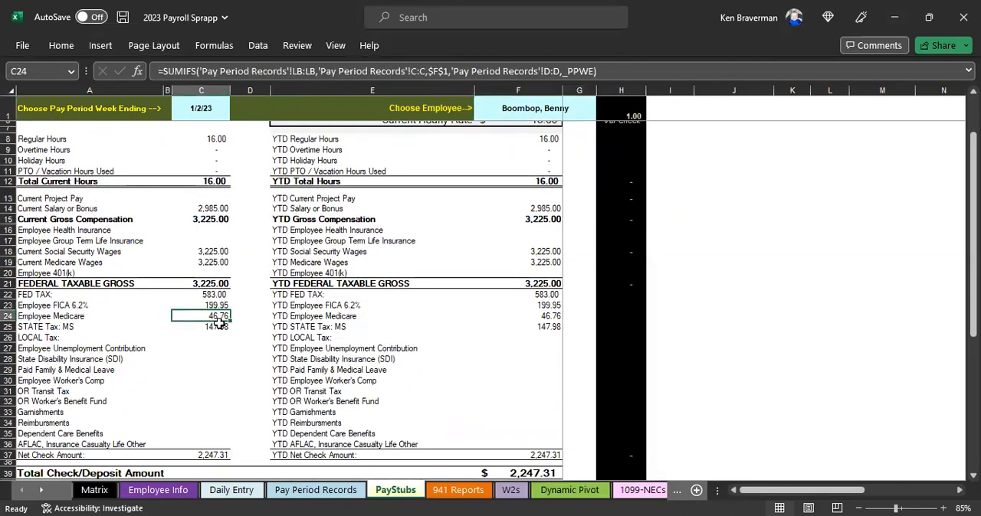
pyautogui.scroll(-1, 568, 424)
pyautogui.scroll(-1, 568, 424)
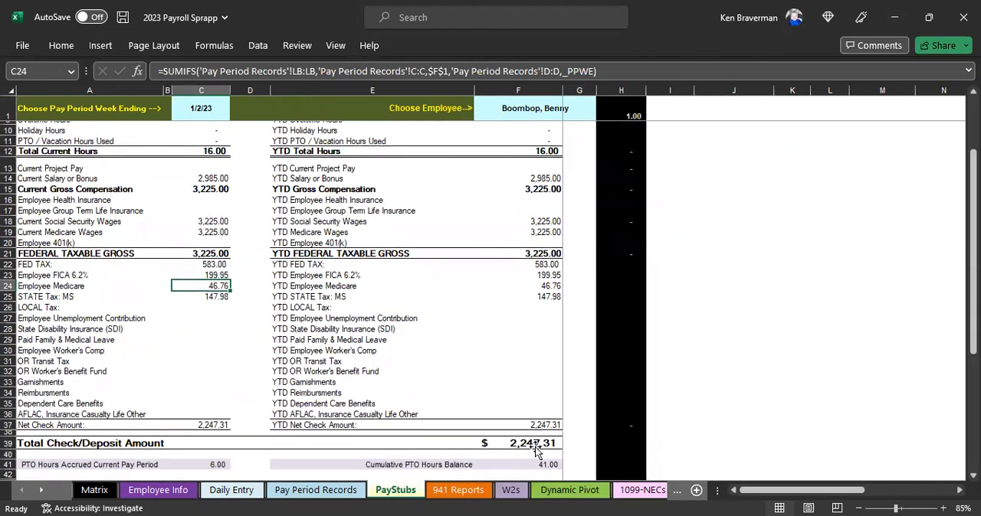
pyautogui.click(535, 448)
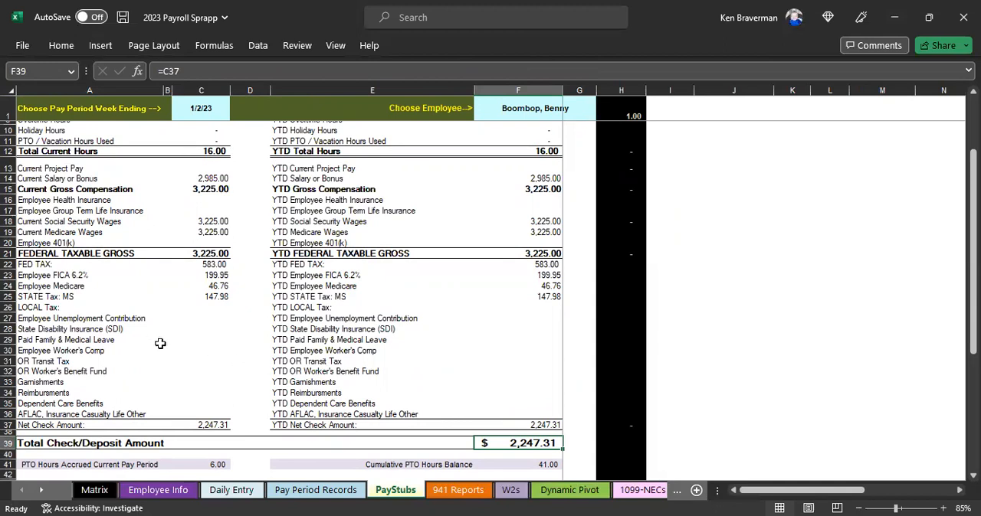
pyautogui.click(213, 264)
pyautogui.click(211, 318)
# Step: Overwrite the current Employee Medicare formula on the pay stub with 50 and check the Total Check/Deposit Amount cell
pyautogui.click(210, 285)
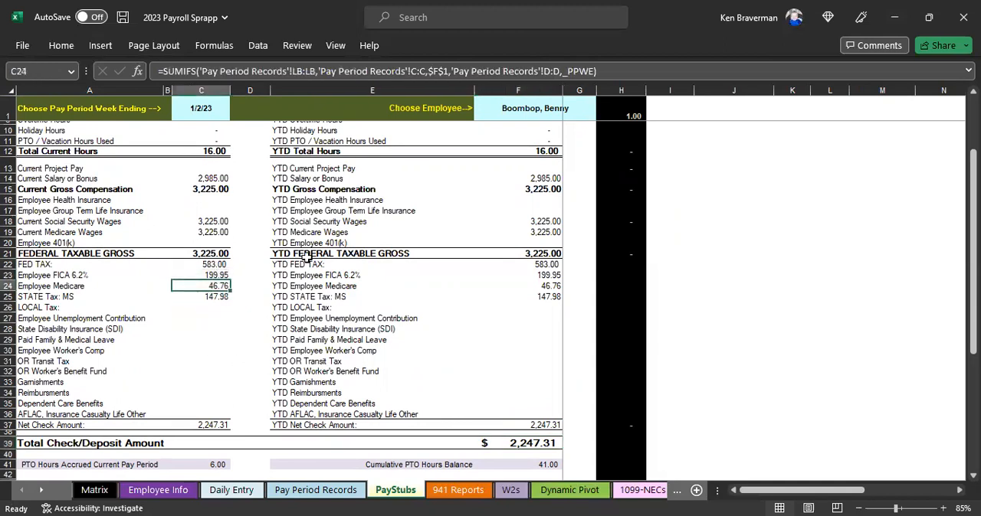
pyautogui.write('50')
pyautogui.press('Return')
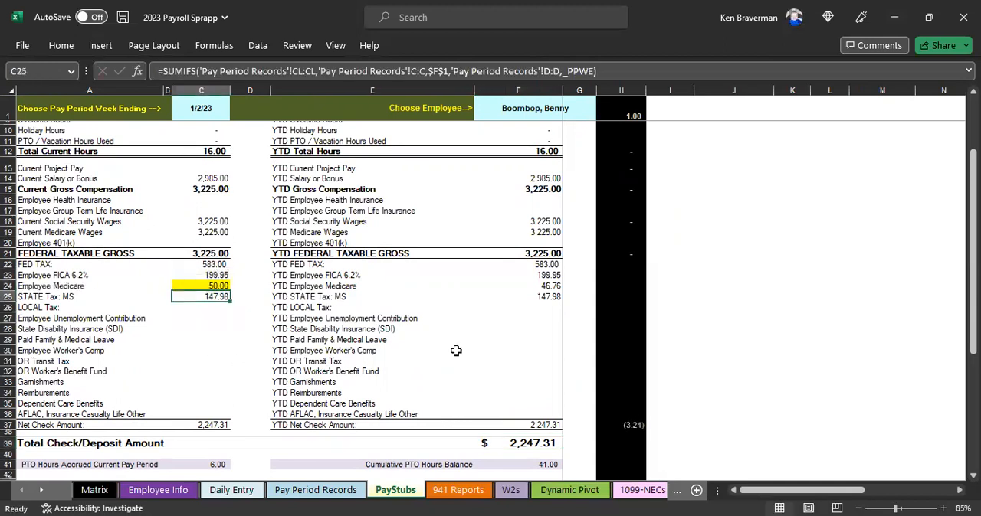
pyautogui.click(531, 443)
# Step: Try 75 as the current Employee Medicare amount and undo the manual entries to restore the formula
pyautogui.click(209, 285)
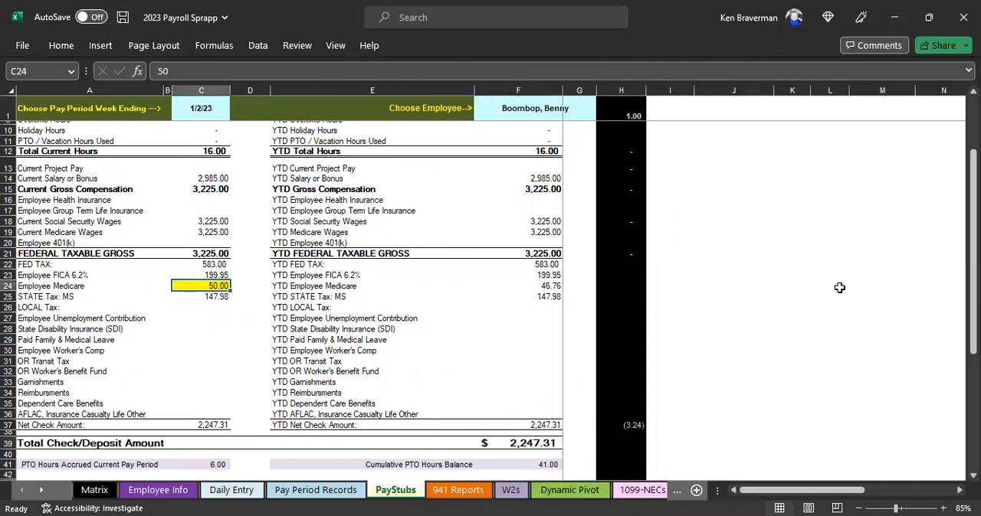
pyautogui.write('75')
pyautogui.press('Return')
pyautogui.press('Up')
pyautogui.hotkey('ctrl', 'z')
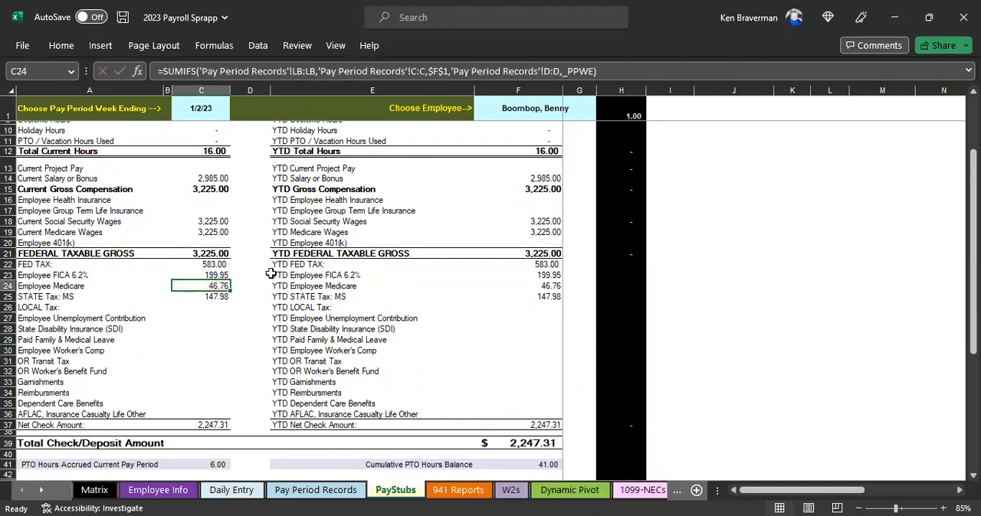
pyautogui.click(236, 331)
pyautogui.scroll(3, 209, 293)
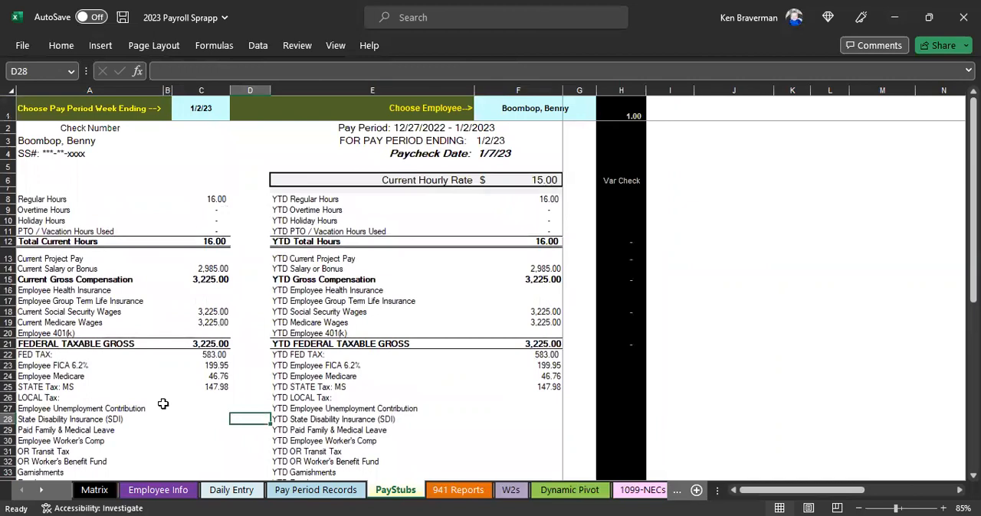
pyautogui.scroll(-2, 315, 306)
pyautogui.scroll(2, 330, 259)
pyautogui.click(678, 214)
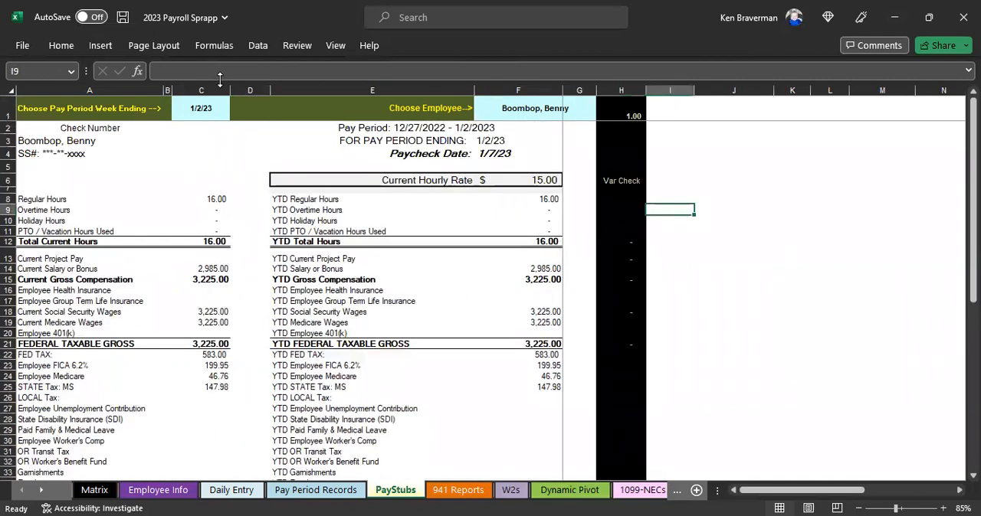
pyautogui.click(104, 47)
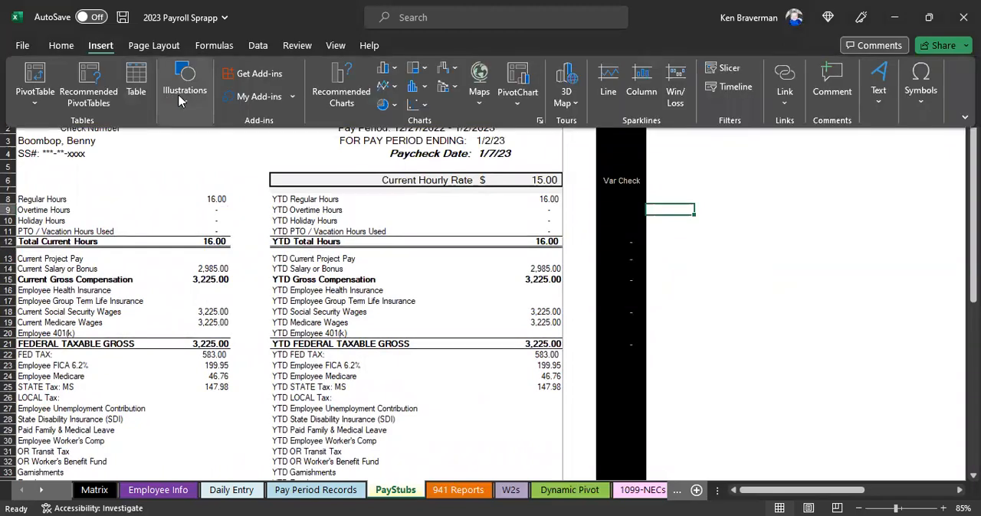
pyautogui.click(724, 261)
pyautogui.scroll(-2, 399, 368)
pyautogui.scroll(2, 333, 368)
# Step: Select the pay stub block from cell A1 across columns A to G, then clear the selection
pyautogui.moveTo(104, 109); pyautogui.dragTo(402, 212)
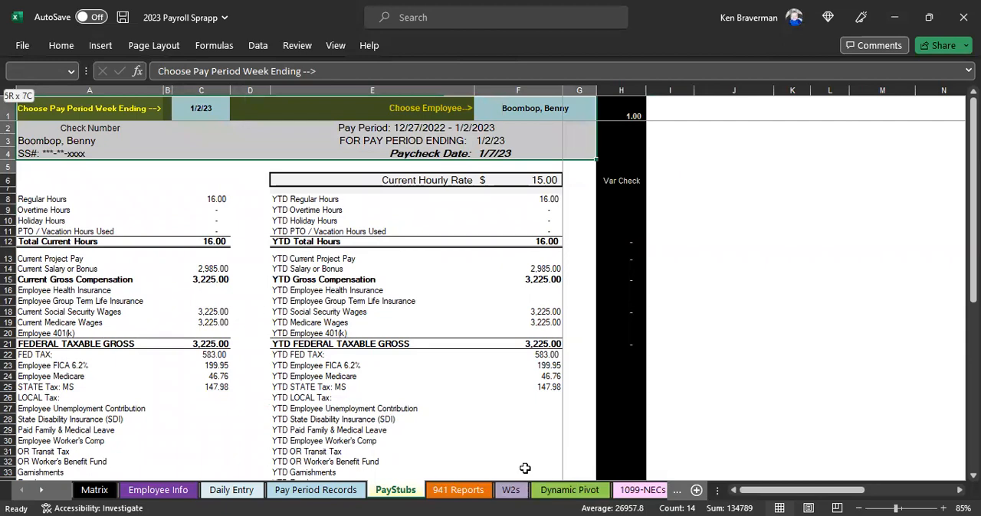
pyautogui.moveTo(418, 323); pyautogui.dragTo(410, 459)
pyautogui.scroll(6, 376, 277)
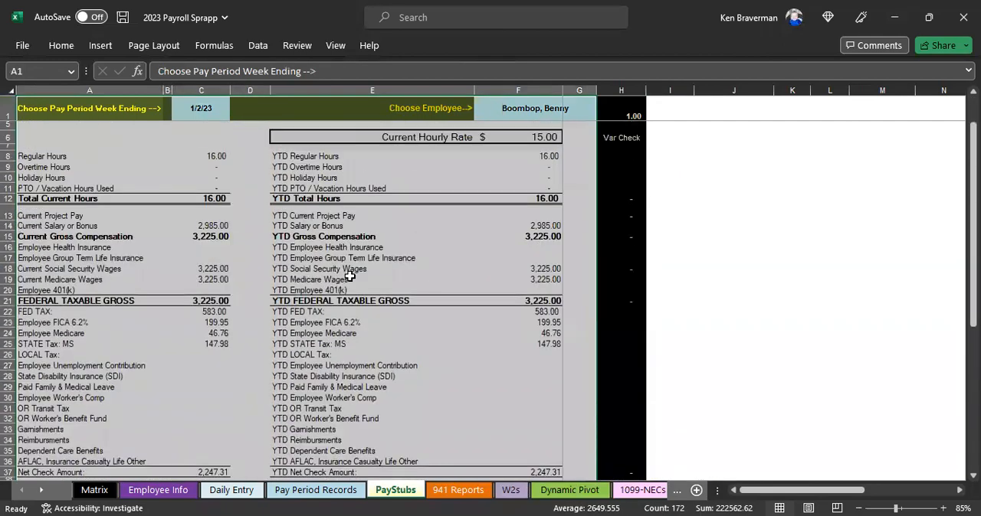
pyautogui.scroll(1, 367, 287)
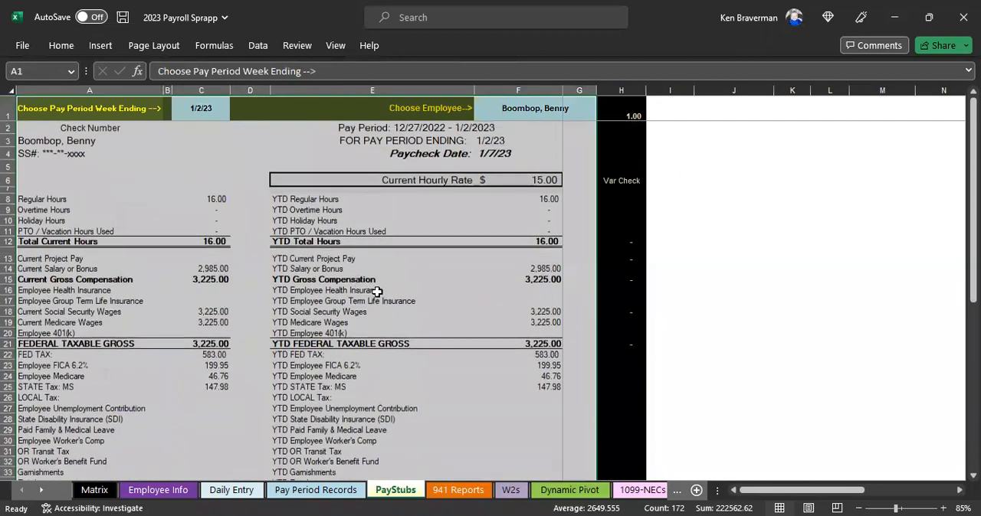
pyautogui.click(371, 301)
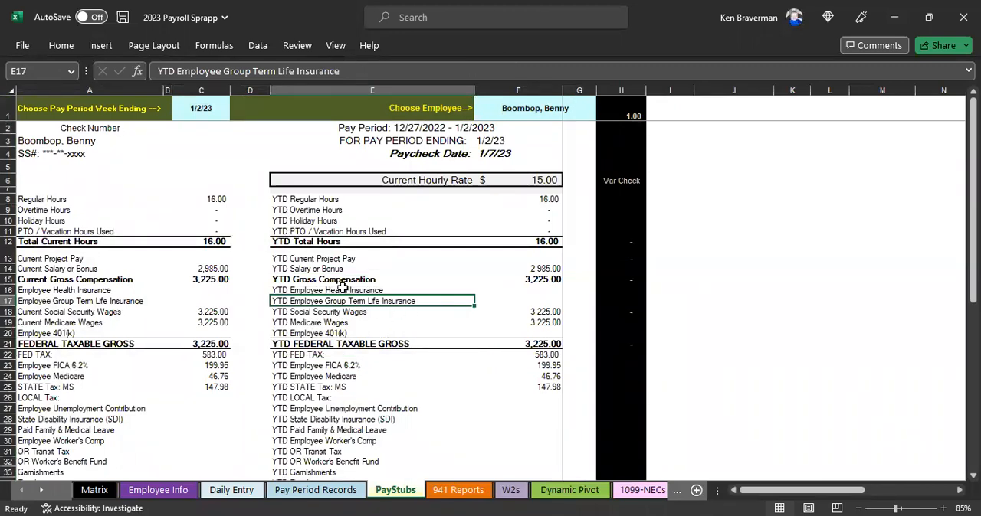
# Step: Review the current and YTD pay, tax and employer contribution lines of the pay stub and the current Employee Medicare formula
pyautogui.scroll(-3, 379, 354)
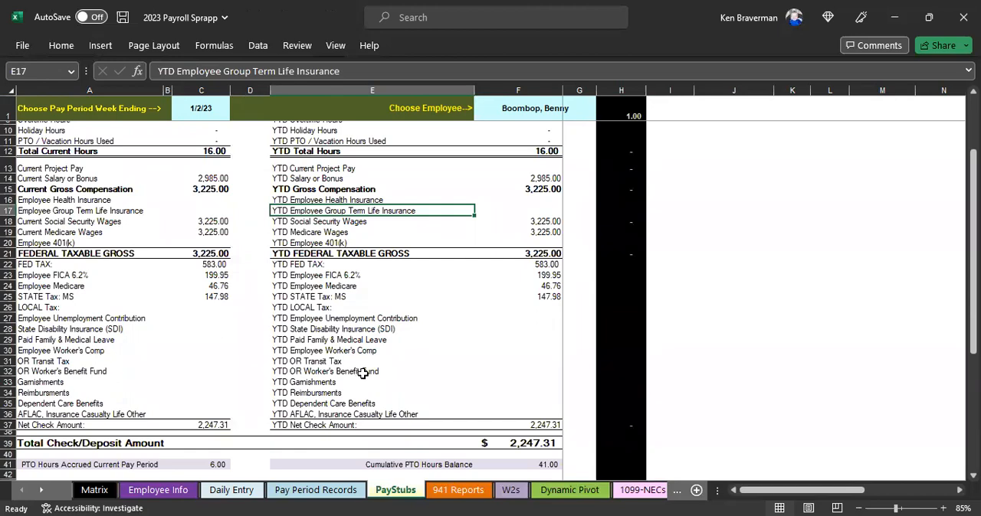
pyautogui.scroll(-4, 363, 373)
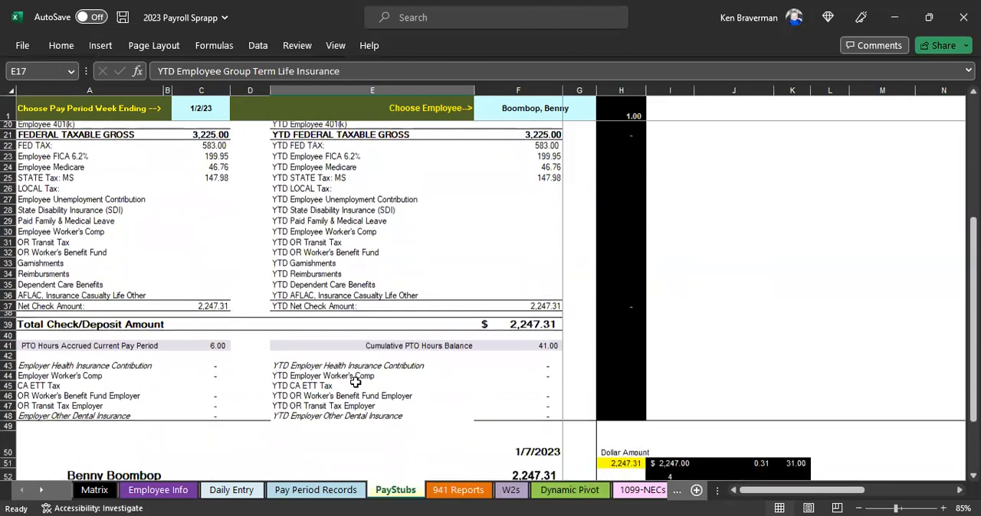
pyautogui.scroll(3, 243, 322)
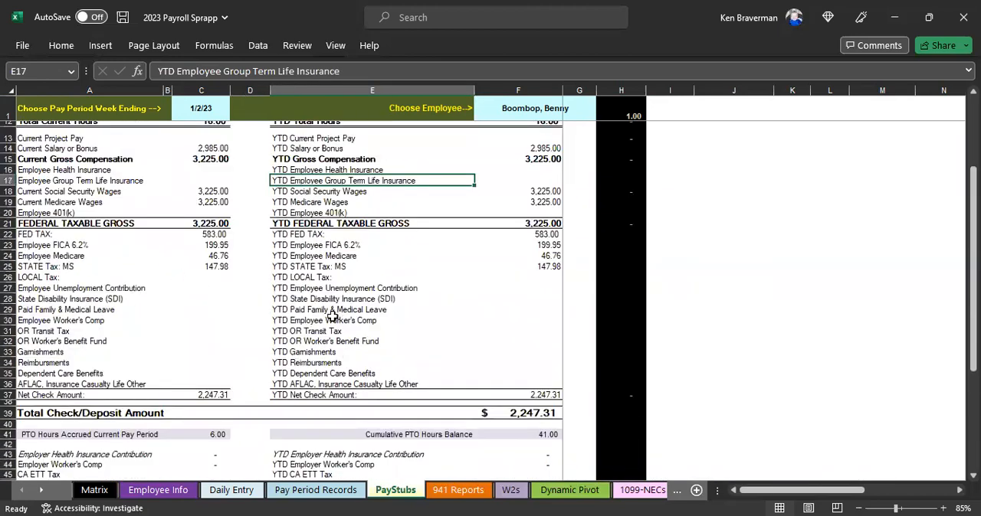
pyautogui.scroll(4, 398, 394)
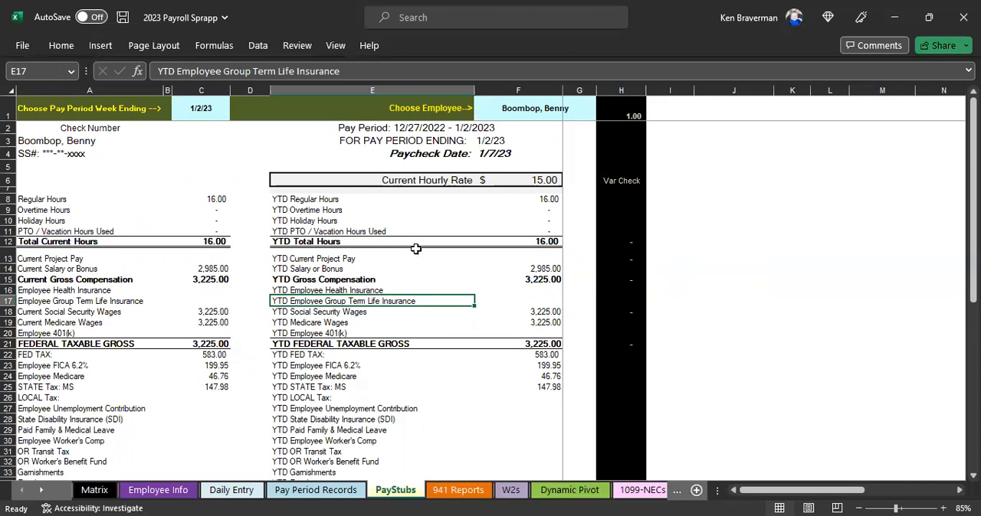
pyautogui.scroll(-4, 394, 297)
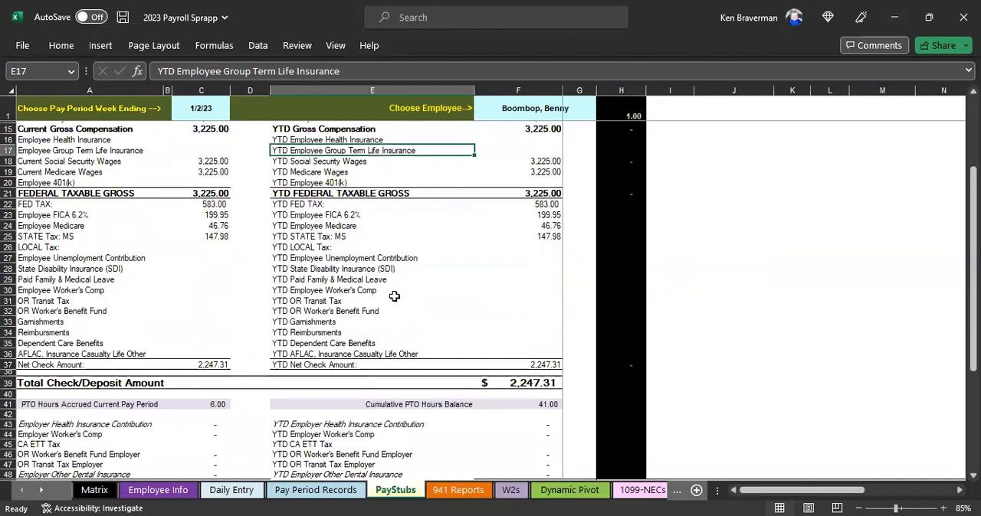
pyautogui.scroll(-2, 394, 303)
pyautogui.scroll(4, 391, 323)
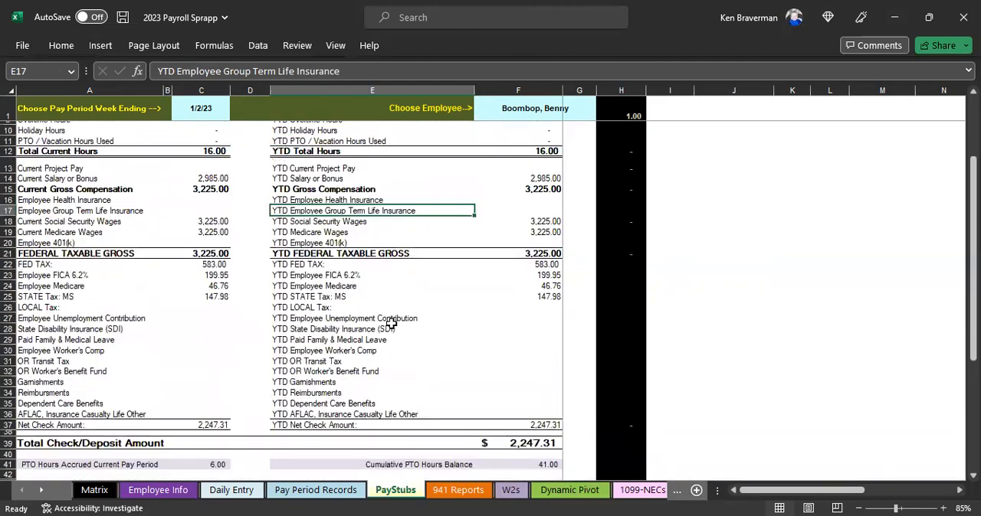
pyautogui.scroll(3, 391, 323)
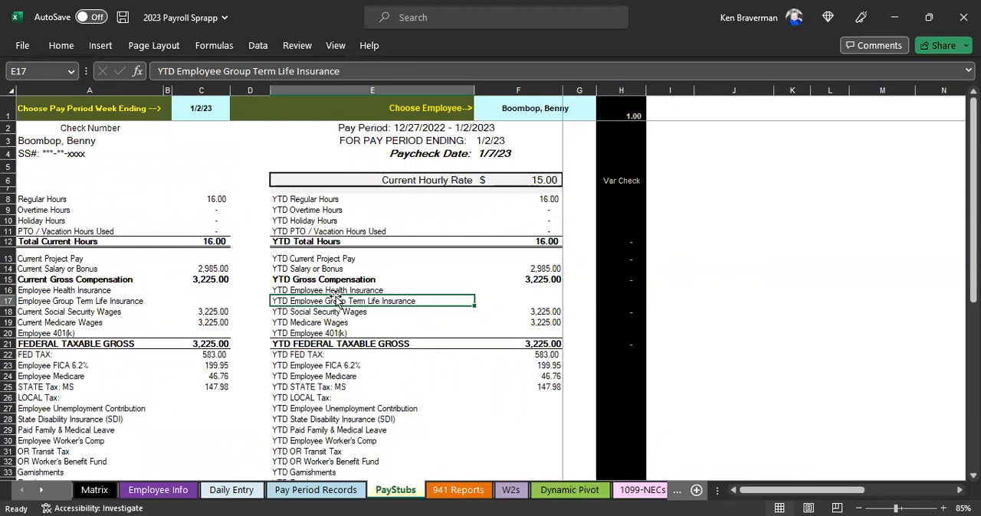
pyautogui.scroll(-2, 299, 280)
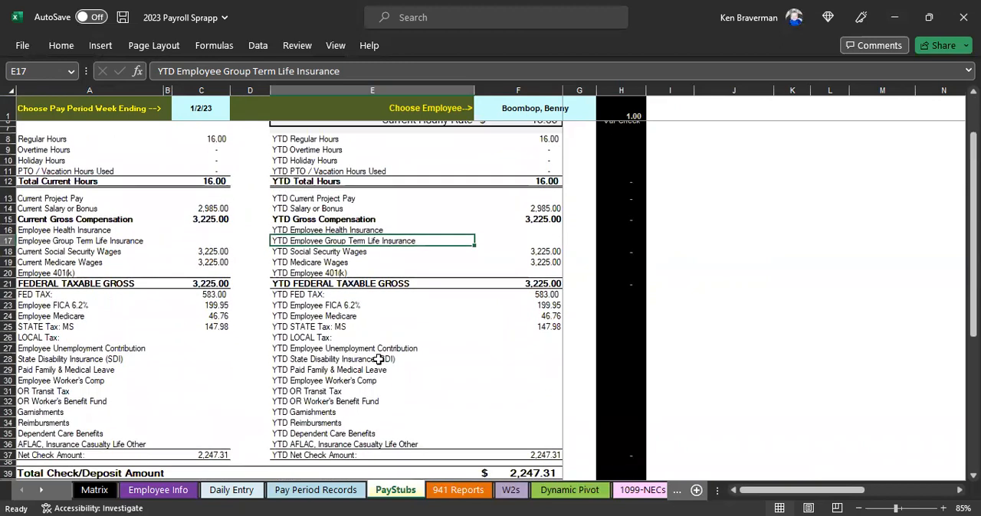
pyautogui.scroll(-3, 380, 364)
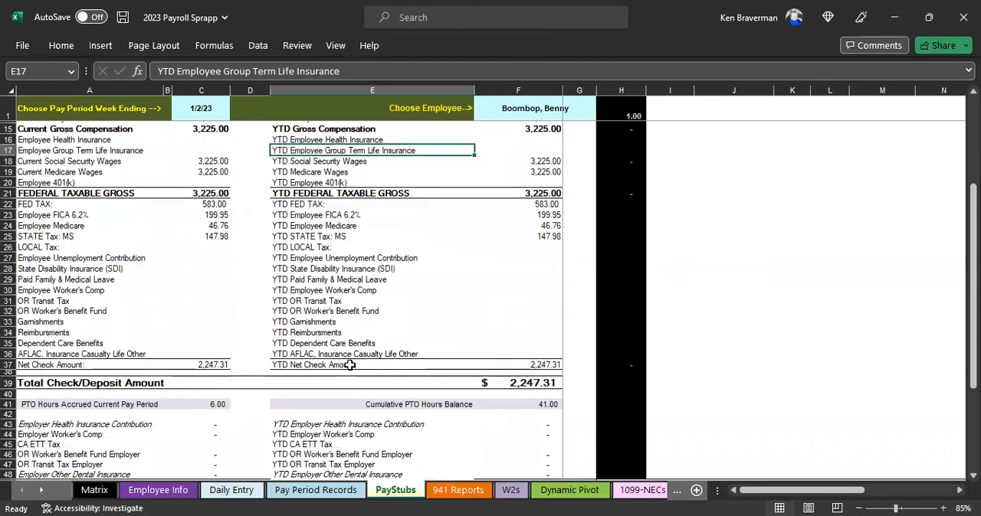
pyautogui.scroll(3, 371, 365)
pyautogui.click(209, 318)
pyautogui.scroll(2, 261, 322)
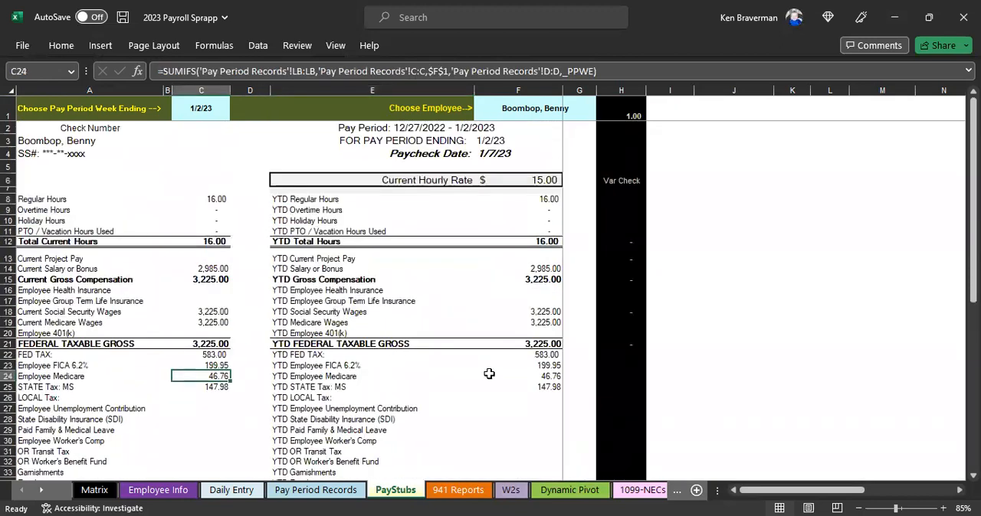
# Step: Look over the Pay Period Records, Employee Info and Matrix sheets
pyautogui.click(328, 498)
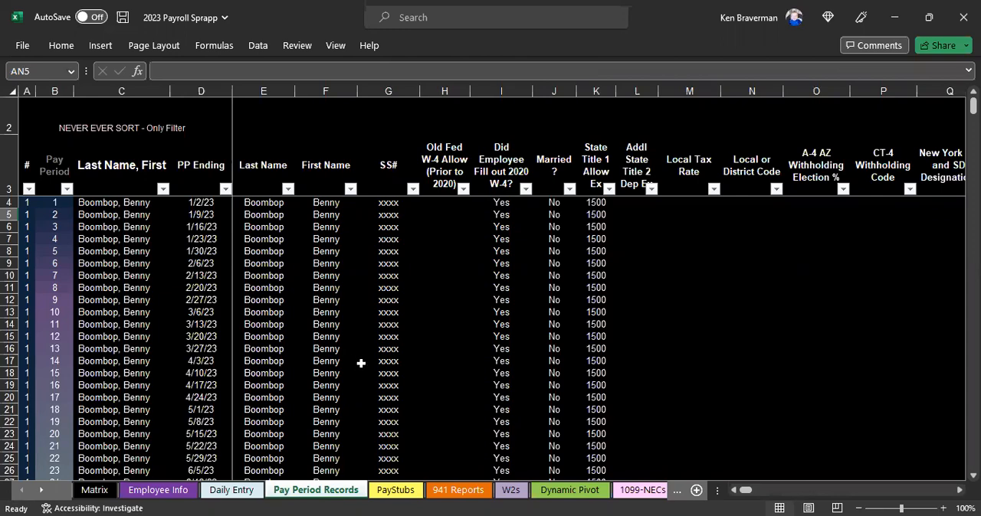
pyautogui.click(161, 491)
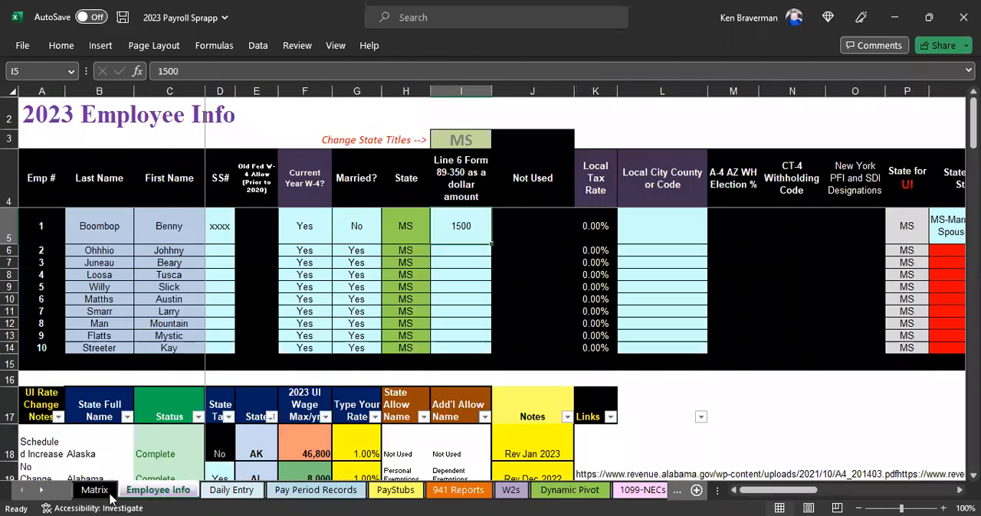
pyautogui.click(94, 490)
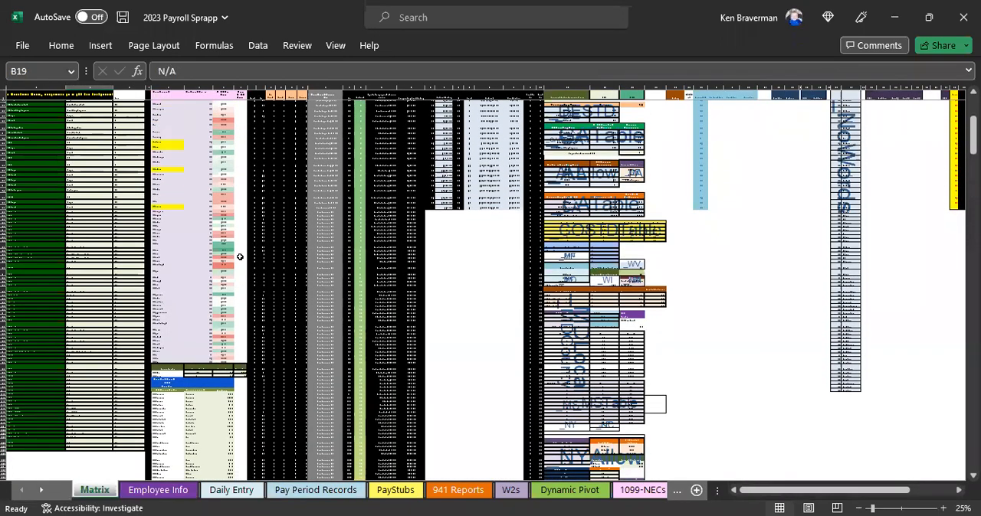
pyautogui.scroll(1, 230, 259)
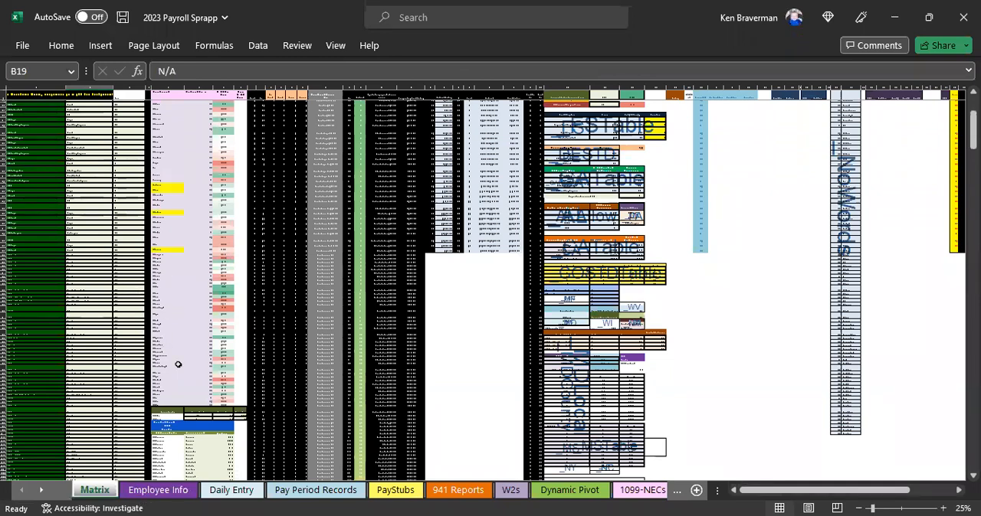
pyautogui.scroll(1, 183, 345)
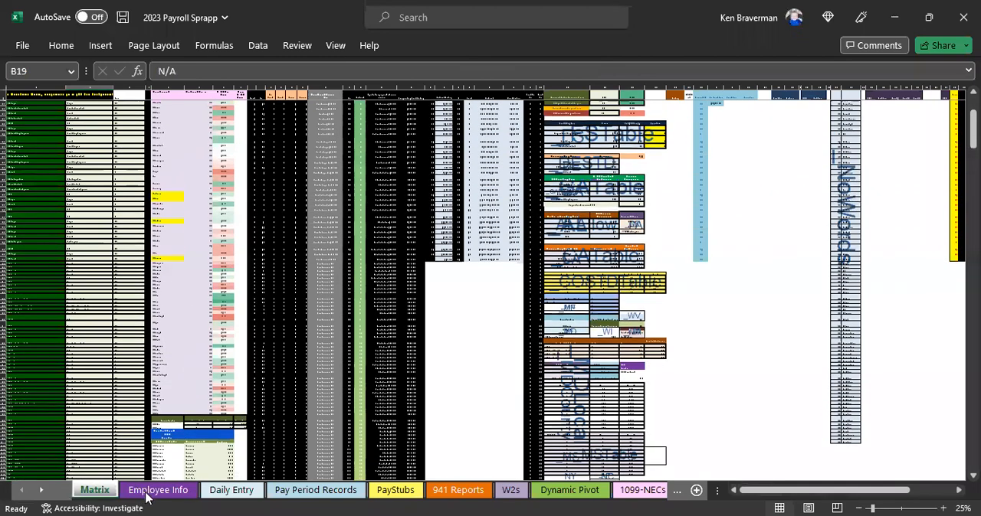
# Step: Examine the employee setup table and the state rate list on the Employee Info sheet at 70% zoom
pyautogui.click(176, 494)
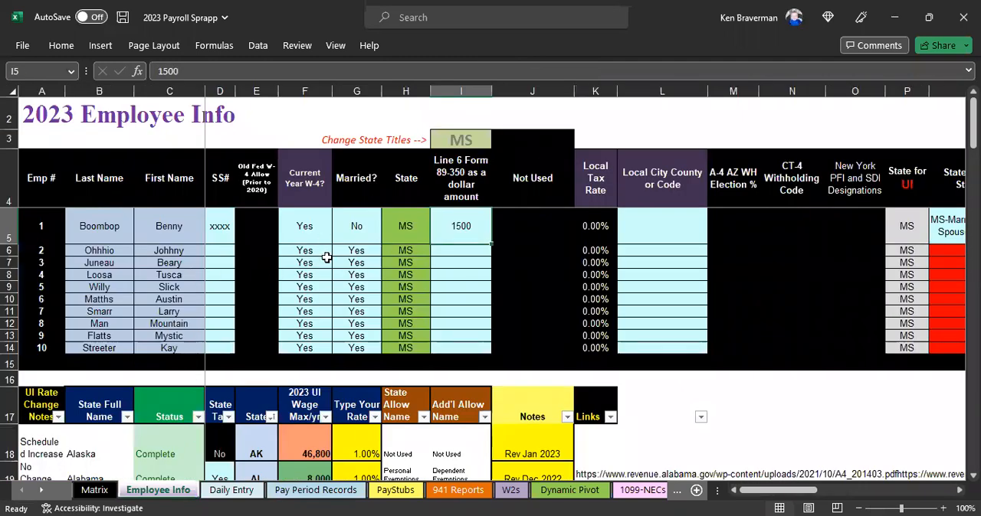
pyautogui.scroll(-1, 324, 263)
pyautogui.keyDown('ctrl'); pyautogui.scroll(-1, 319, 267); pyautogui.keyUp('ctrl')
pyautogui.keyDown('ctrl'); pyautogui.scroll(-1, 310, 263); pyautogui.keyUp('ctrl')
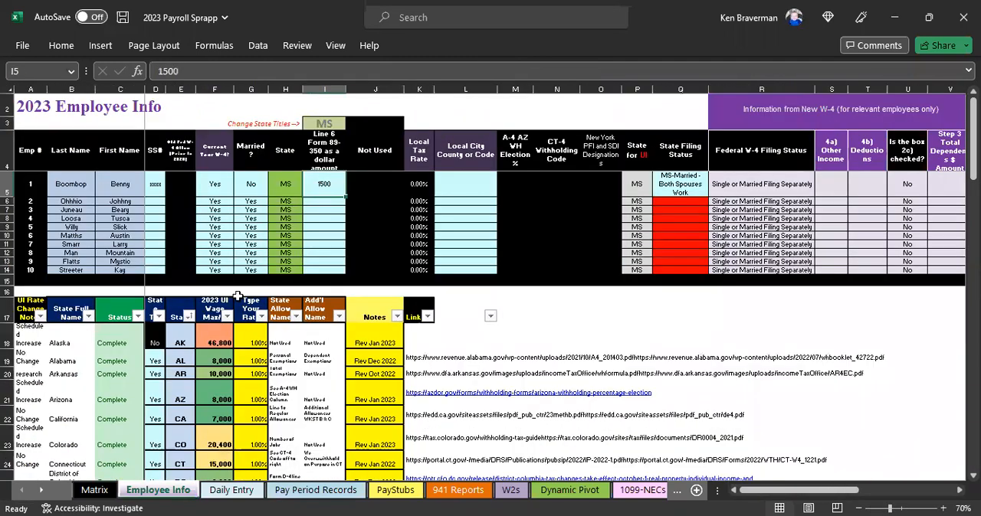
# Step: Select the employee rows in the setup table on the Employee Info sheet, then clear the selection
pyautogui.click(63, 182)
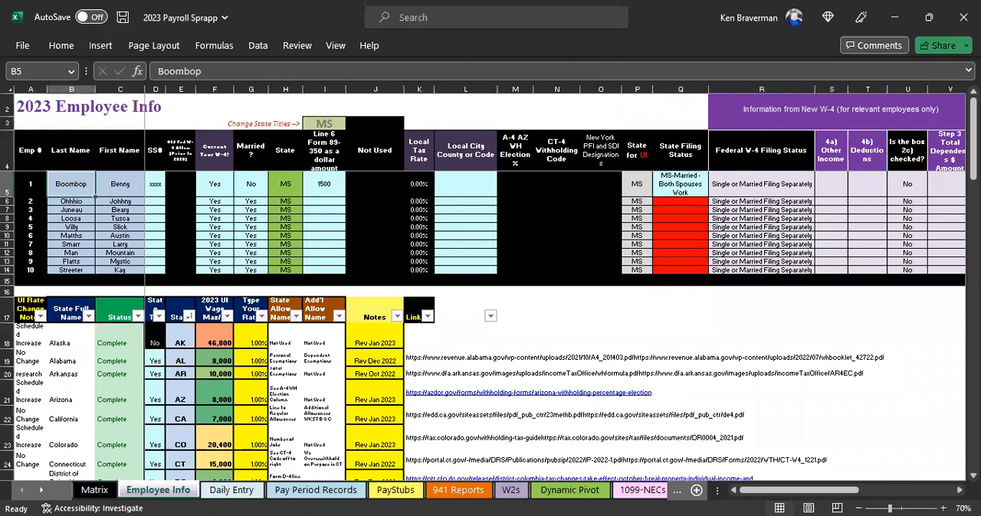
pyautogui.moveTo(832, 495); pyautogui.dragTo(785, 495)
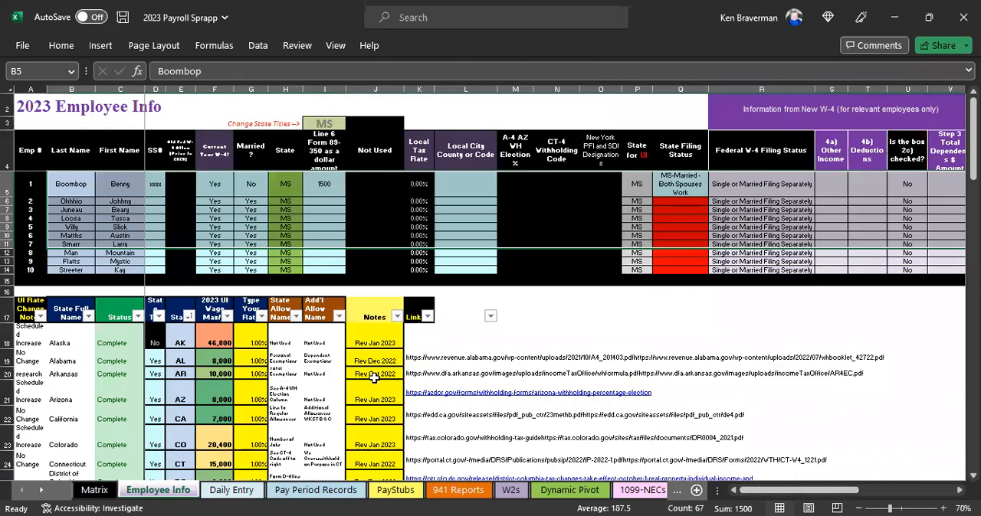
pyautogui.click(308, 211)
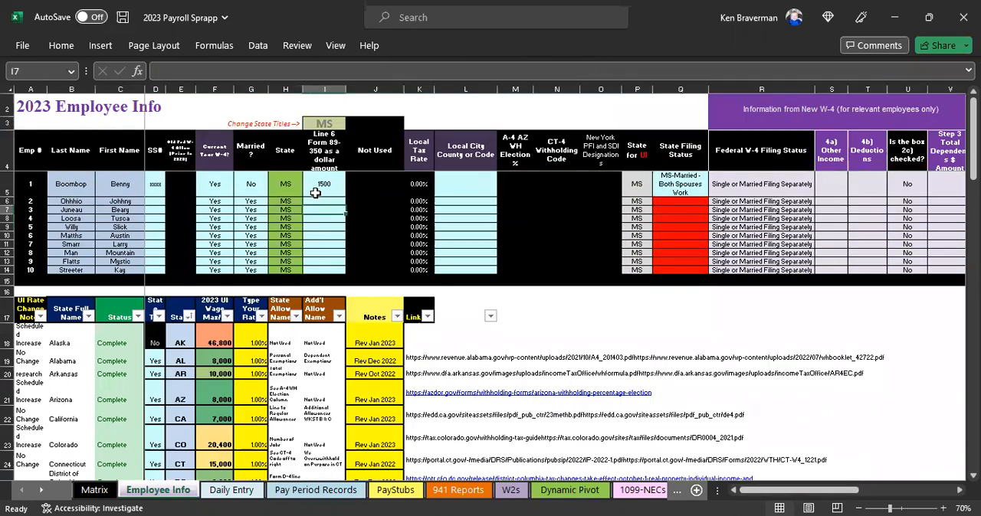
# Step: Select the time entry block from cell B2 across columns B to J down to row 36 on the Daily Entry sheet
pyautogui.click(230, 490)
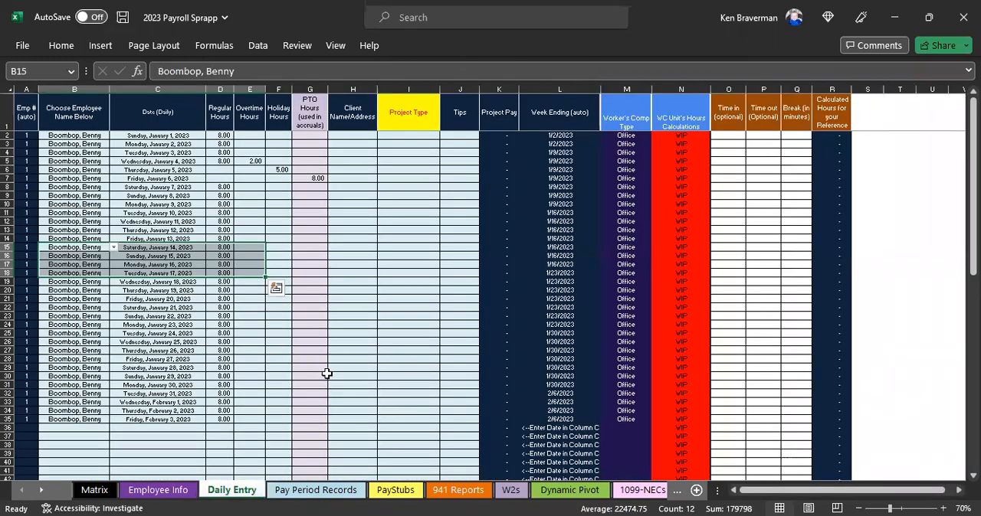
pyautogui.click(323, 376)
pyautogui.moveTo(95, 134); pyautogui.dragTo(458, 433)
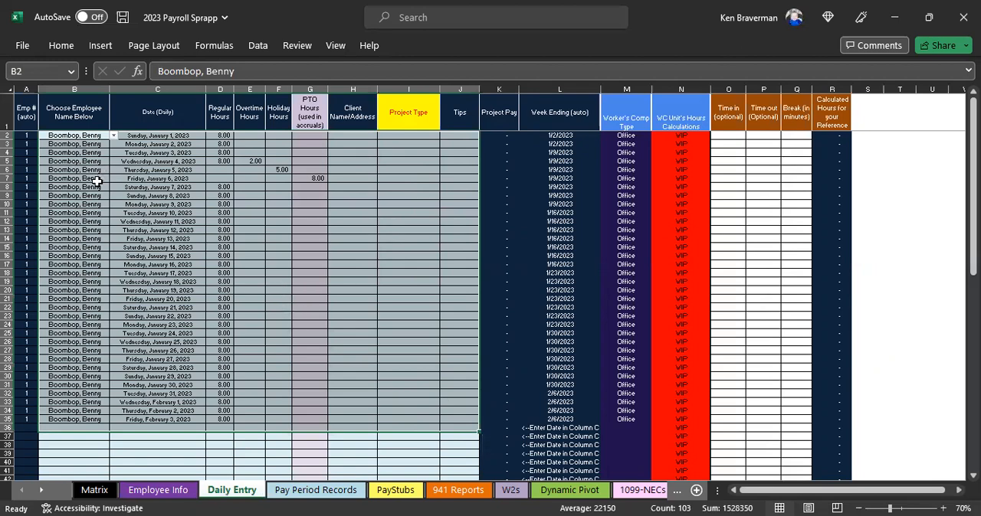
# Step: Examine the full extent of the Pay Period Records sheet at 10% zoom, down to its last rows and across its state tax columns
pyautogui.click(313, 490)
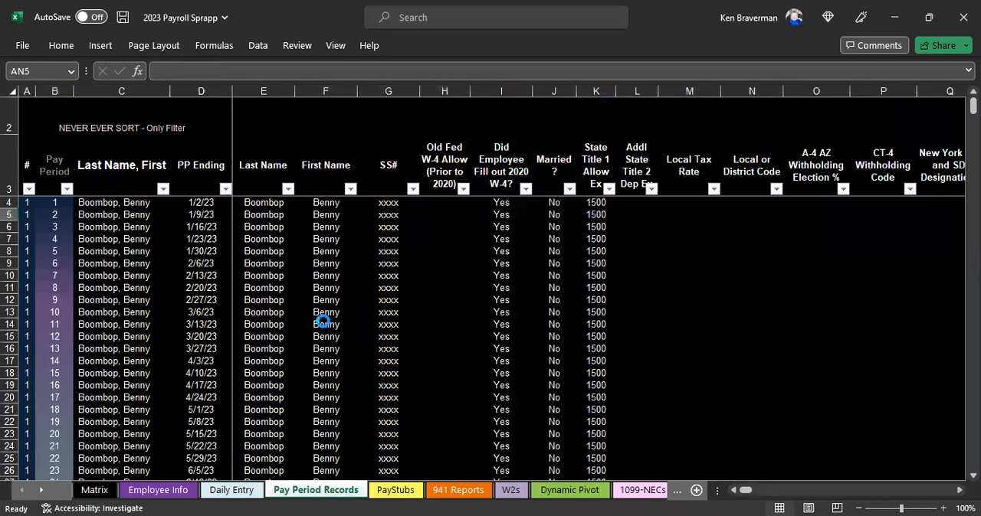
pyautogui.keyDown('ctrl'); pyautogui.scroll(-5, 322, 322); pyautogui.keyUp('ctrl')
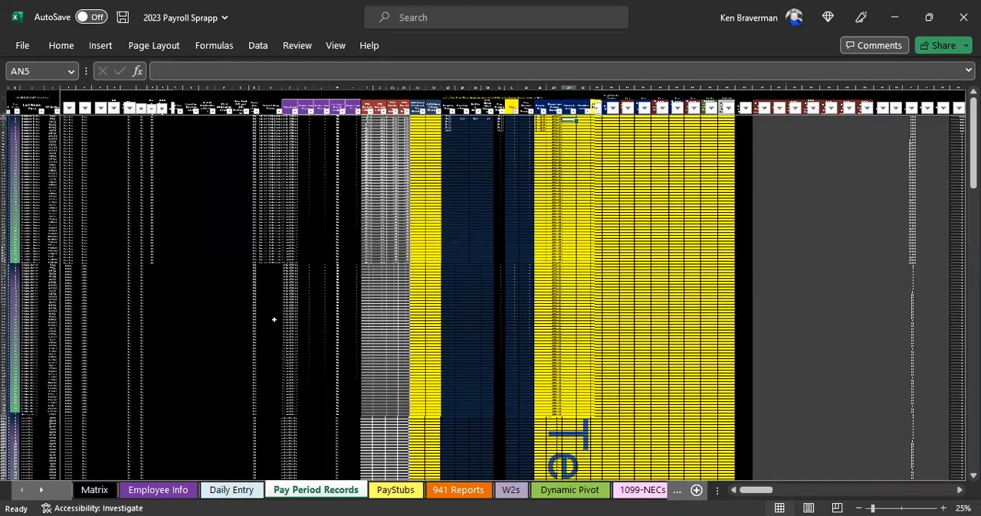
pyautogui.keyDown('ctrl'); pyautogui.scroll(-1, 274, 320); pyautogui.keyUp('ctrl')
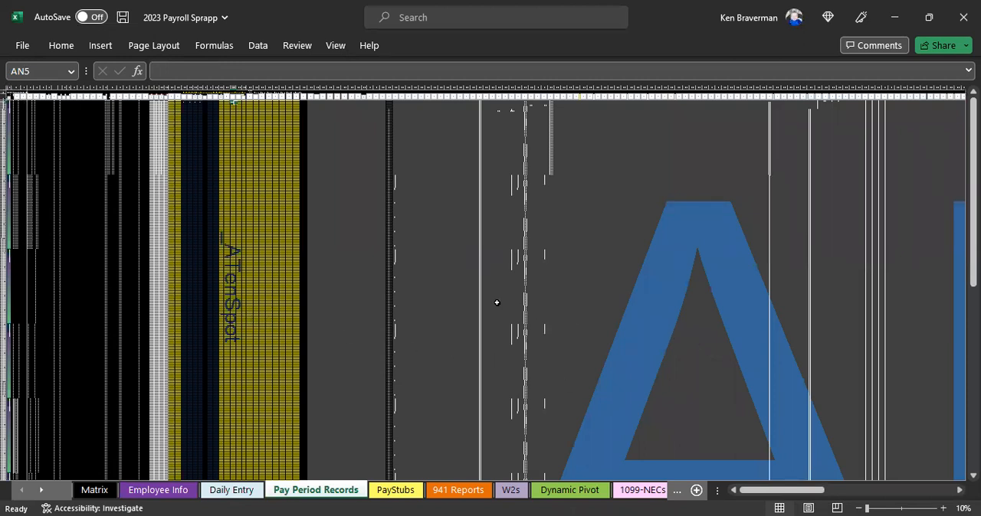
pyautogui.scroll(-1, 114, 87)
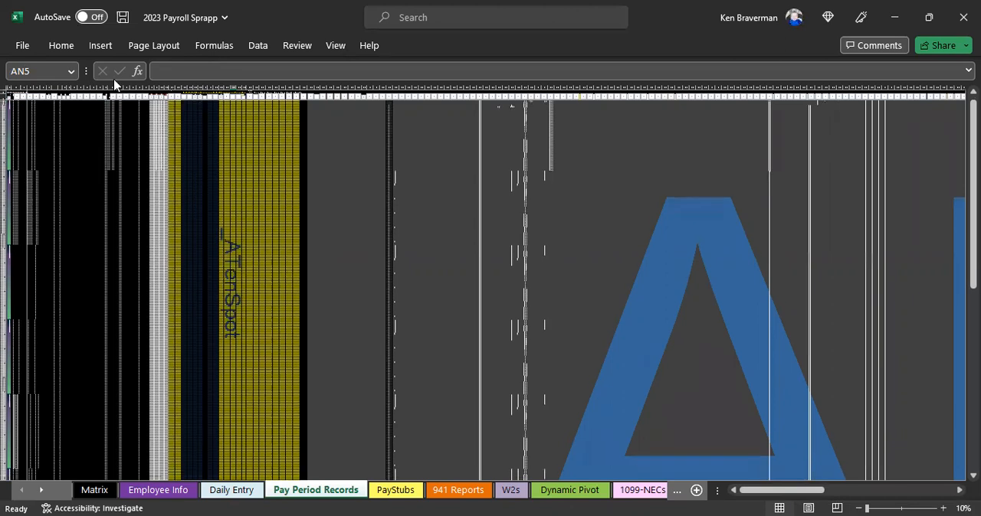
pyautogui.moveTo(973, 194); pyautogui.dragTo(974, 375)
pyautogui.moveTo(759, 494); pyautogui.dragTo(898, 473)
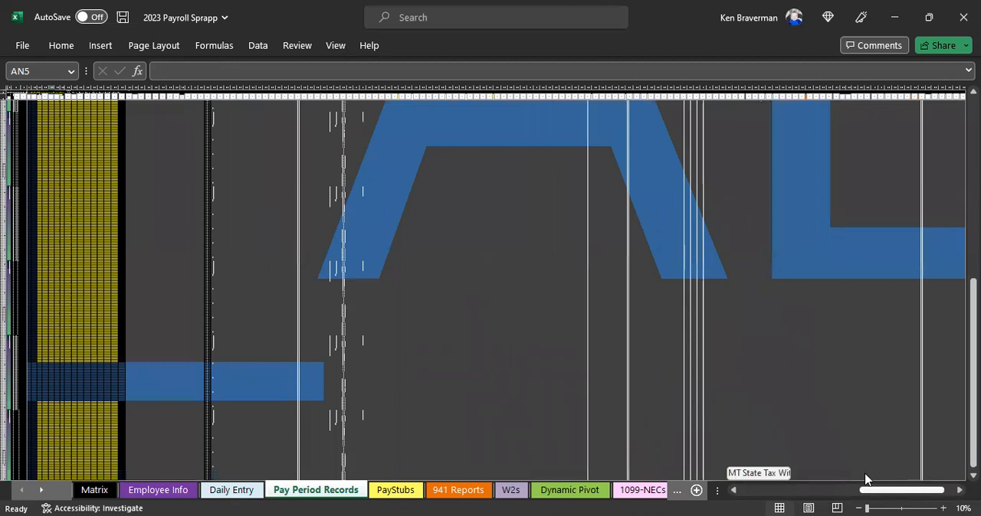
pyautogui.moveTo(822, 491); pyautogui.dragTo(889, 490)
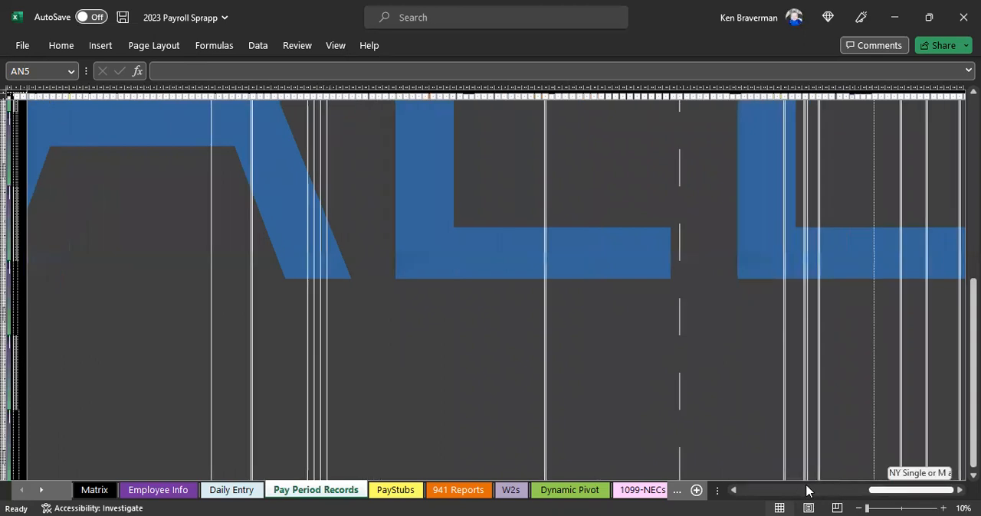
pyautogui.moveTo(315, 407); pyautogui.dragTo(142, 321)
pyautogui.scroll(3, 237, 274)
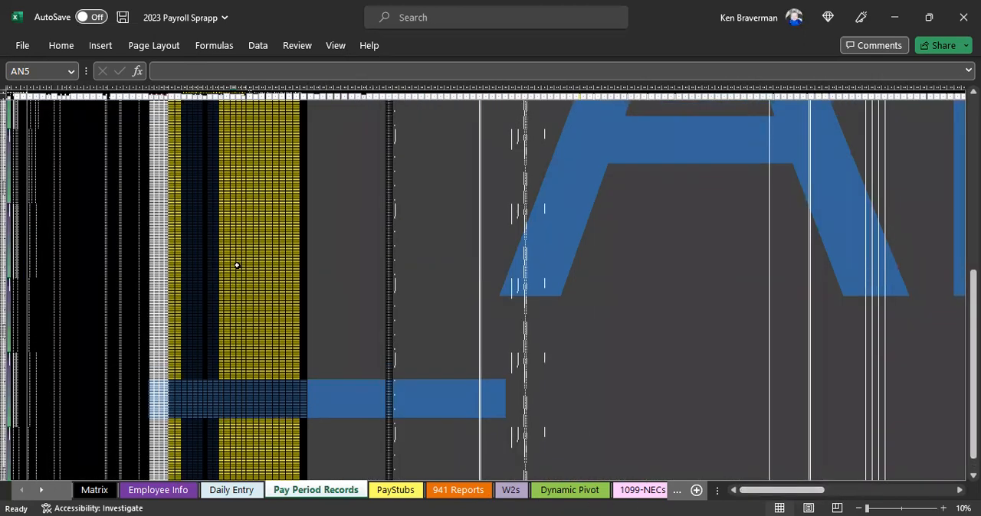
pyautogui.scroll(3, 237, 273)
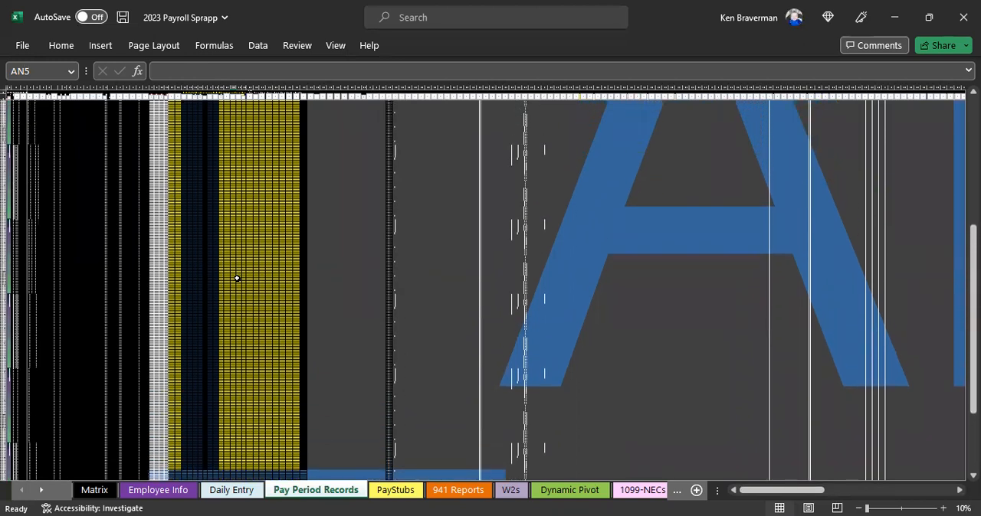
pyautogui.scroll(2, 237, 278)
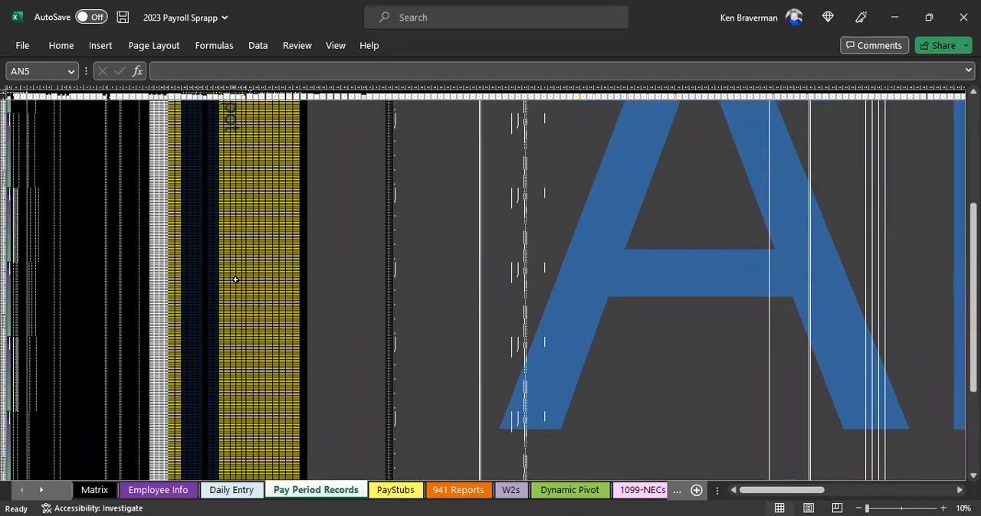
pyautogui.scroll(3, 236, 280)
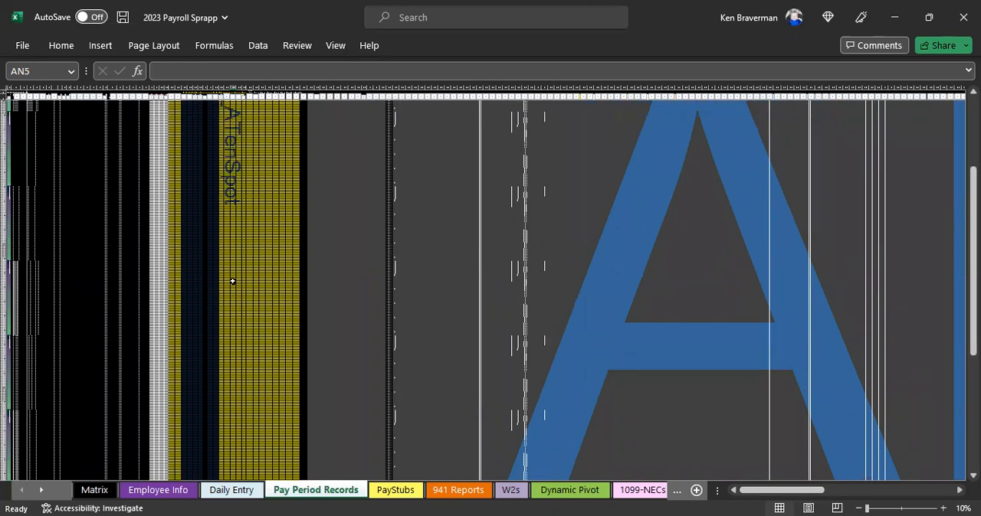
# Step: Review the employee data lookup formulas in row 4 of Pay Period Records, from Last Name through column X, at 85% zoom
pyautogui.scroll(2, 236, 282)
pyautogui.scroll(3, 209, 282)
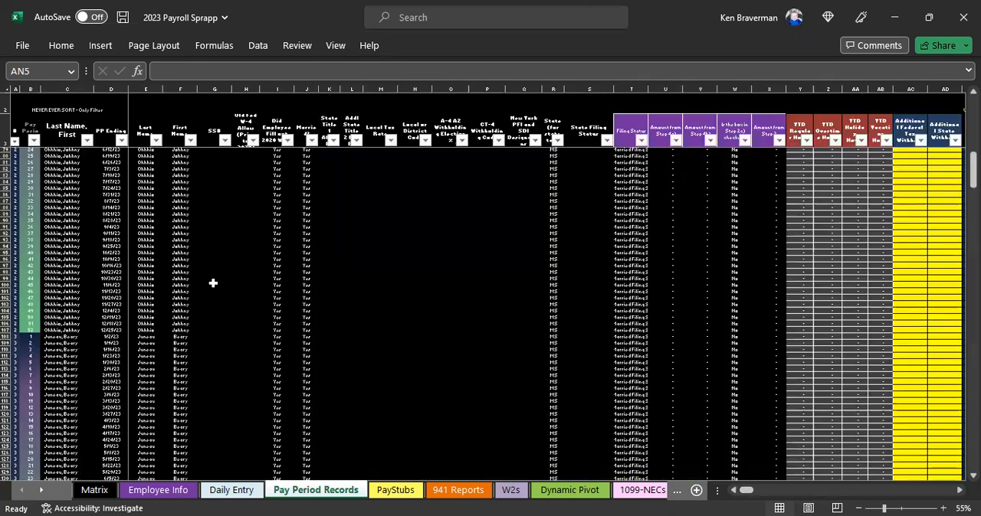
pyautogui.scroll(1, 240, 271)
pyautogui.scroll(1, 240, 270)
pyautogui.click(225, 163)
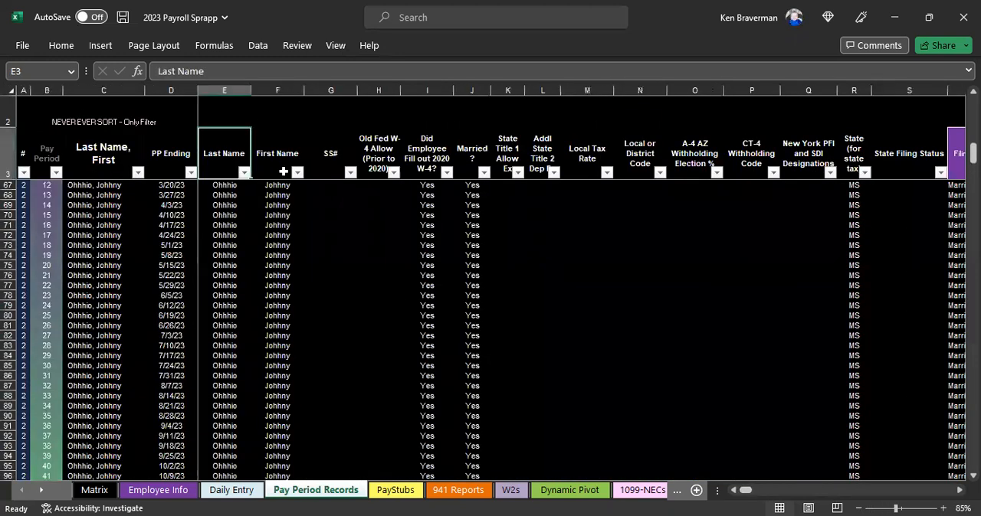
pyautogui.press('Down')
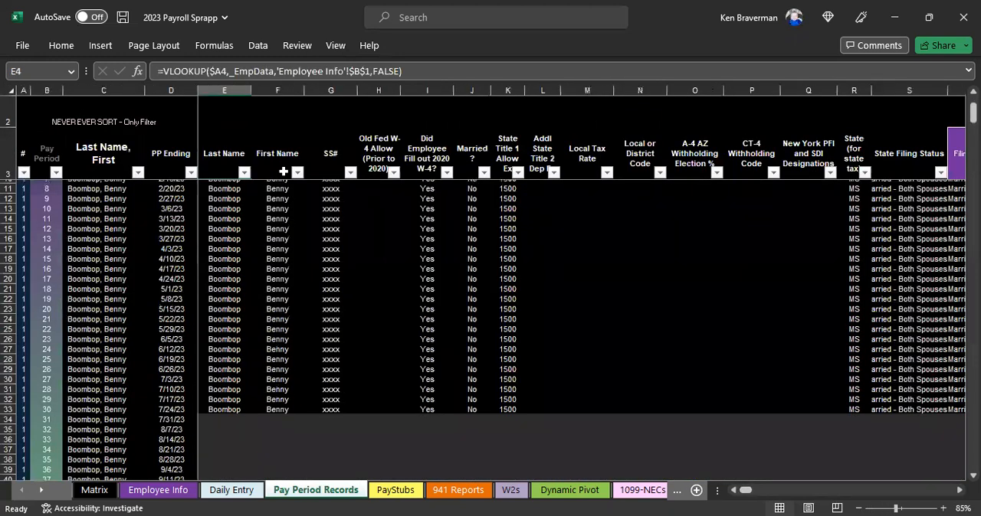
pyautogui.press('Right')
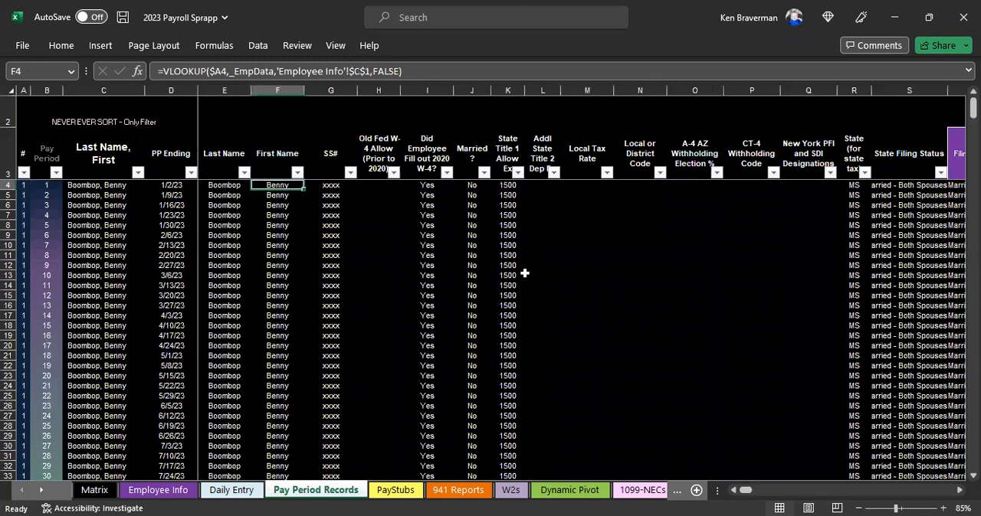
pyautogui.press('Right')
pyautogui.press('Right')
pyautogui.press('Right')
pyautogui.press('Right')
pyautogui.press('Right')
pyautogui.press('Right')
pyautogui.press('Right')
pyautogui.press('Right')
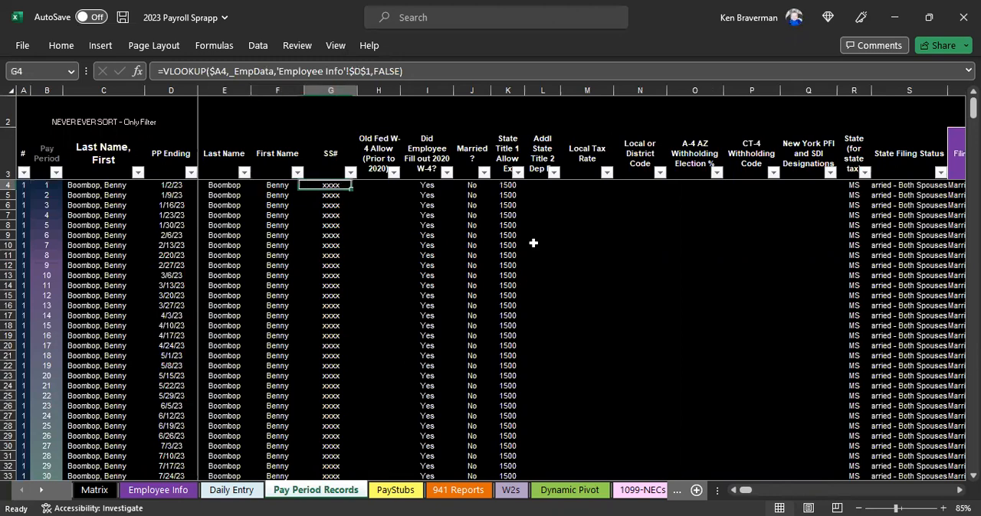
pyautogui.press('Right')
pyautogui.press('Right')
pyautogui.press('Right')
pyautogui.press('Right')
pyautogui.press('Right')
pyautogui.press('Right')
pyautogui.press('Right')
pyautogui.press('Right')
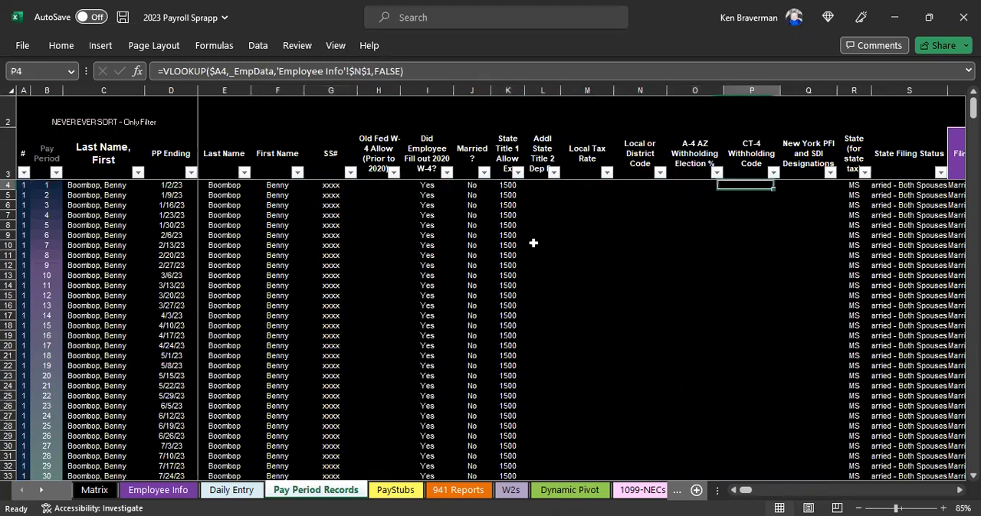
pyautogui.press('Right')
pyautogui.press('Right')
pyautogui.press('Right')
pyautogui.press('Right')
pyautogui.press('Right')
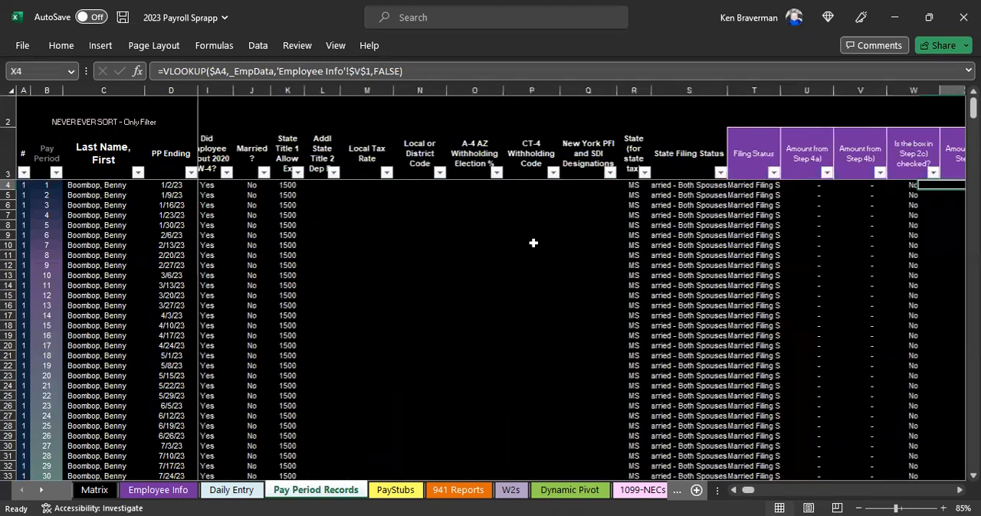
# Step: Review row 4 from the YTD hours columns through the Daily Entry SUMIFS formulas and pay inputs to the Reimbursements column
pyautogui.press('Right')
pyautogui.press('Right')
pyautogui.press('Right')
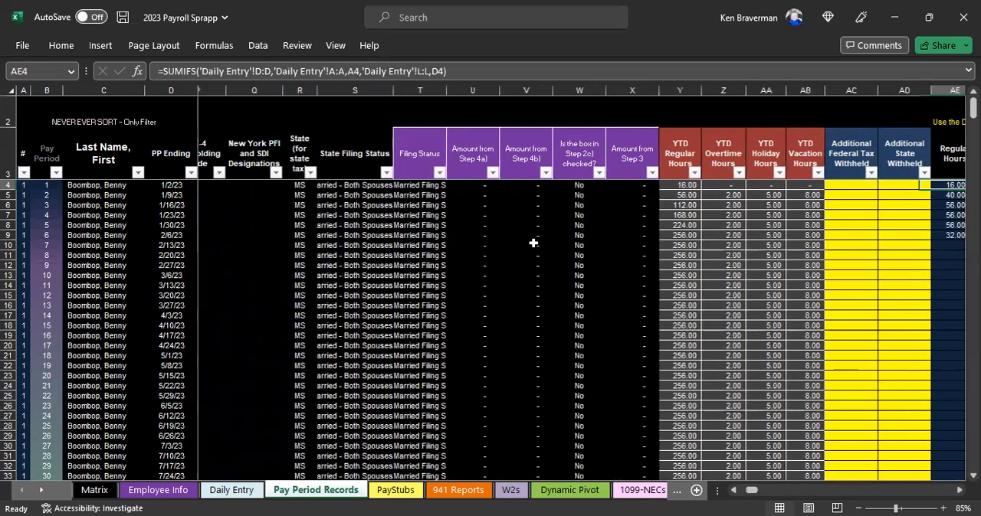
pyautogui.press('Right')
pyautogui.press('Right')
pyautogui.press('Right')
pyautogui.press('Right')
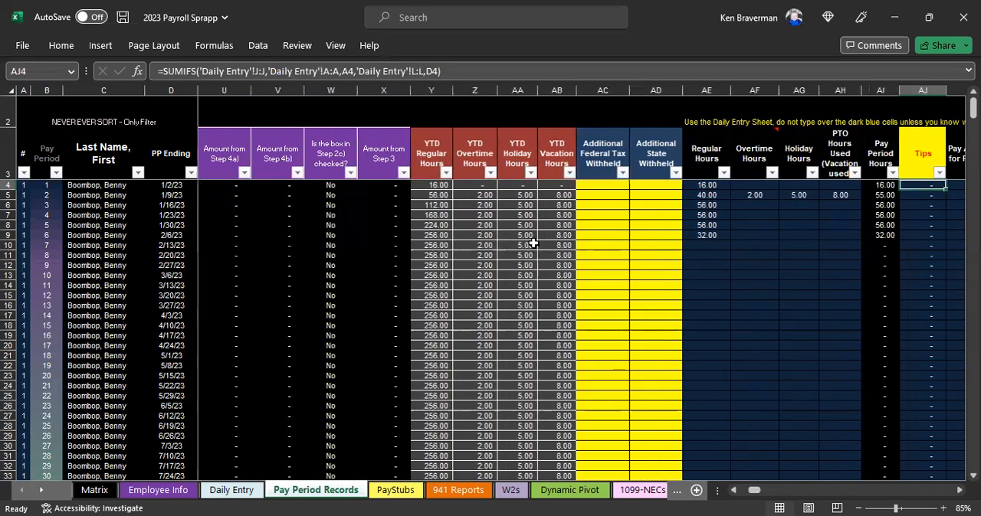
pyautogui.press('Right')
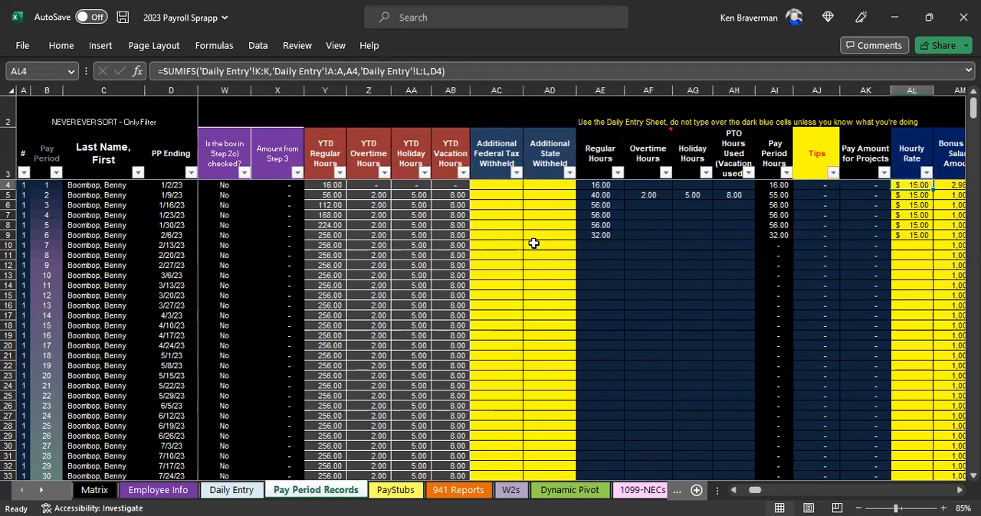
pyautogui.press('Right')
pyautogui.press('Right')
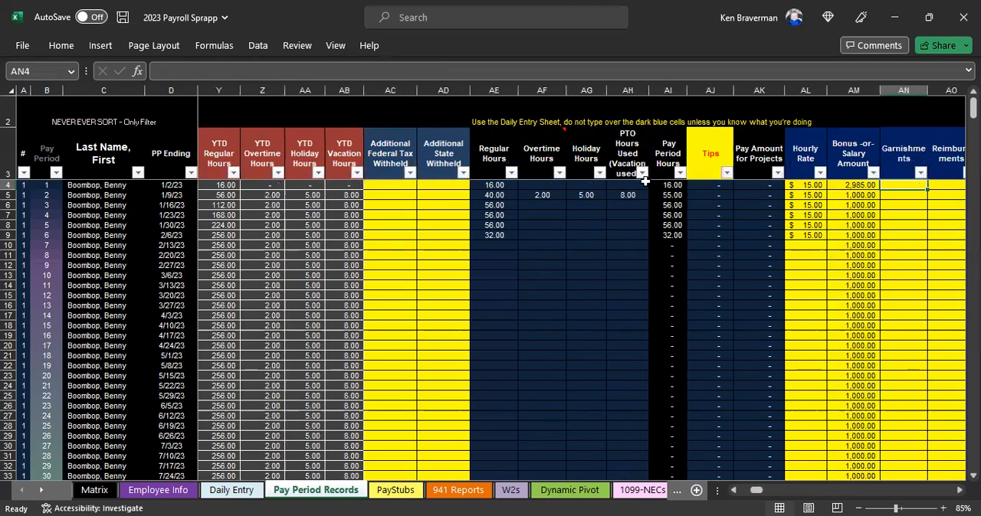
pyautogui.press('Right')
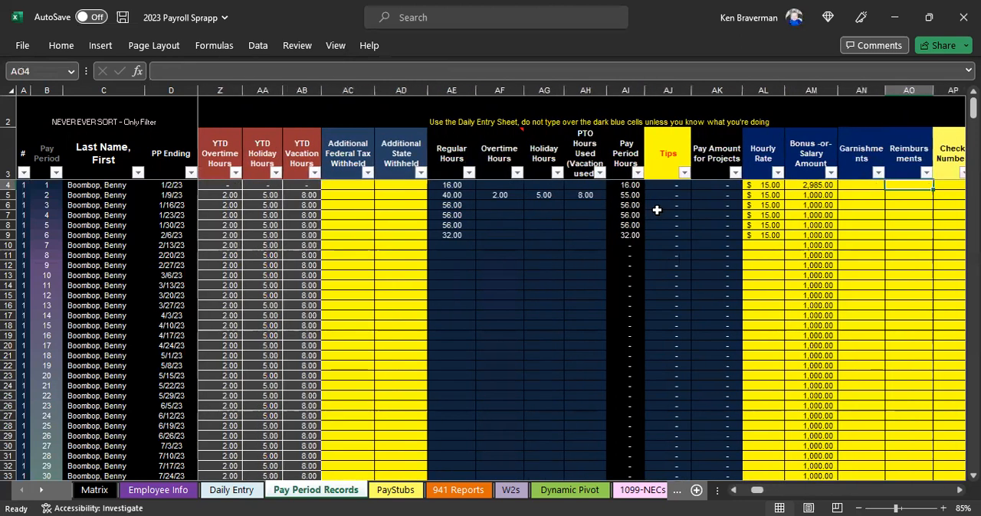
# Step: Check the first Overtime Hours formula, then select the Bonus -or- Salary Amount header with the three cells below it
pyautogui.click(489, 162)
pyautogui.press('Down')
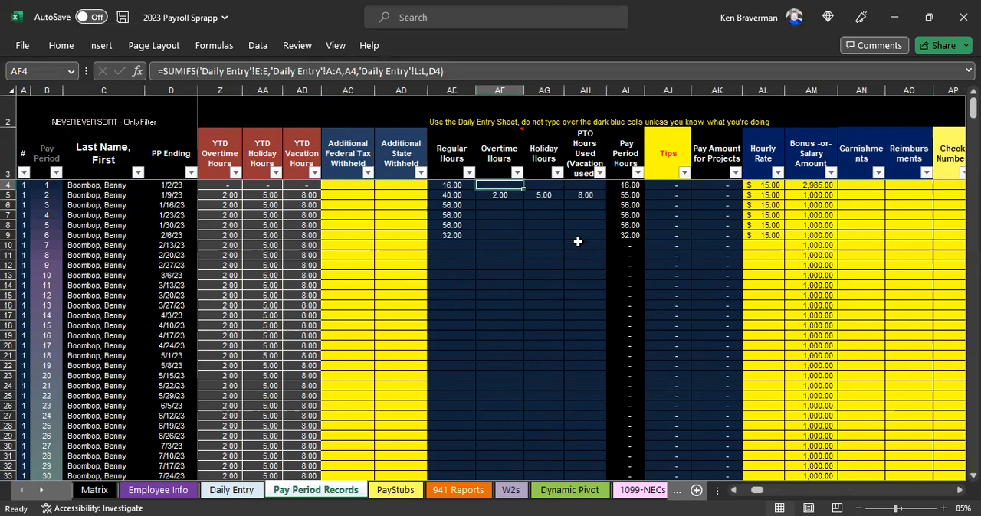
pyautogui.click(797, 153)
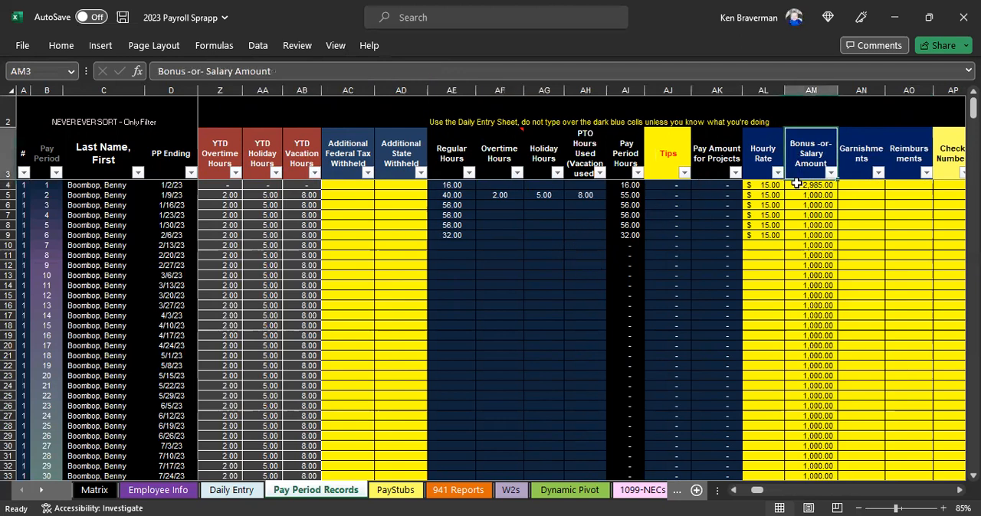
pyautogui.hotkey('shift', 'Down')
pyautogui.hotkey('shift', 'Down')
pyautogui.hotkey('shift', 'Down')
# Step: Overwrite the State Tax formula in cell CL4 with 150
pyautogui.moveTo(759, 496); pyautogui.dragTo(791, 490)
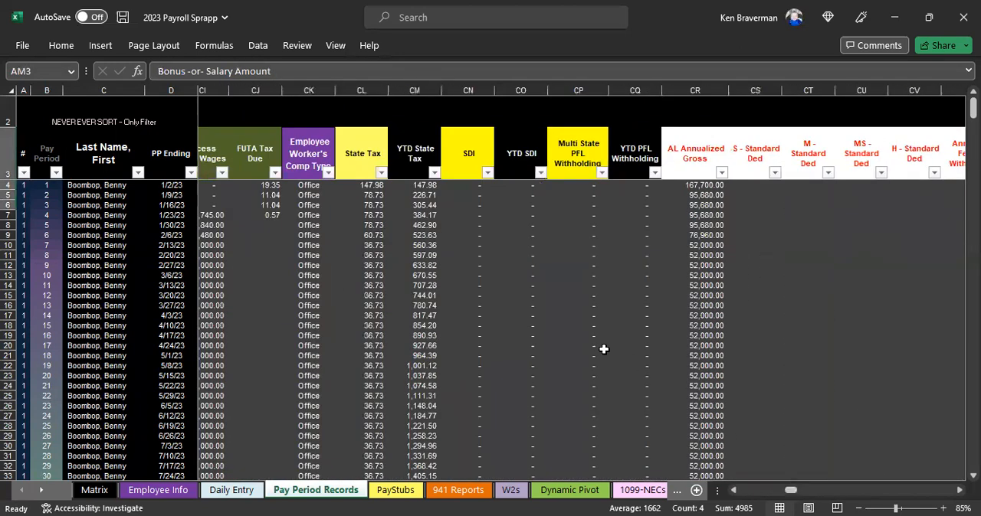
pyautogui.click(368, 89)
pyautogui.scroll(2, 394, 330)
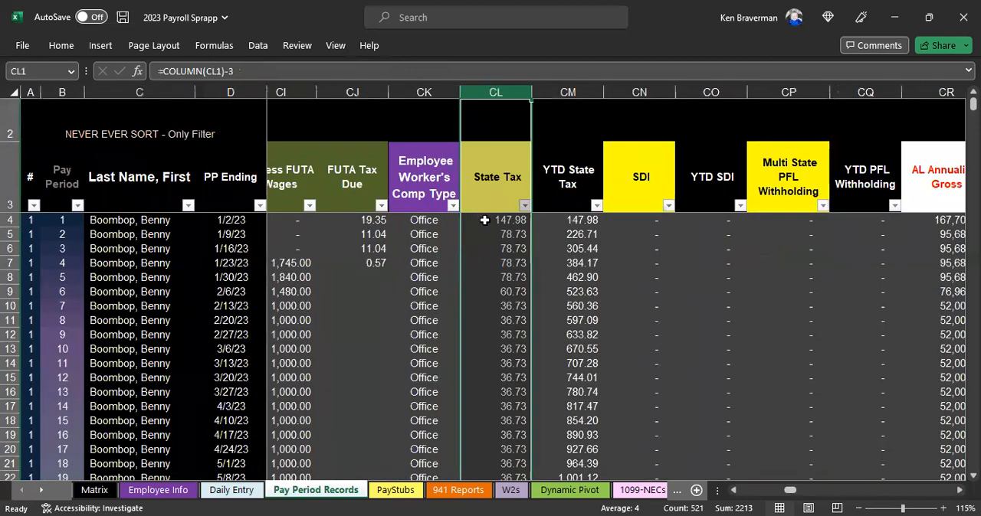
pyautogui.click(484, 219)
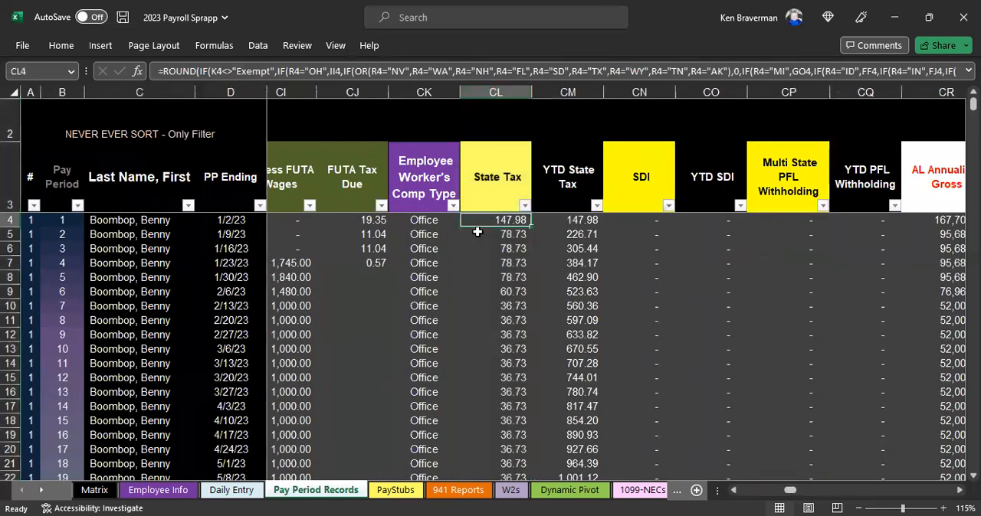
pyautogui.write('150')
pyautogui.press('Return')
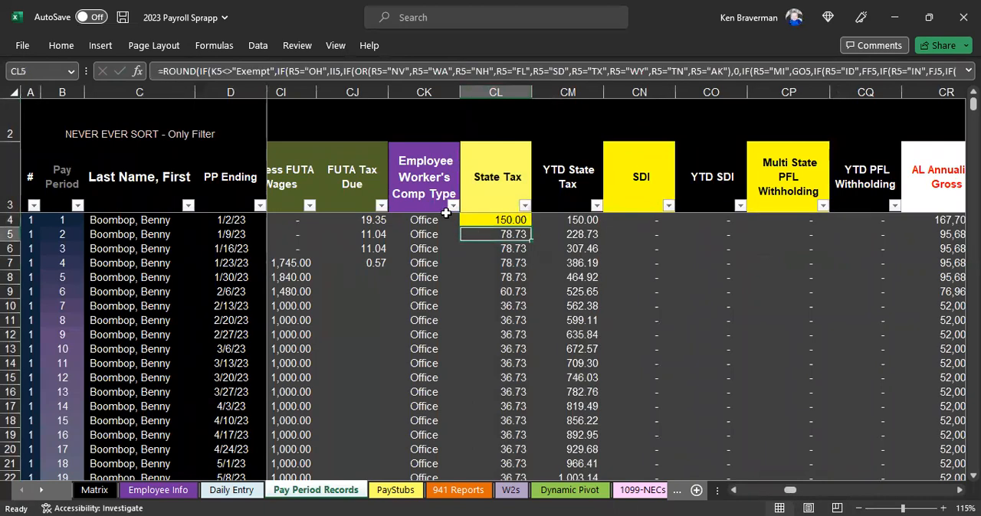
# Step: Select the overwritten State Tax cell CL4, then all of row 4
pyautogui.click(489, 220)
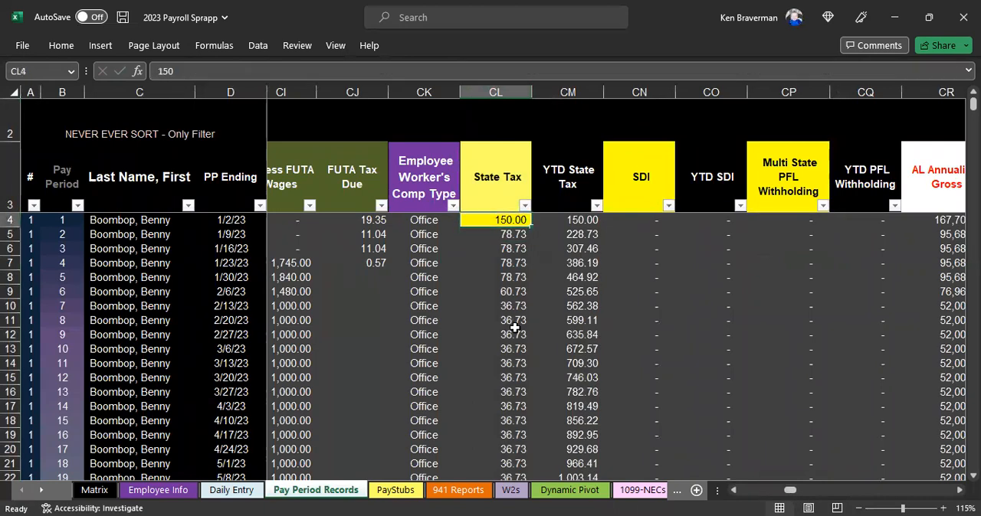
pyautogui.click(10, 220)
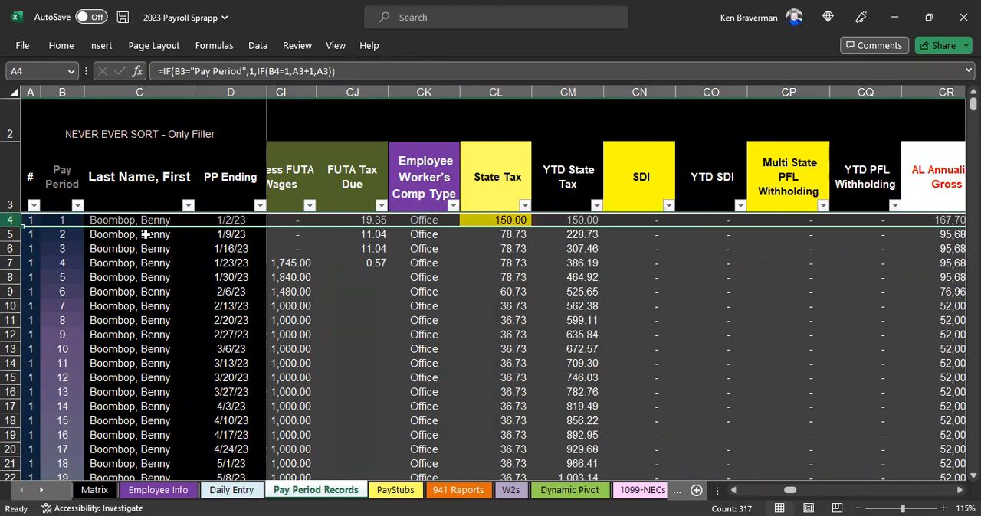
# Step: Undo the 150 override in the first State Tax cell CL4, then check the State Tax and SDI formulas in CL8 and CN14
pyautogui.click(219, 219)
pyautogui.click(165, 220)
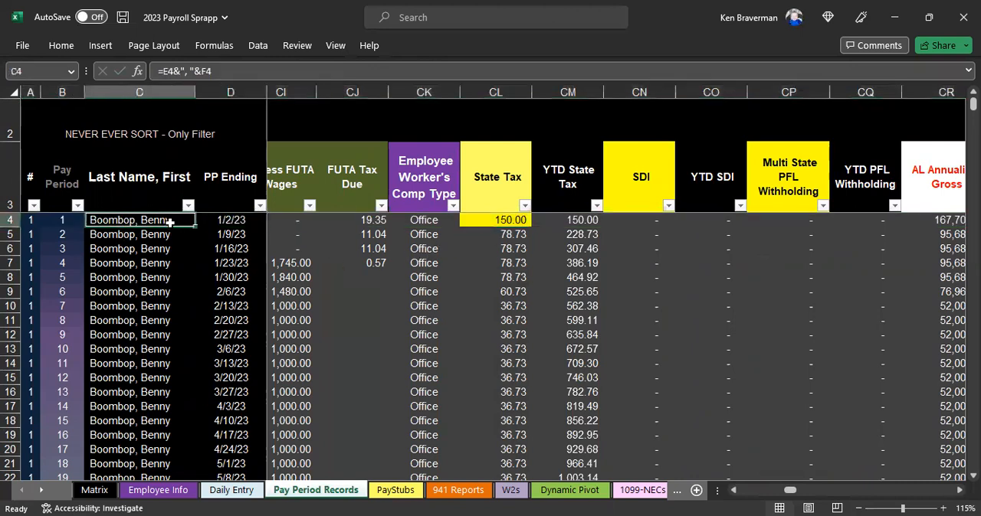
pyautogui.click(222, 221)
pyautogui.click(501, 220)
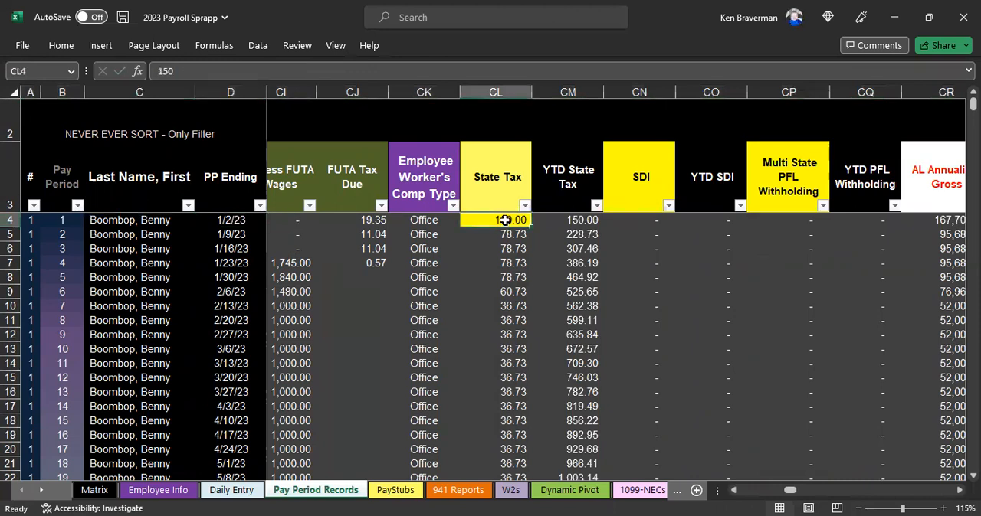
pyautogui.hotkey('ctrl', 'z')
pyautogui.click(499, 277)
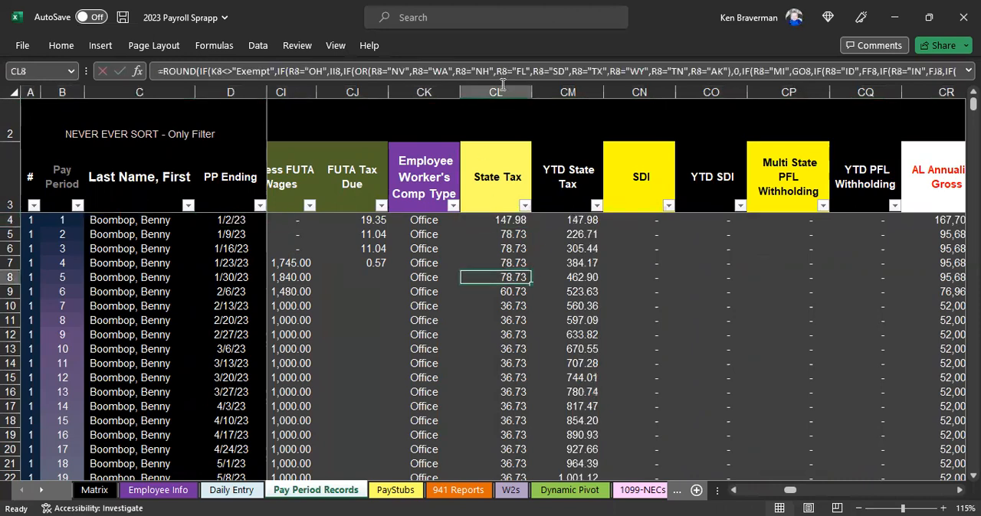
pyautogui.click(650, 363)
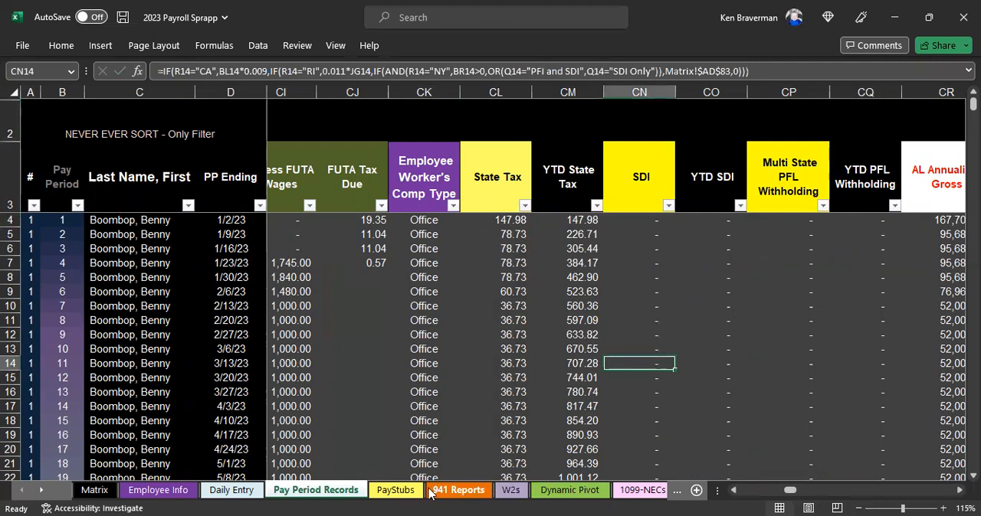
# Step: View the PayStubs sheet, then return to Pay Period Records and inspect the State Tax column and its formula in CL9
pyautogui.click(381, 491)
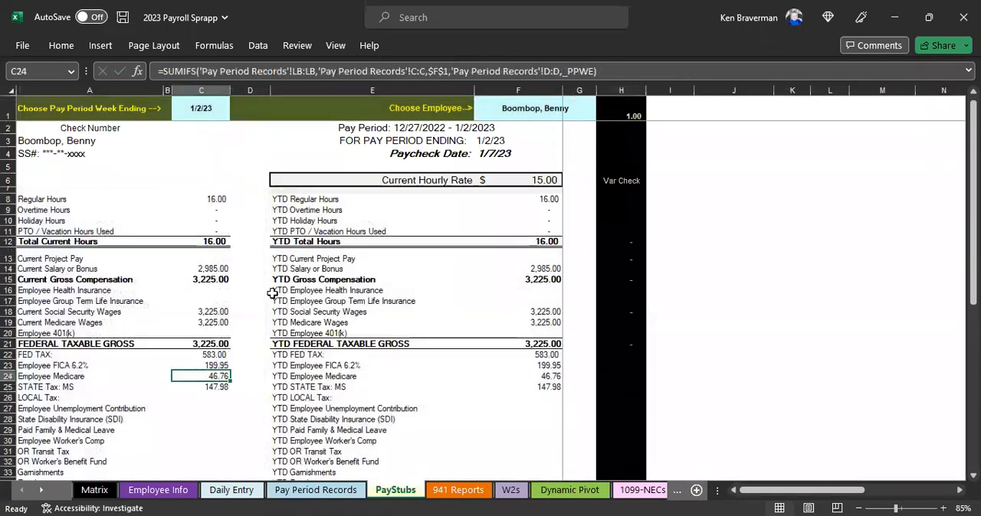
pyautogui.click(328, 492)
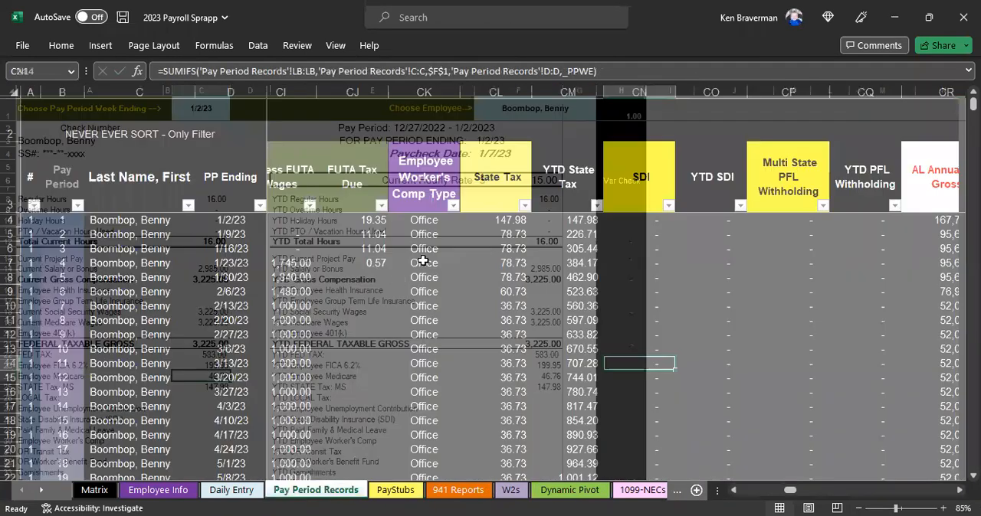
pyautogui.scroll(2, 456, 187)
pyautogui.click(495, 92)
pyautogui.keyDown('ctrl'); pyautogui.scroll(-1, 452, 201); pyautogui.keyUp('ctrl')
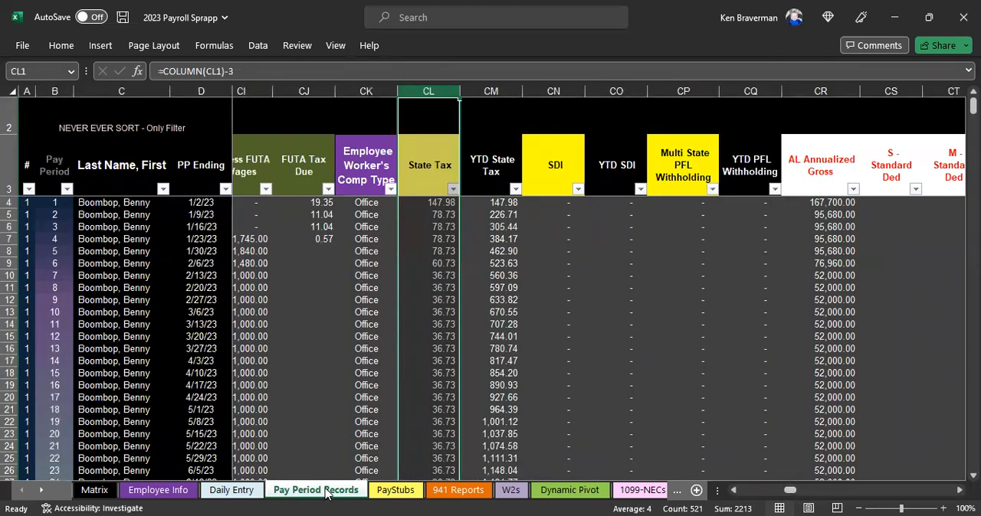
pyautogui.click(416, 236)
pyautogui.click(420, 265)
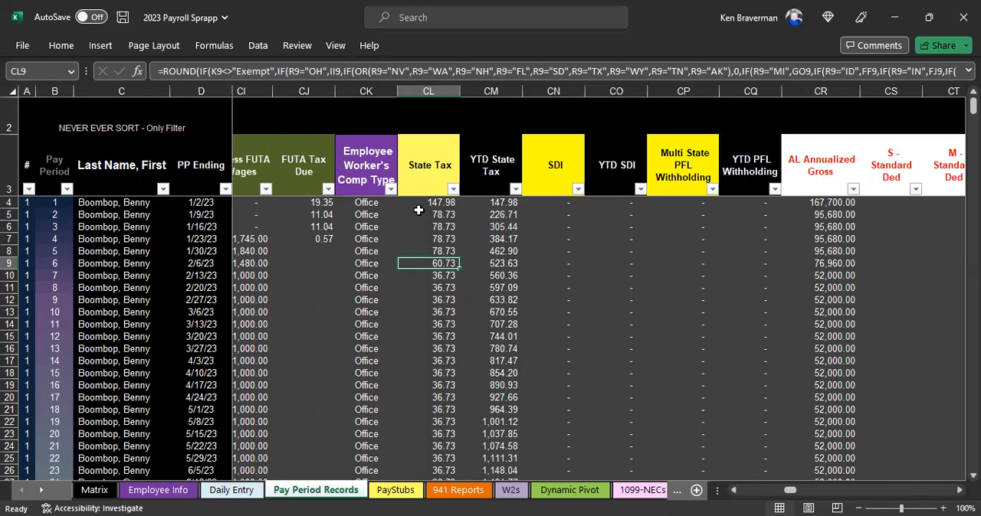
# Step: Overwrite the formula in cell HX36 of Pay Period Records with 5
pyautogui.moveTo(49, 175); pyautogui.dragTo(569, 287)
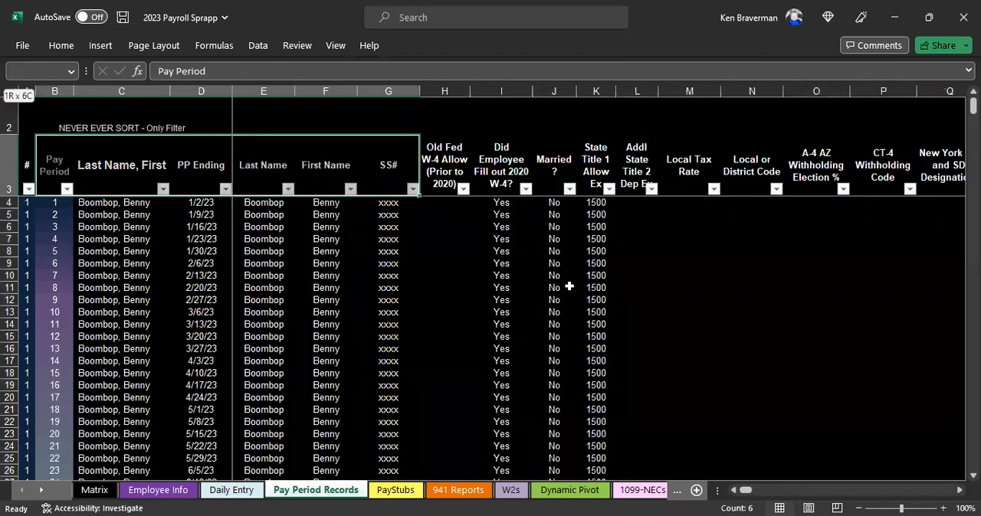
pyautogui.moveTo(695, 368); pyautogui.dragTo(730, 390)
pyautogui.moveTo(742, 490); pyautogui.dragTo(881, 495)
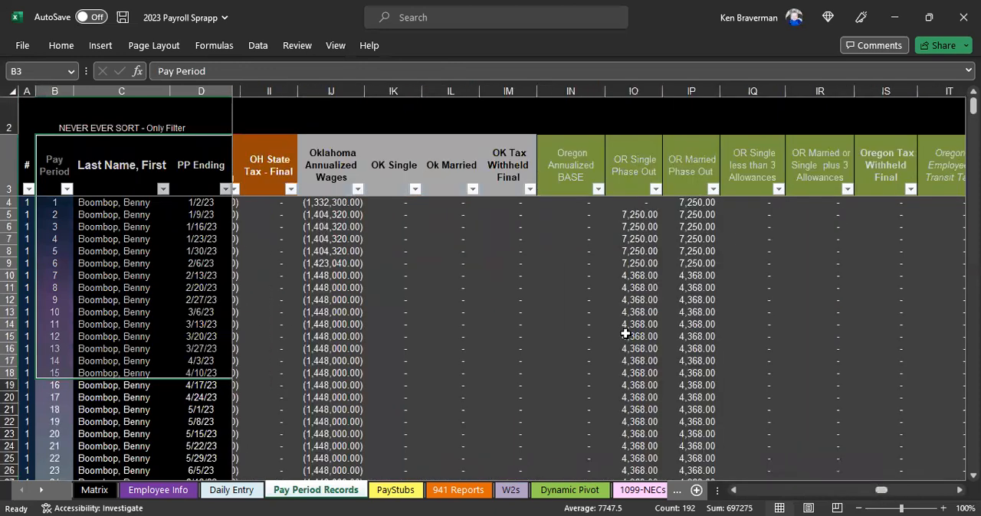
pyautogui.keyDown('ctrl'); pyautogui.scroll(-2, 625, 333); pyautogui.keyUp('ctrl')
pyautogui.keyDown('ctrl'); pyautogui.scroll(-3, 306, 231); pyautogui.keyUp('ctrl')
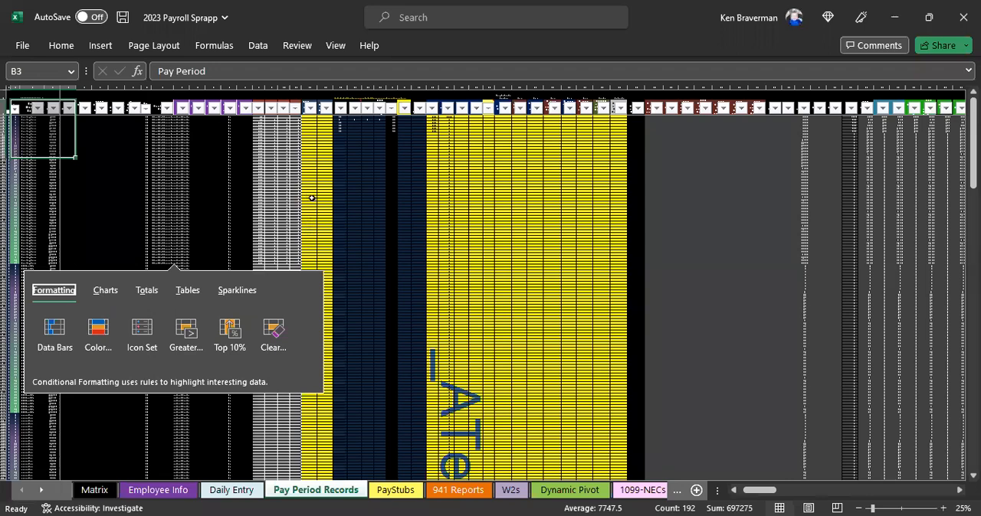
pyautogui.moveTo(762, 490); pyautogui.dragTo(879, 499)
pyautogui.click(381, 206)
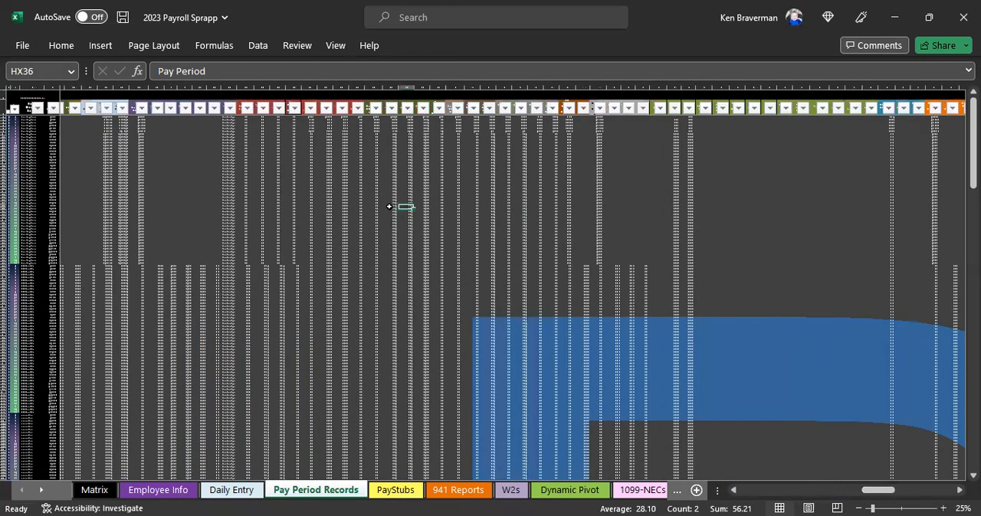
pyautogui.write('5')
pyautogui.press('Return')
pyautogui.click(439, 350)
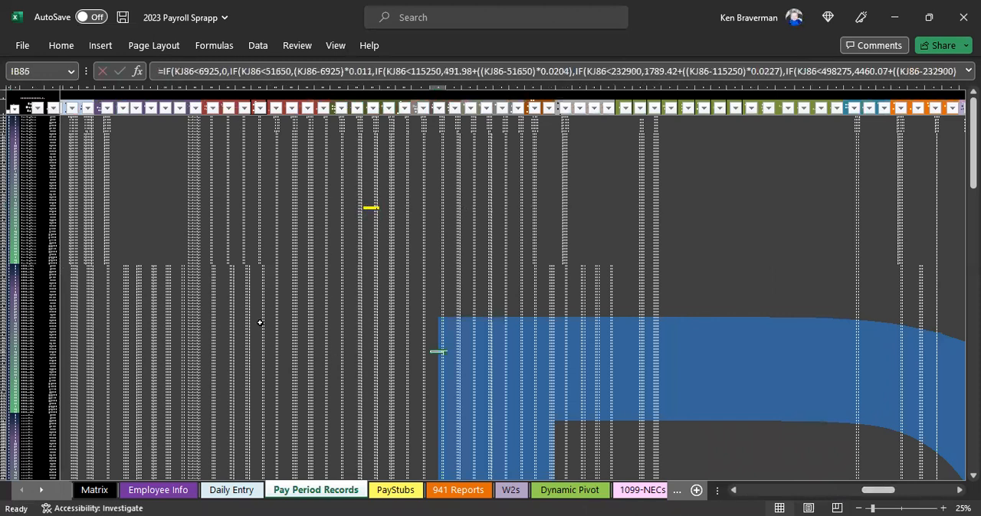
# Step: Survey Pay Period Records out to its last columns, then locate the overwritten cell in column HX again
pyautogui.click(371, 159)
pyautogui.scroll(-1, 560, 361)
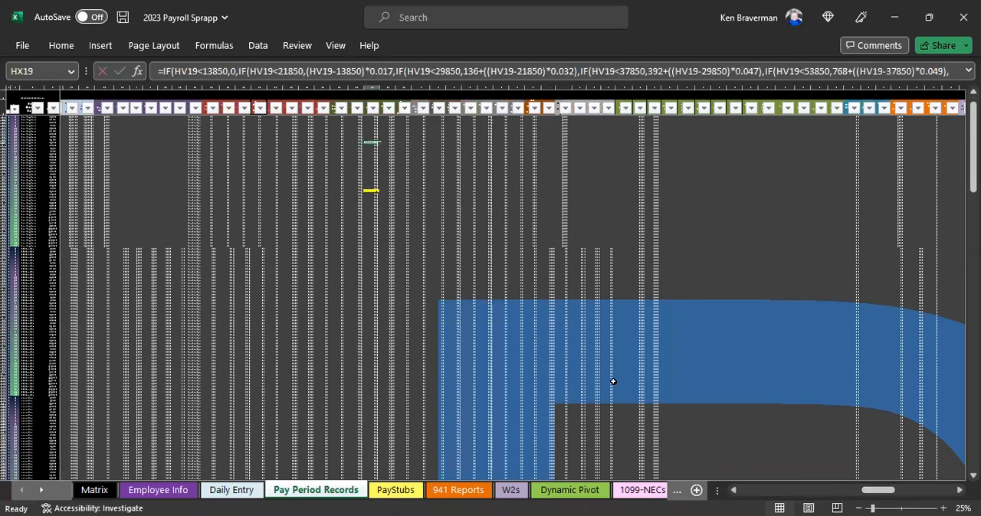
pyautogui.moveTo(874, 491); pyautogui.dragTo(716, 380)
pyautogui.scroll(3, 652, 350)
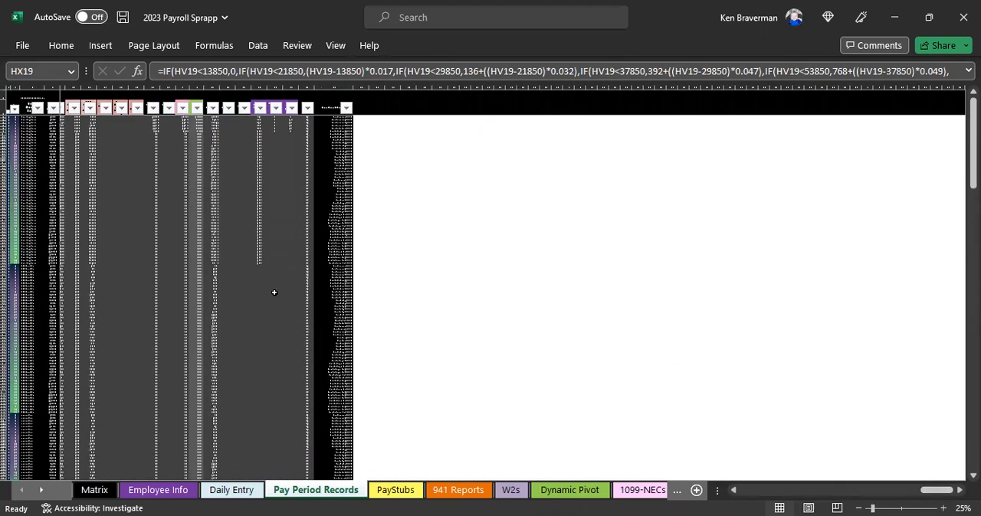
pyautogui.scroll(1, 367, 291)
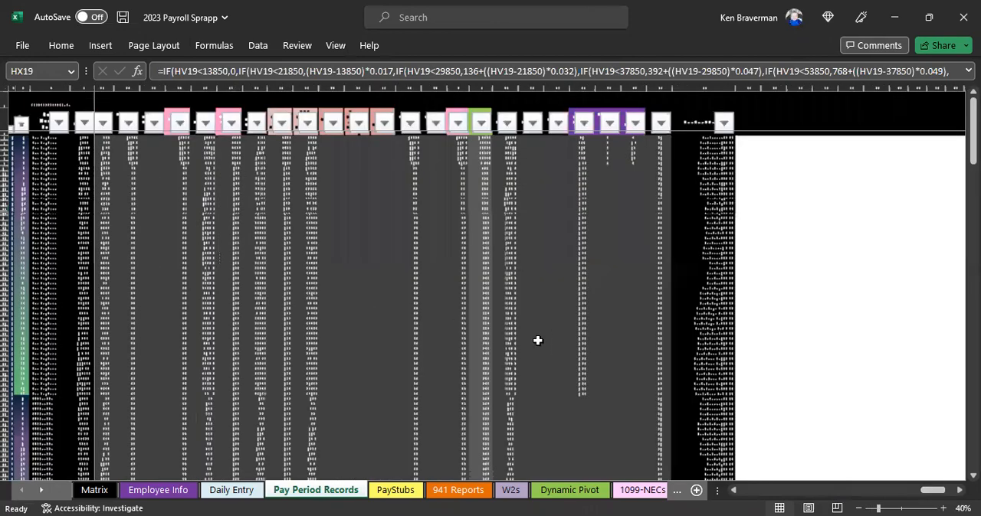
pyautogui.scroll(1, 536, 339)
pyautogui.moveTo(928, 494); pyautogui.dragTo(764, 375)
pyautogui.scroll(-1, 783, 423)
pyautogui.scroll(-5, 786, 427)
pyautogui.moveTo(852, 490)
pyautogui.mouseDown()
pyautogui.moveTo(888, 494)
pyautogui.moveTo(858, 486)
pyautogui.mouseUp()
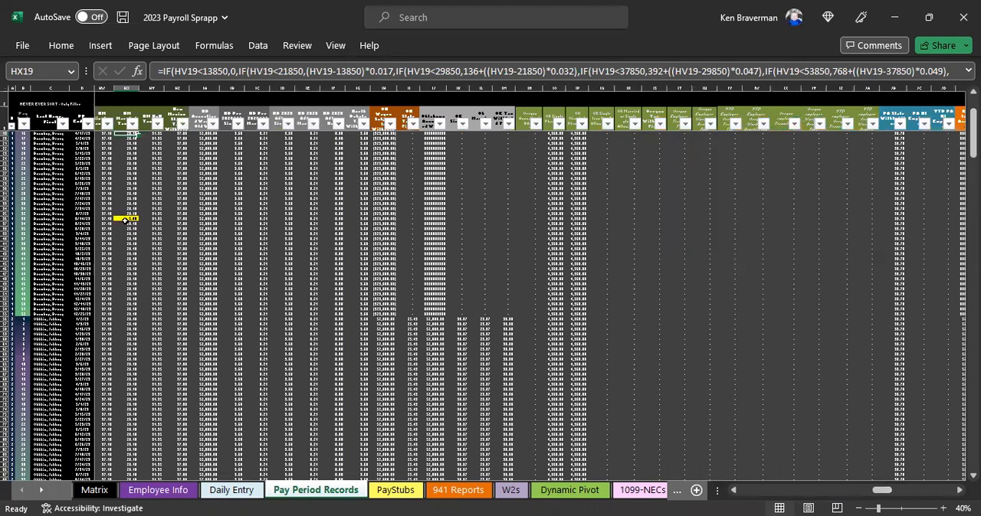
# Step: Restore the overwritten formula in column HX by filling down the formula from the cell above it
pyautogui.click(125, 220)
pyautogui.click(128, 212)
pyautogui.moveTo(138, 216); pyautogui.dragTo(139, 236)
pyautogui.click(126, 259)
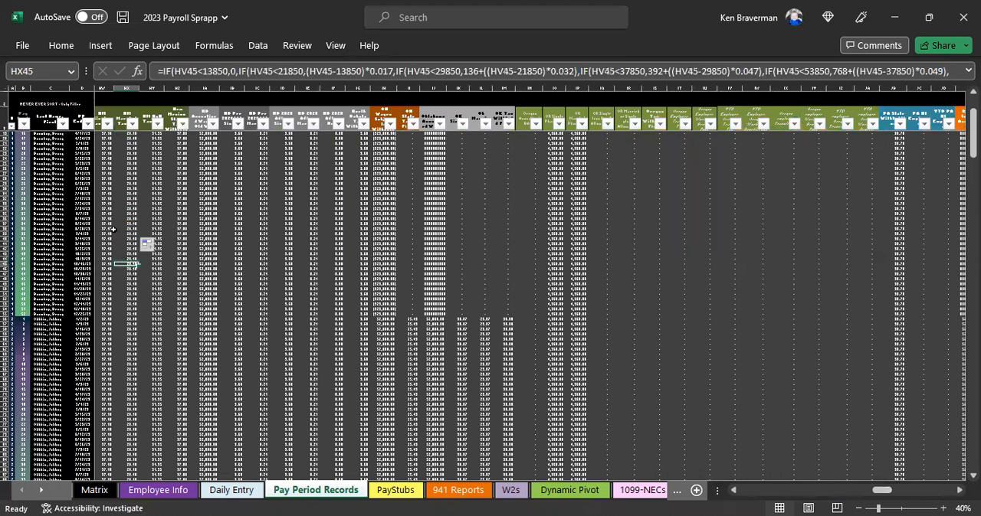
# Step: Look at the PayStubs and Employee Info sheets, then return to Pay Period Records
pyautogui.scroll(2, 157, 251)
pyautogui.moveTo(872, 497); pyautogui.dragTo(672, 494)
pyautogui.click(383, 493)
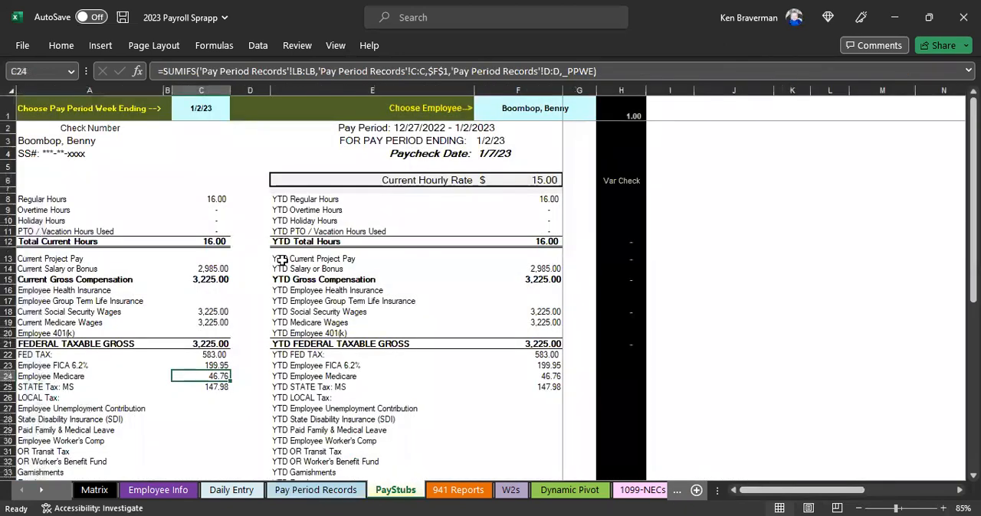
pyautogui.click(161, 493)
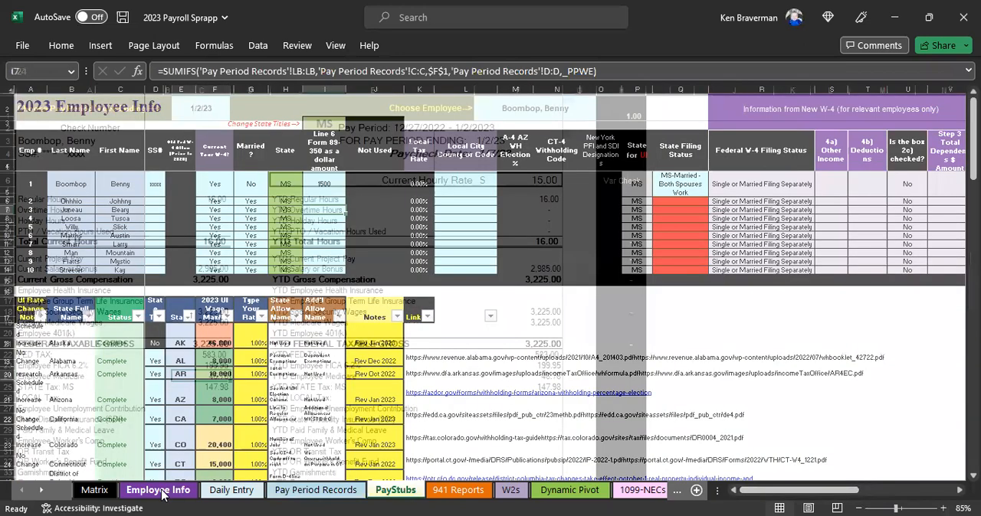
pyautogui.click(291, 494)
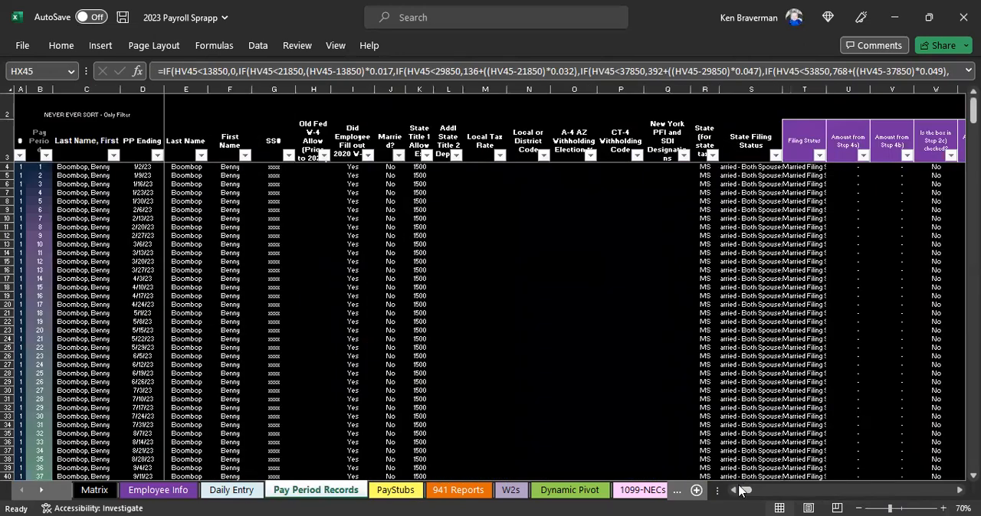
# Step: Inspect the Employee Worker's Comp Type, State Tax and YTD State Tax columns, ending with the State Tax column selected
pyautogui.moveTo(743, 491); pyautogui.dragTo(647, 89)
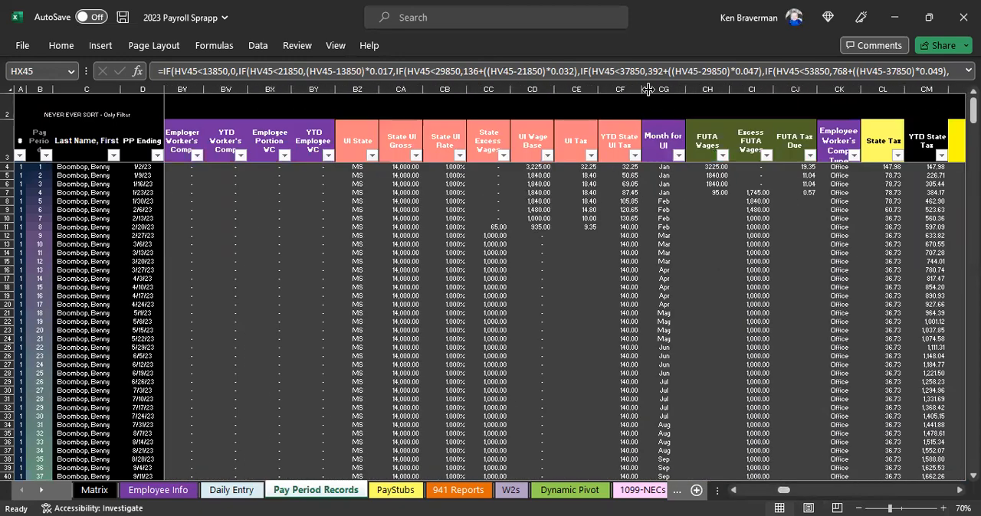
pyautogui.click(647, 90)
pyautogui.click(841, 89)
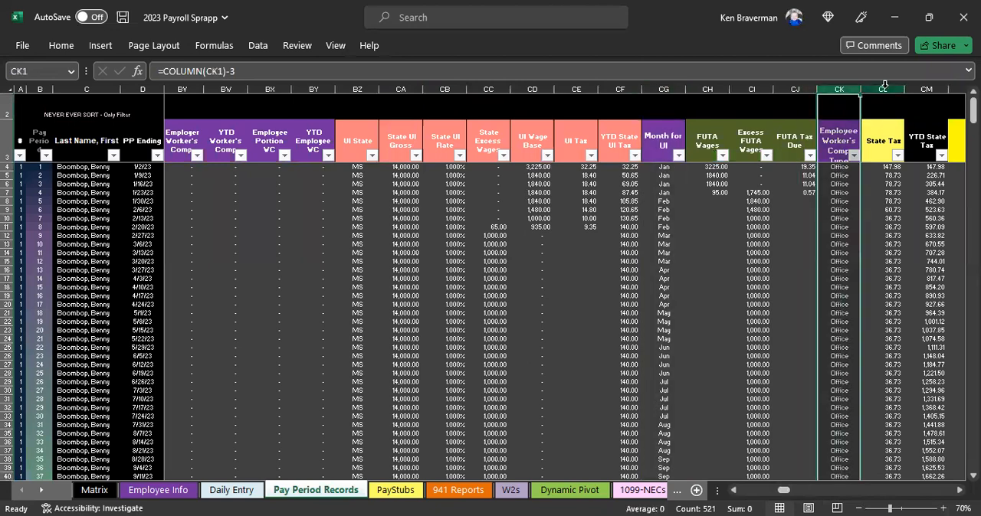
pyautogui.click(884, 89)
pyautogui.click(926, 89)
pyautogui.click(839, 295)
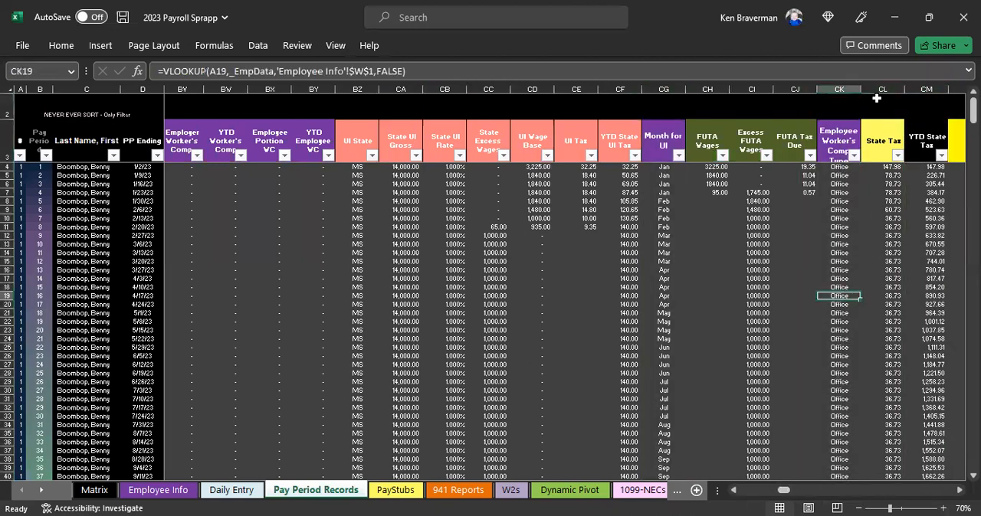
pyautogui.click(875, 90)
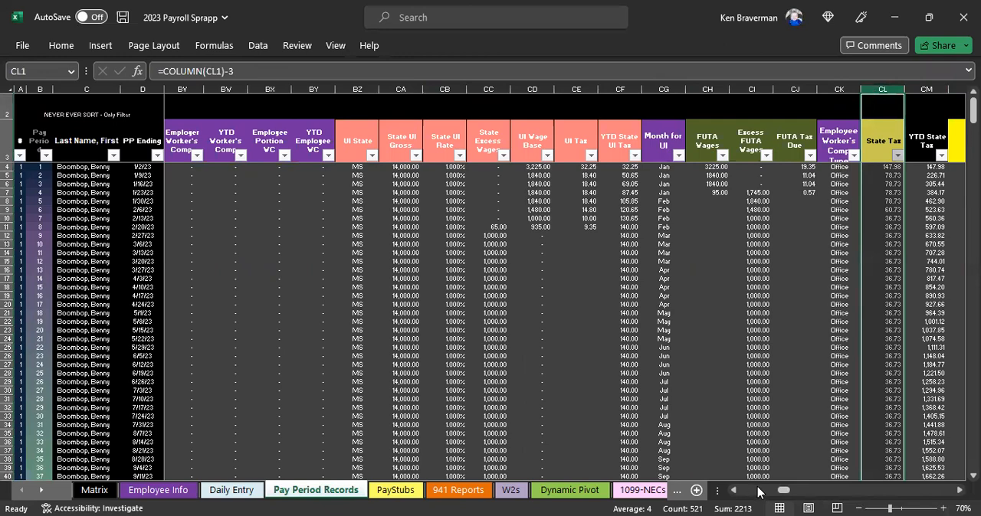
# Step: Find and select the whole Current Fed Tax Withheld column in Pay Period Records
pyautogui.moveTo(783, 491); pyautogui.dragTo(889, 499)
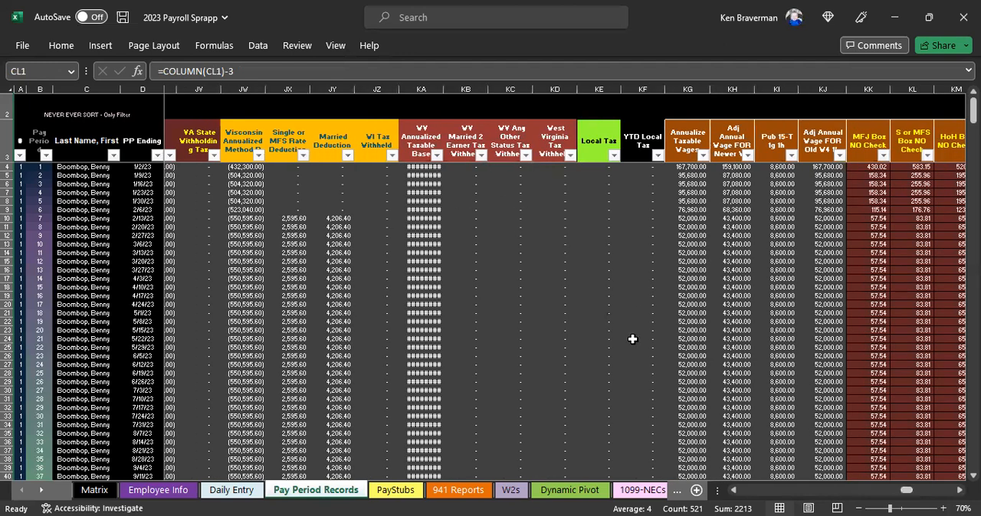
pyautogui.click(960, 491)
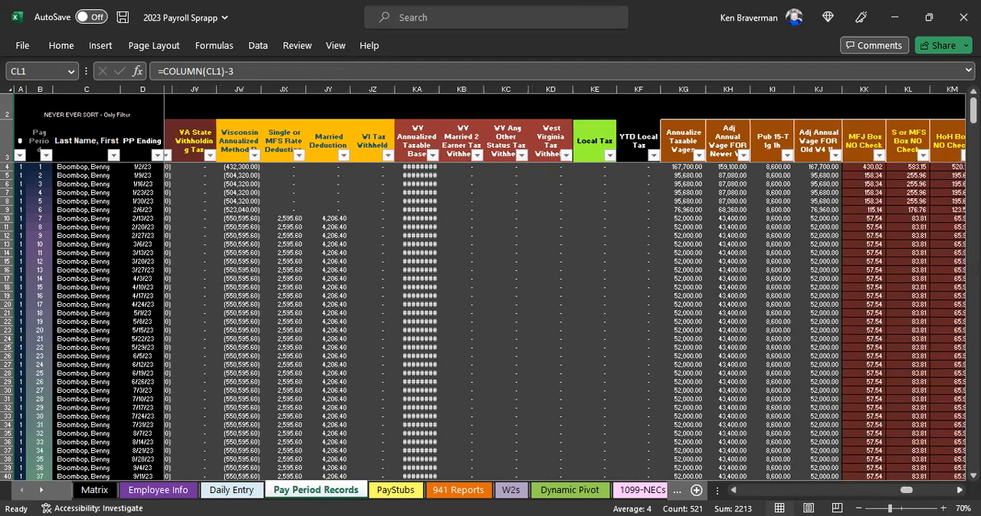
pyautogui.click(959, 491)
pyautogui.click(959, 490)
pyautogui.click(960, 490)
pyautogui.click(959, 490)
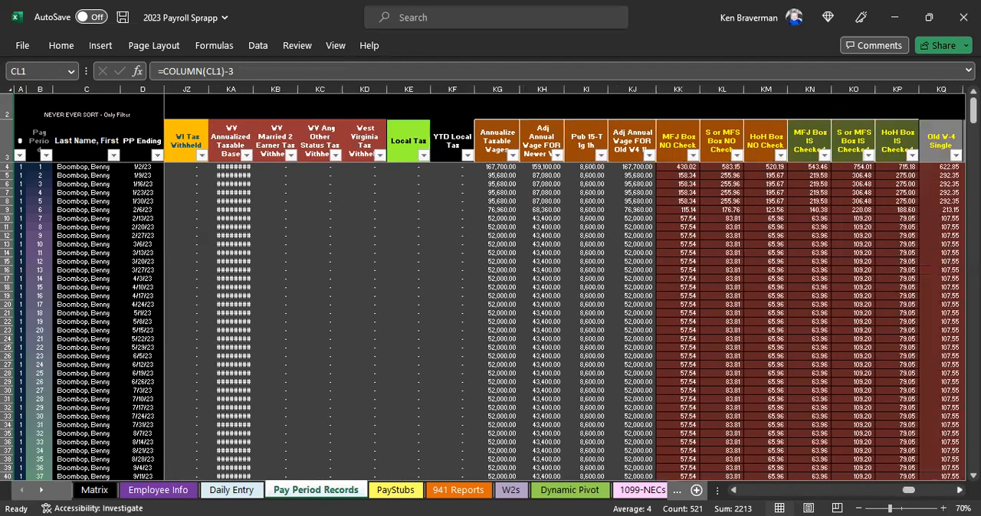
pyautogui.click(959, 491)
pyautogui.click(960, 490)
pyautogui.click(959, 491)
pyautogui.click(960, 490)
pyautogui.click(959, 490)
pyautogui.click(959, 490)
pyautogui.click(959, 490)
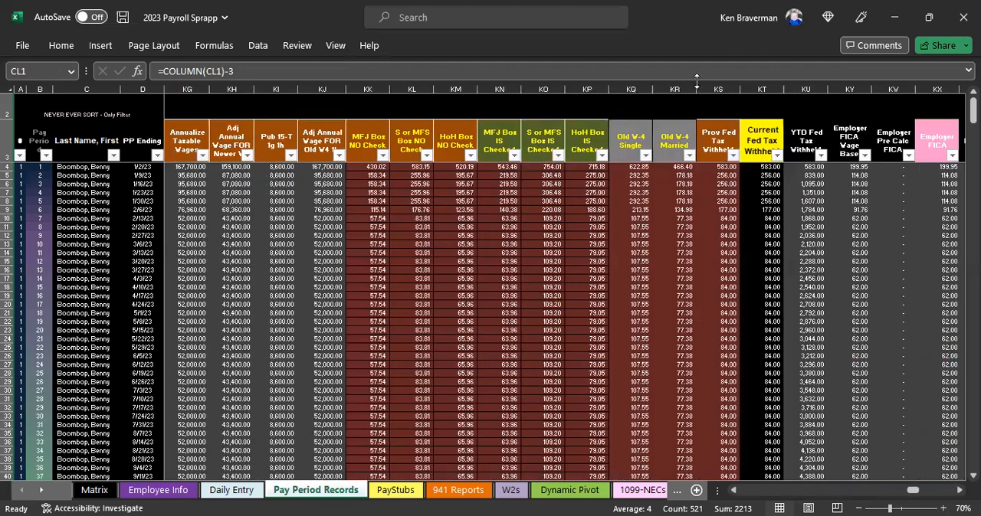
pyautogui.click(761, 88)
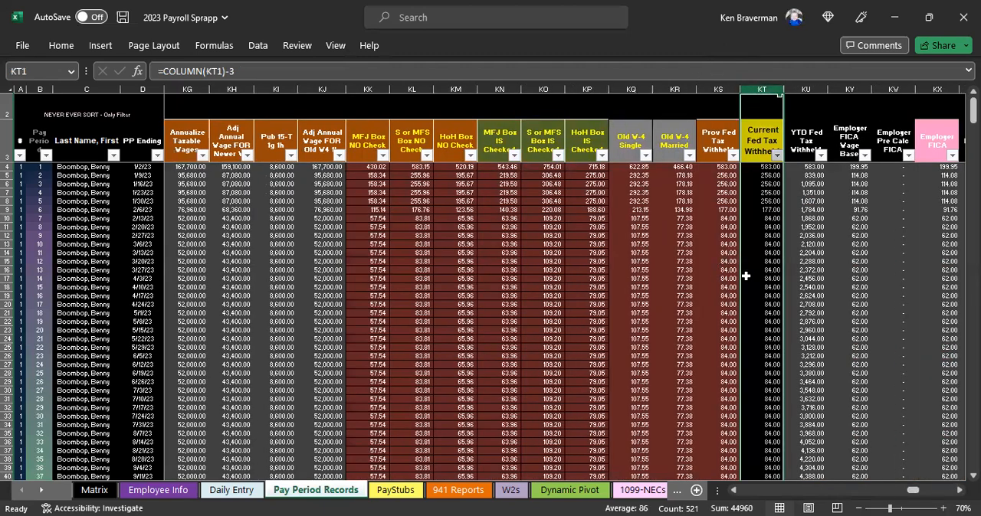
pyautogui.keyDown('ctrl'); pyautogui.scroll(1, 918, 184); pyautogui.keyUp('ctrl')
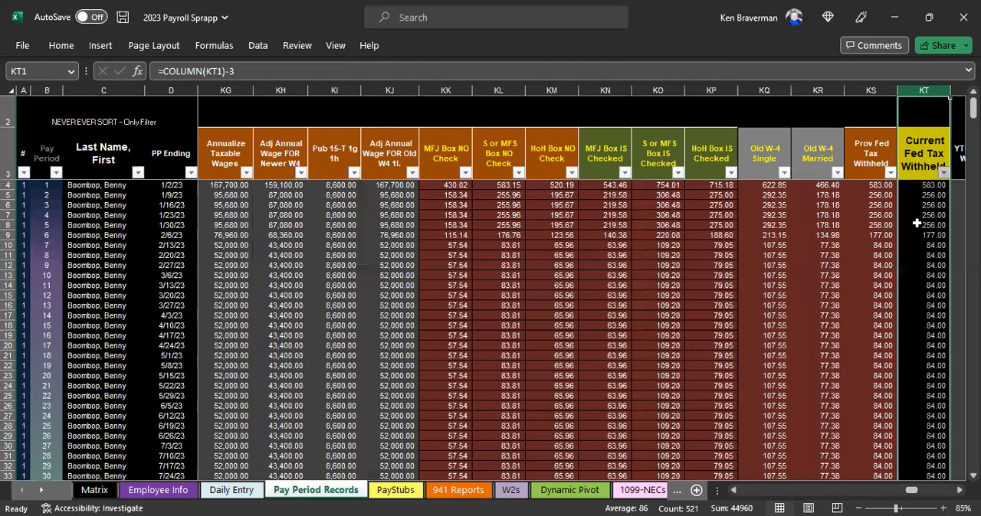
# Step: Check the first cells of the Current Fed Tax Withheld column, then select its header cell KT3
pyautogui.click(917, 186)
pyautogui.moveTo(919, 161); pyautogui.dragTo(917, 186)
pyautogui.click(916, 215)
pyautogui.click(914, 157)
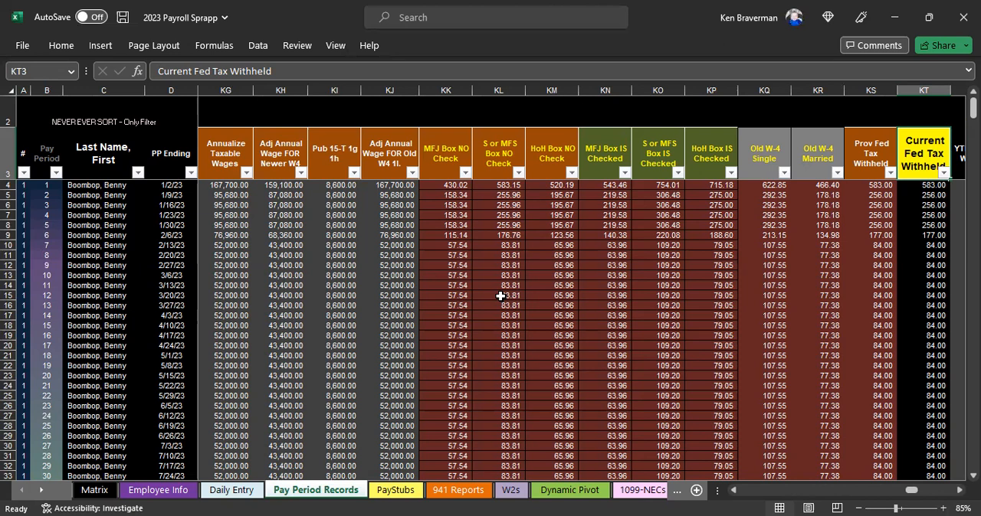
# Step: Switch to the NHL workbook and look over its Results Pivot sheet
pyautogui.click(625, 479)
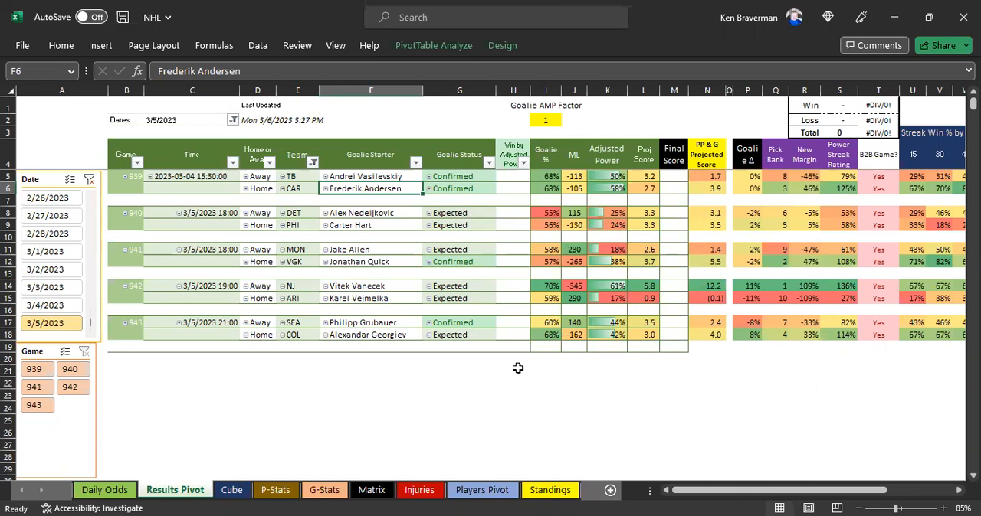
pyautogui.click(517, 392)
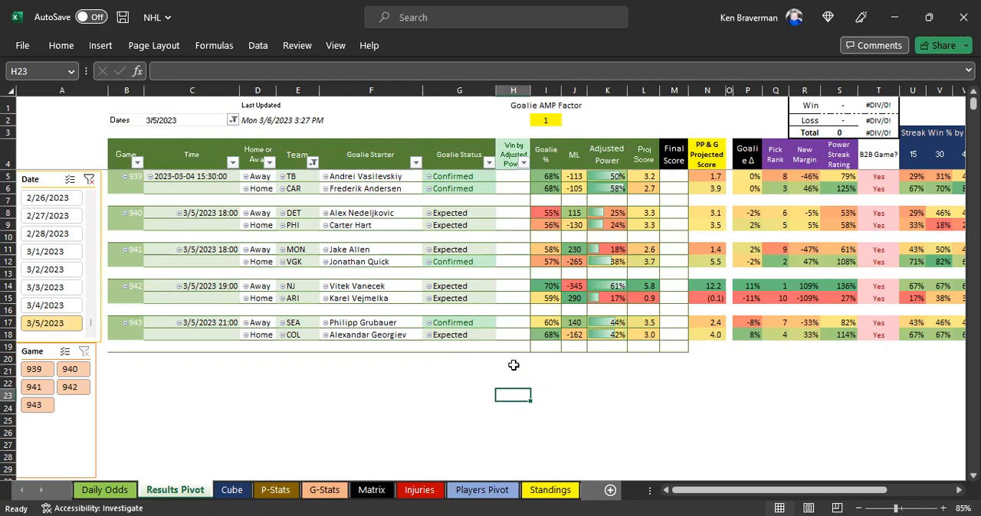
pyautogui.click(453, 374)
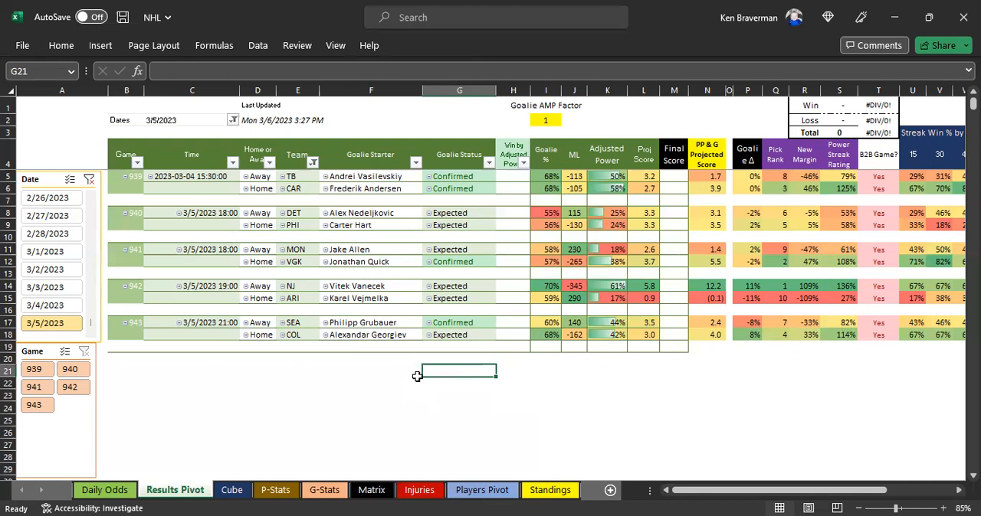
# Step: Look over the G-Stats and Daily Odds sheets of the NHL workbook
pyautogui.click(540, 380)
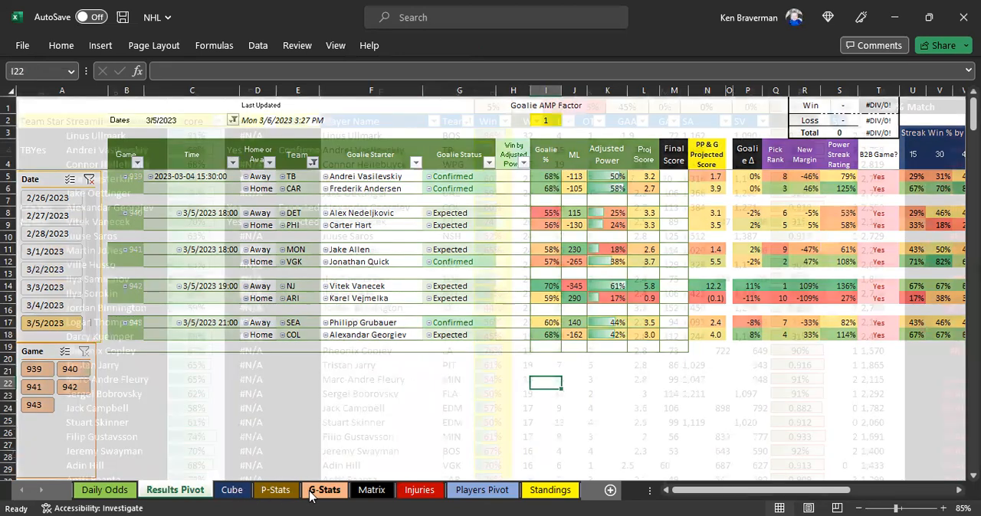
pyautogui.click(311, 494)
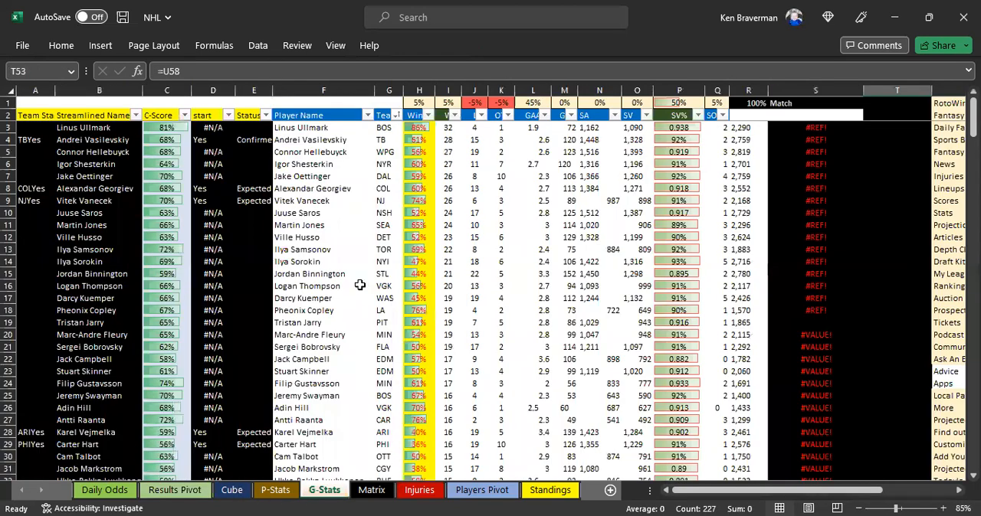
pyautogui.scroll(-1, 333, 288)
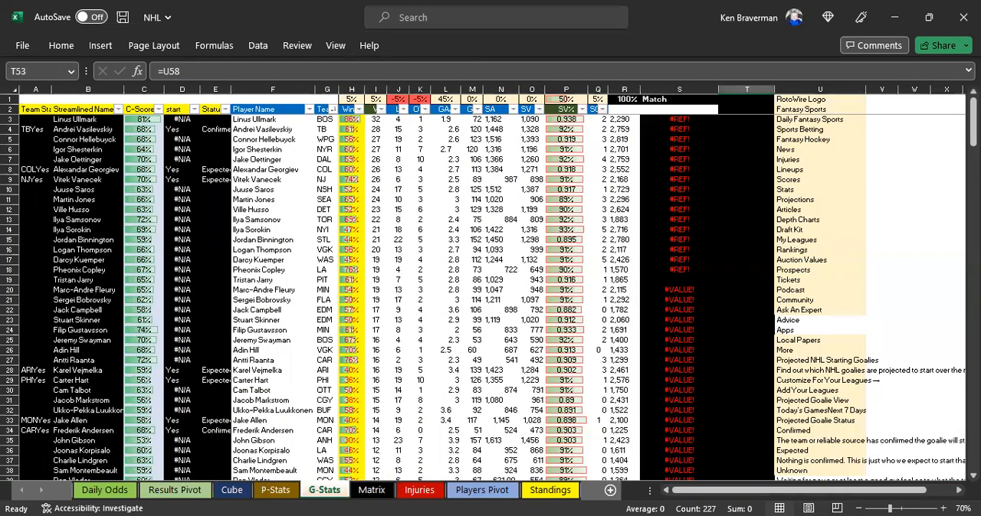
pyautogui.click(108, 491)
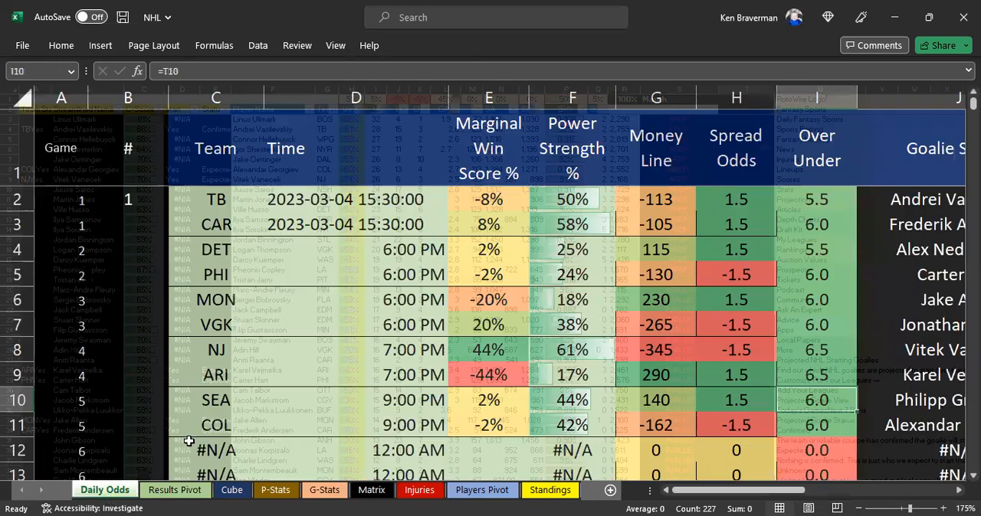
pyautogui.scroll(-4, 253, 322)
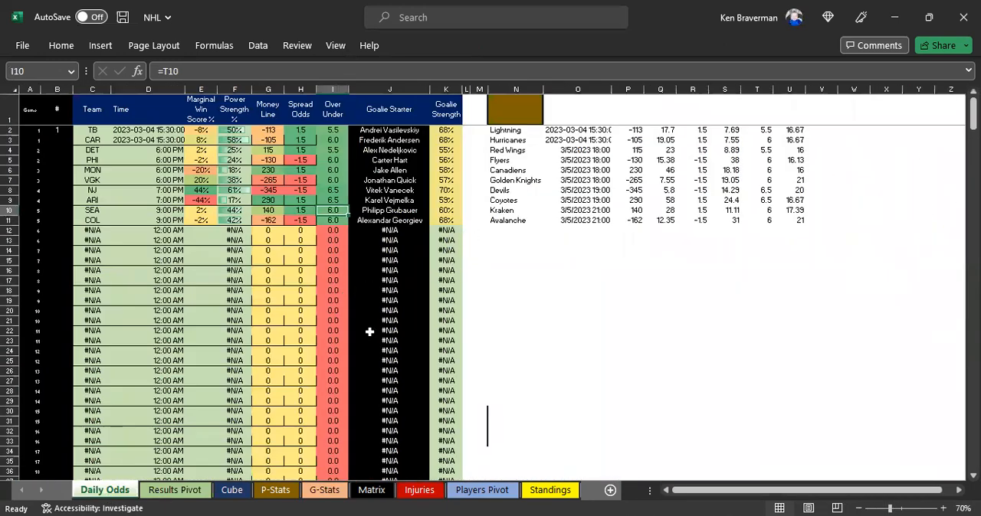
# Step: Review the recent game rows on the Cube sheet and select its columns from Date through Goalie Score Adjustment
pyautogui.click(231, 491)
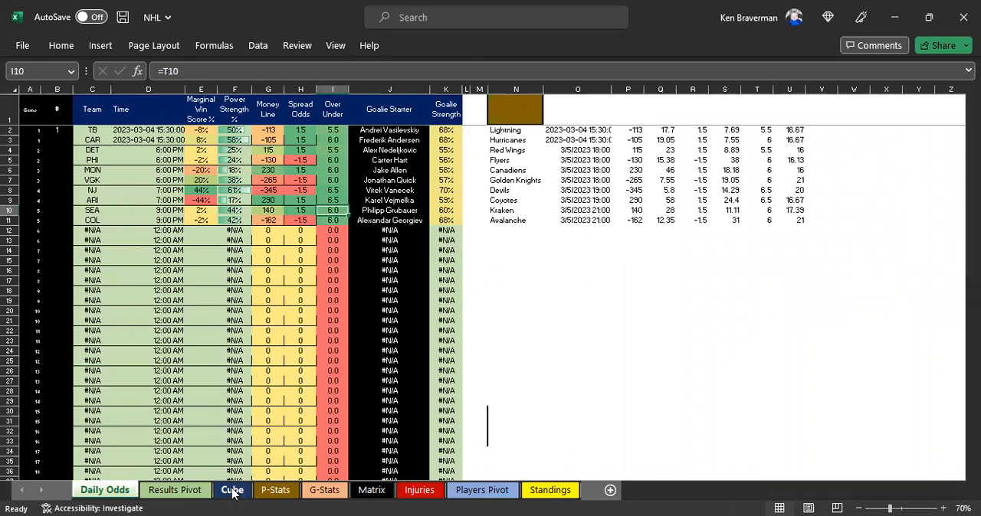
pyautogui.scroll(-3, 462, 280)
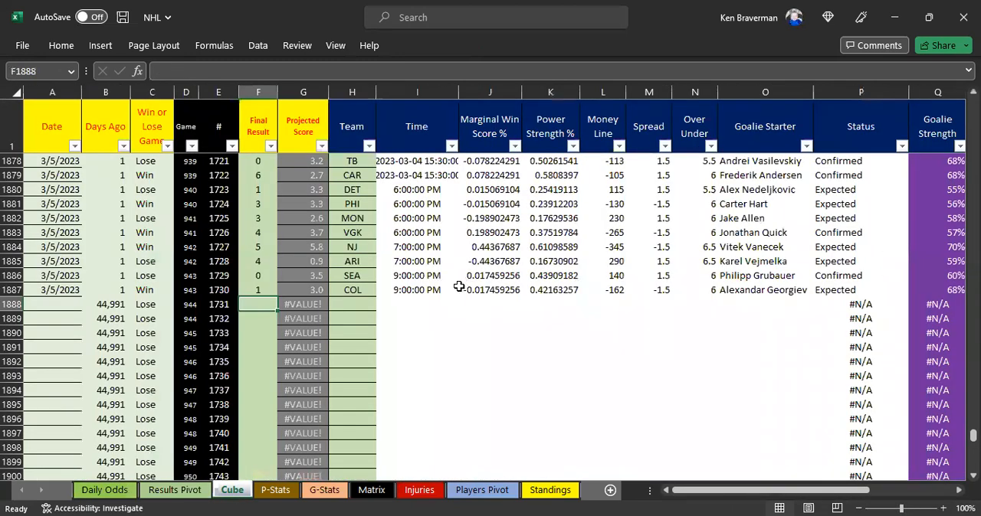
pyautogui.scroll(3, 459, 287)
pyautogui.scroll(-1, 453, 294)
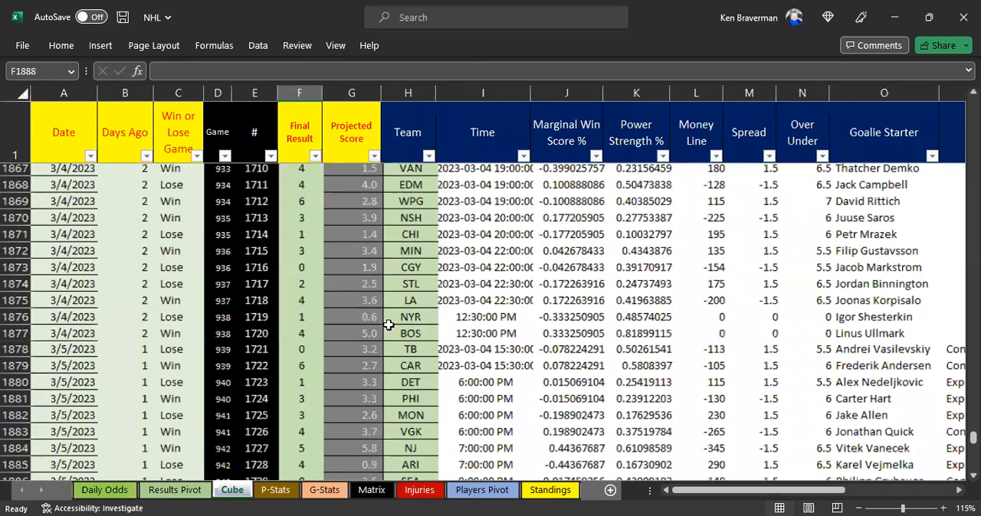
pyautogui.scroll(-1, 387, 325)
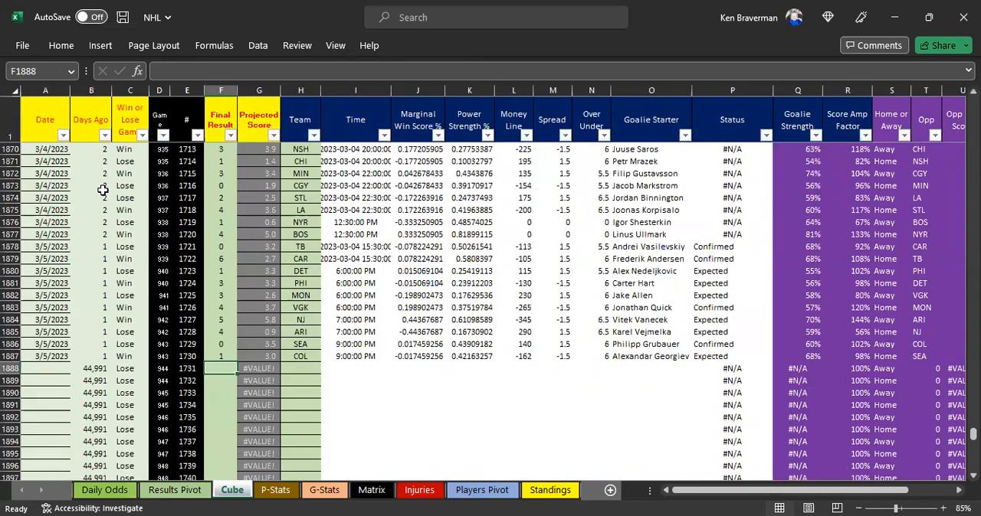
pyautogui.moveTo(33, 90); pyautogui.dragTo(774, 266)
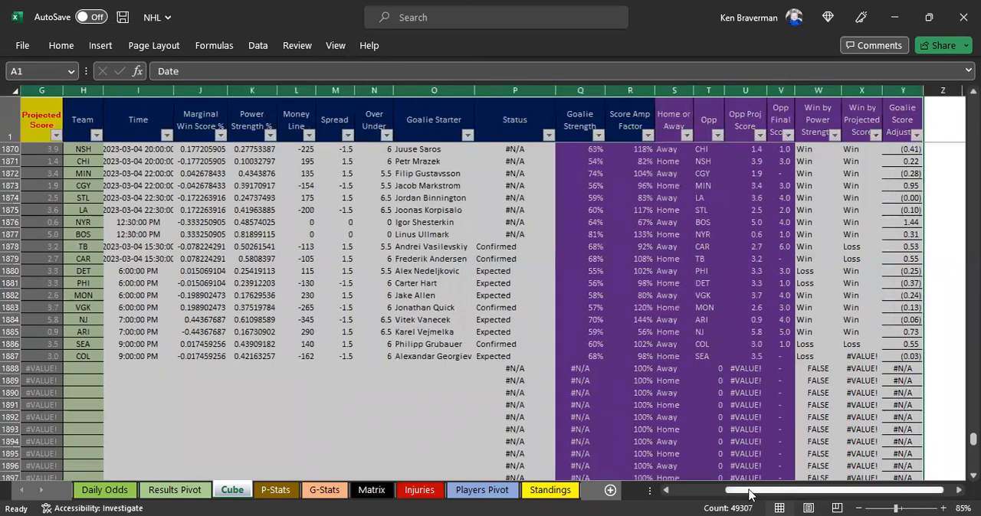
pyautogui.hscroll(-3, 441, 457)
# Step: Refresh the pivot table on the Results Pivot sheet and select columns B through X
pyautogui.click(175, 490)
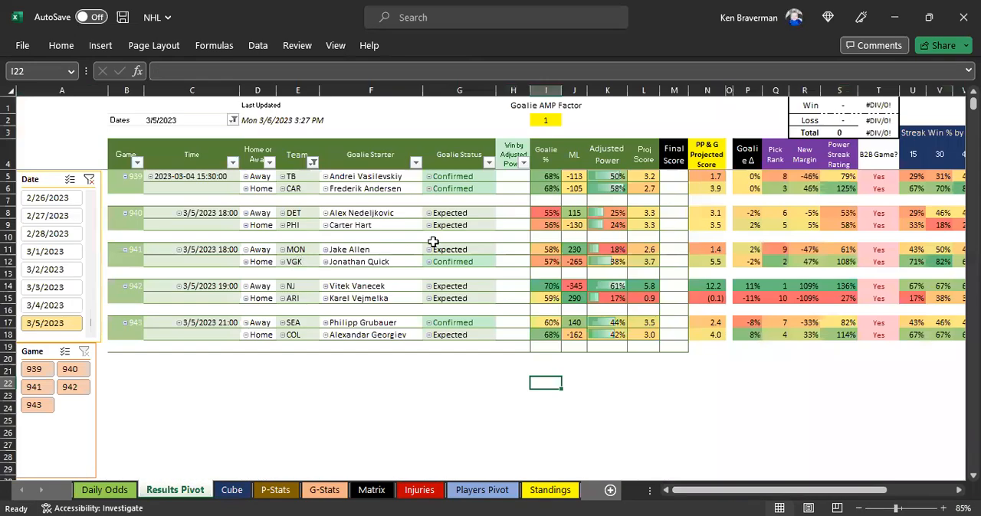
pyautogui.click(232, 490)
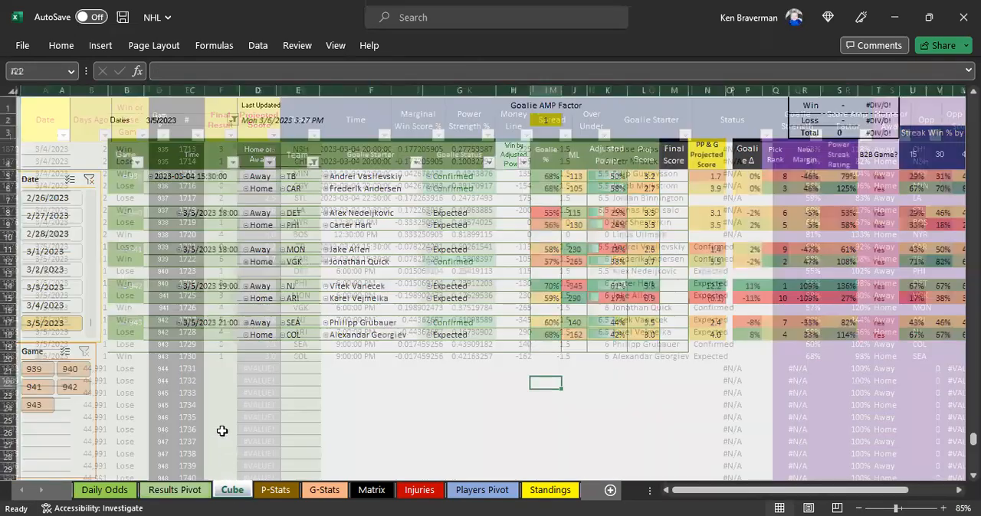
pyautogui.click(175, 490)
pyautogui.rightClick(414, 214)
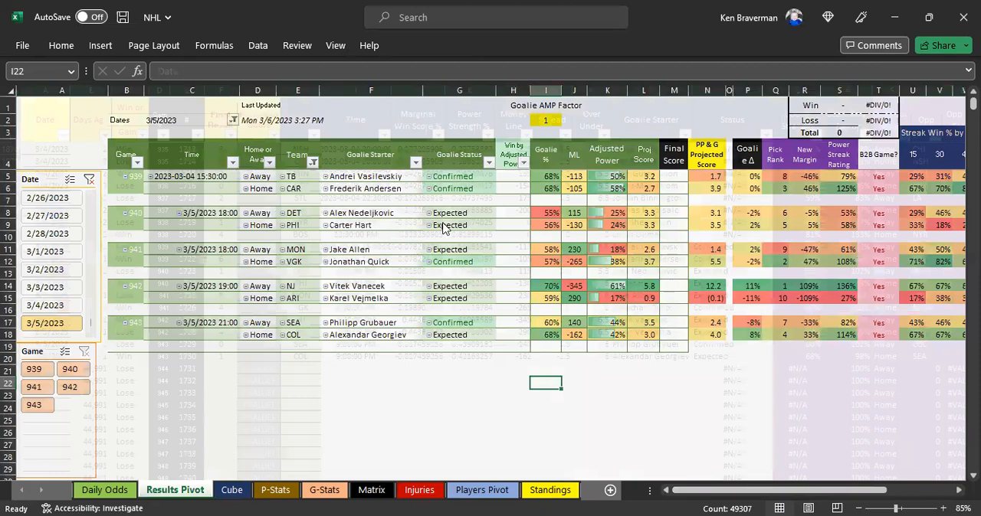
pyautogui.click(457, 246)
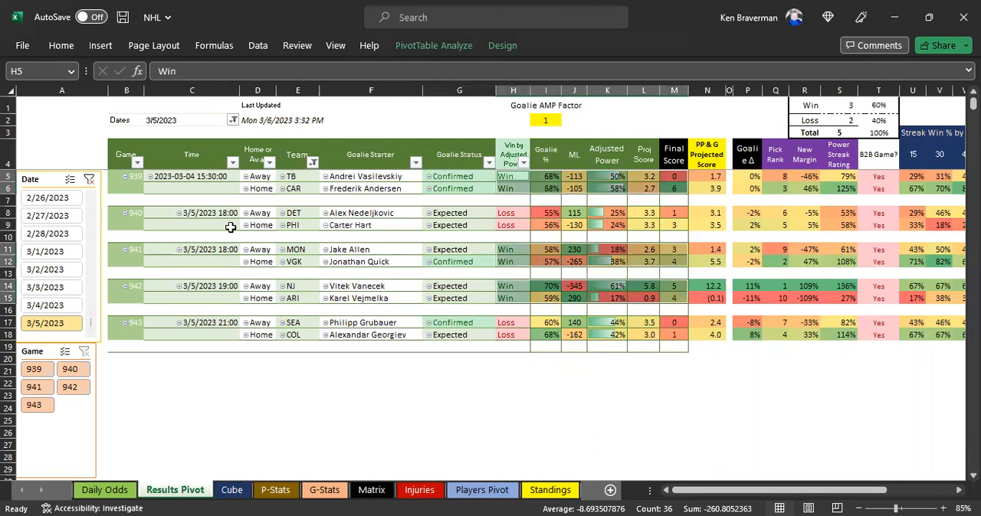
pyautogui.moveTo(126, 91); pyautogui.dragTo(863, 150)
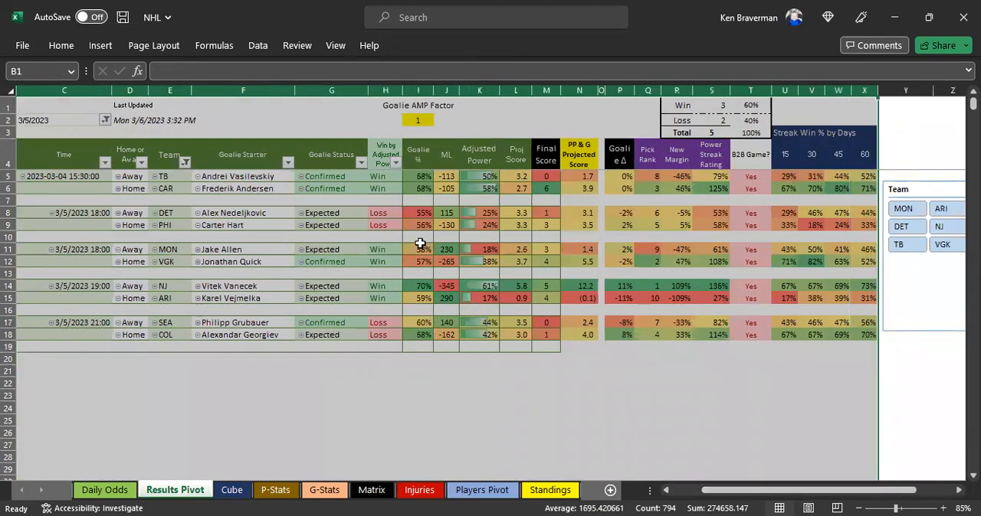
# Step: Inspect the latest game rows on the Cube sheet, including the Team formula in cell H1887
pyautogui.click(233, 490)
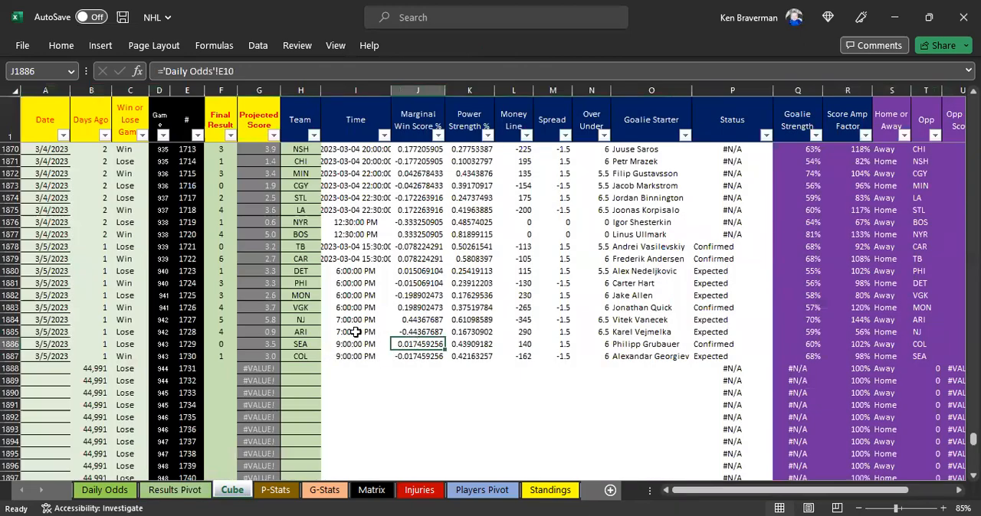
pyautogui.scroll(-1, 393, 269)
pyautogui.scroll(-2, 394, 270)
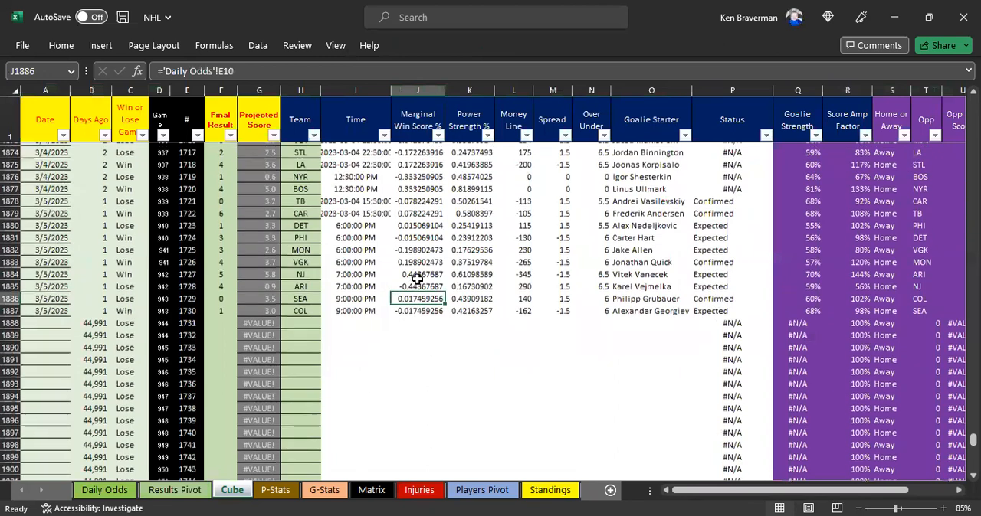
pyautogui.click(300, 321)
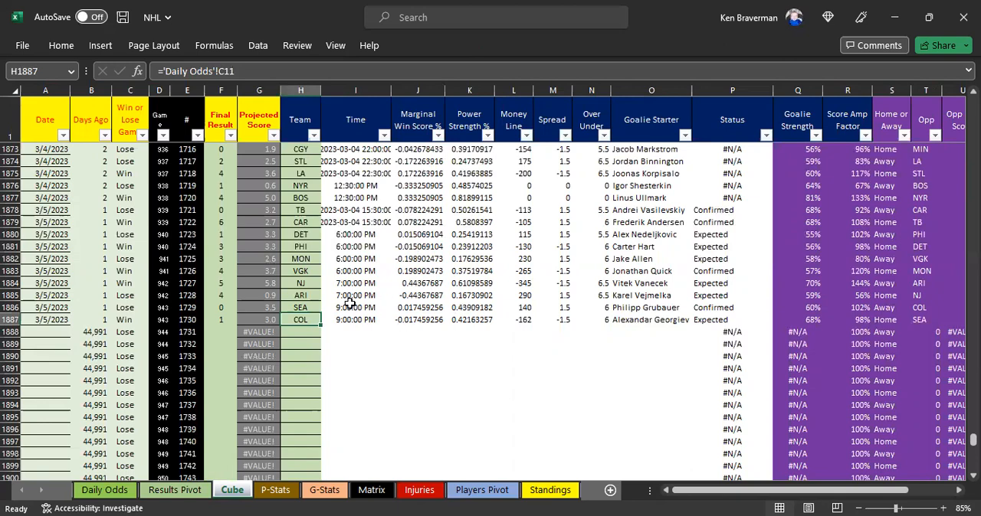
pyautogui.scroll(1, 314, 291)
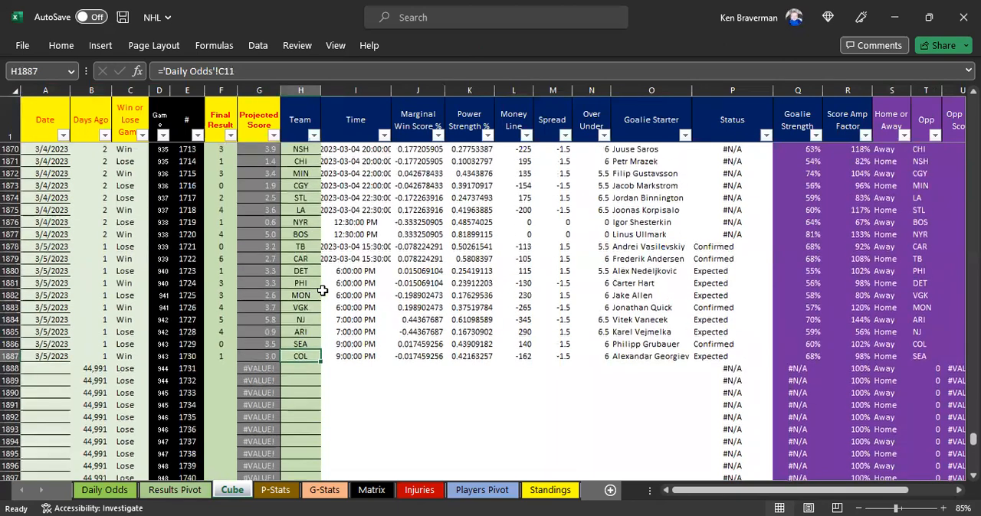
pyautogui.scroll(-1, 421, 292)
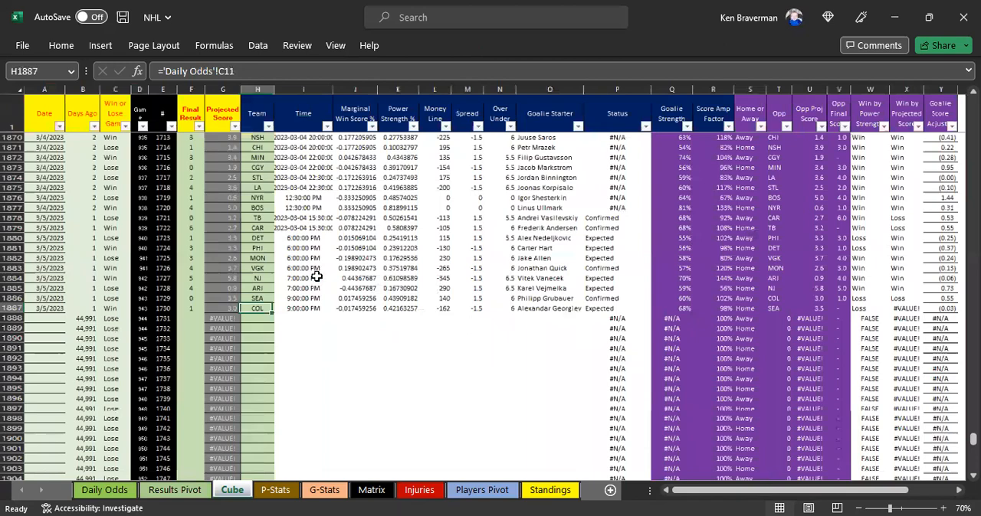
# Step: Highlight the Team through Goalie Starter cells from row 1887 upward, and check the Time formula in cell I1880
pyautogui.moveTo(261, 305); pyautogui.dragTo(547, 307)
pyautogui.click(546, 328)
pyautogui.moveTo(250, 306); pyautogui.dragTo(494, 151)
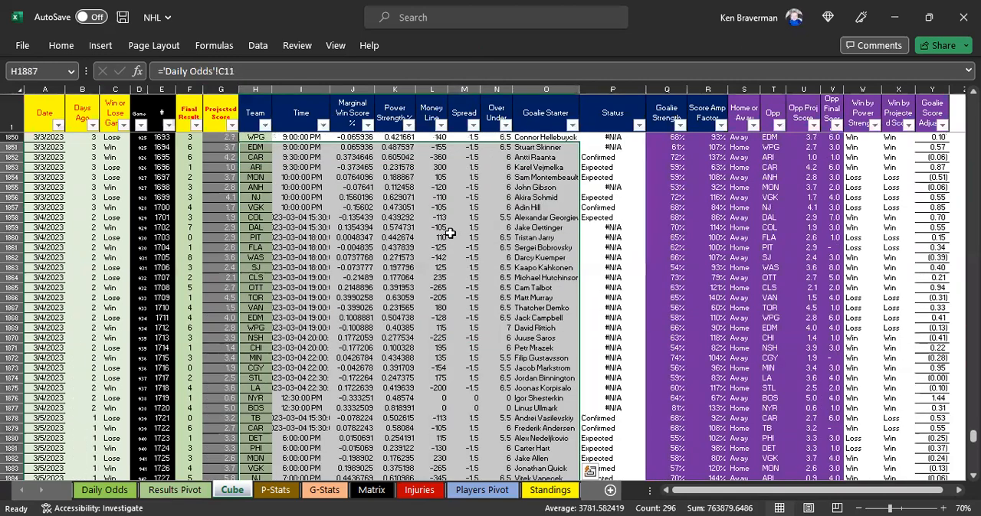
pyautogui.scroll(-1, 447, 231)
pyautogui.scroll(-3, 283, 328)
pyautogui.click(295, 318)
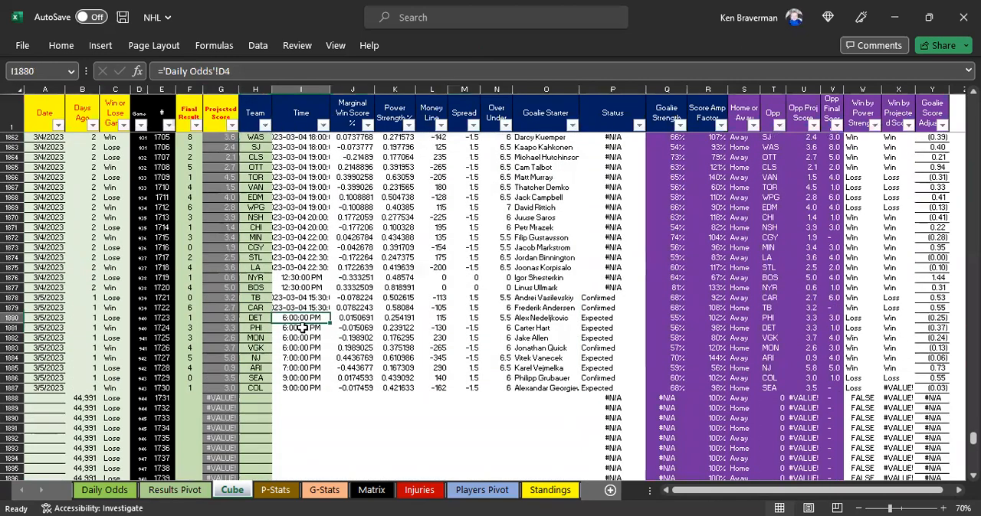
# Step: Start a formula-based conditional formatting rule for cell H1887 using =ISFORMULA(H1887)=FALSE
pyautogui.click(257, 388)
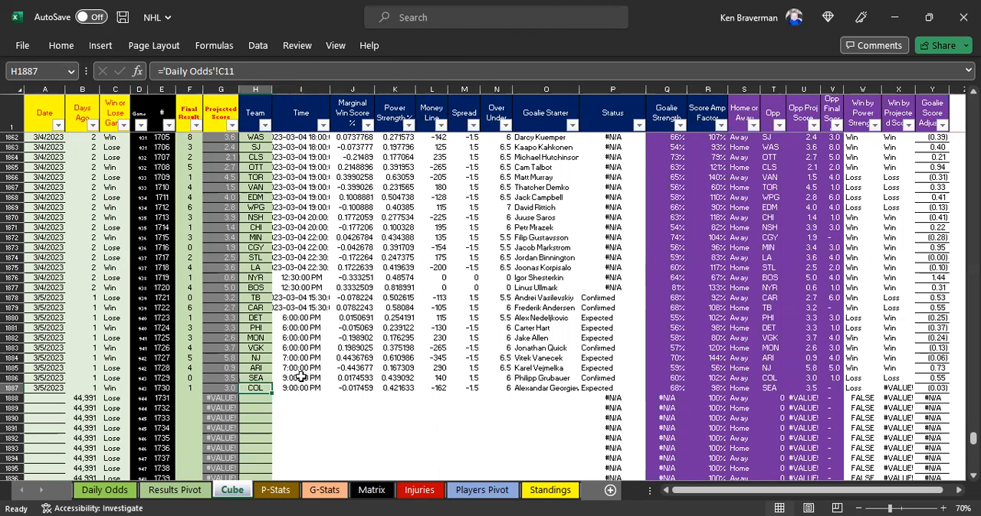
pyautogui.click(61, 46)
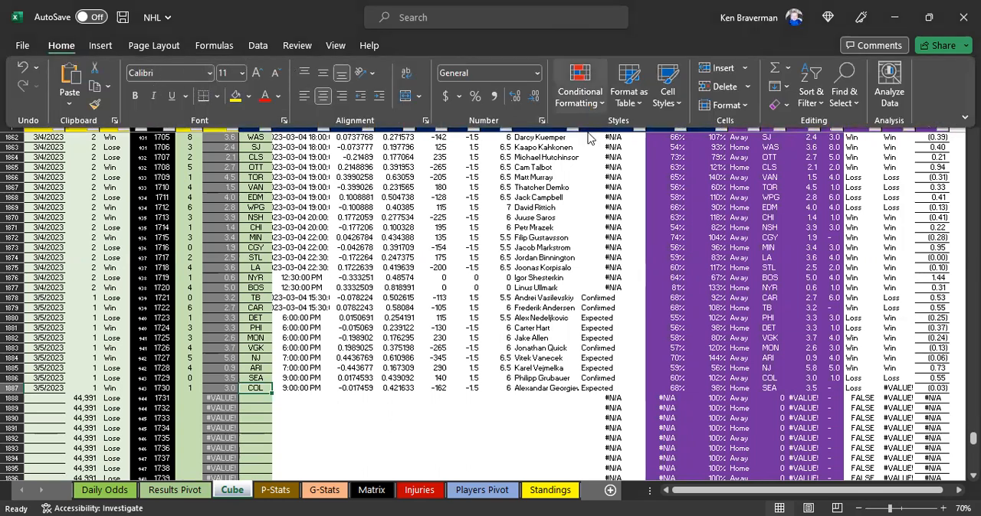
pyautogui.click(580, 94)
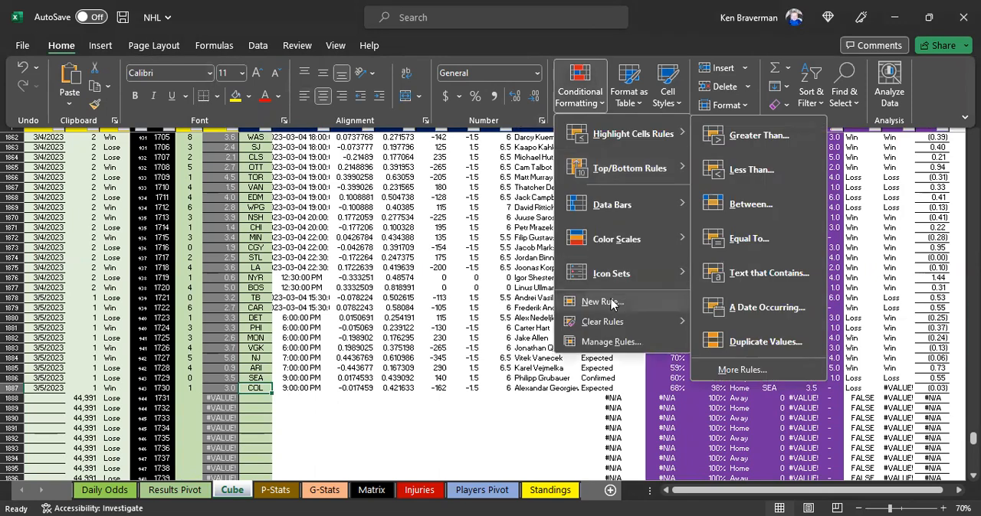
pyautogui.click(601, 303)
pyautogui.click(419, 292)
pyautogui.click(428, 353)
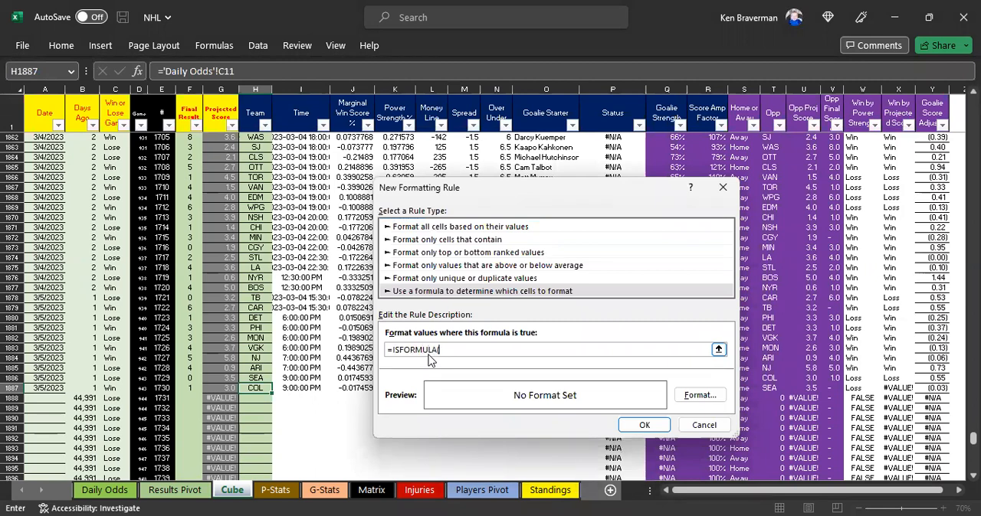
pyautogui.write('=ISFORMULA(H1887)=FALSE')
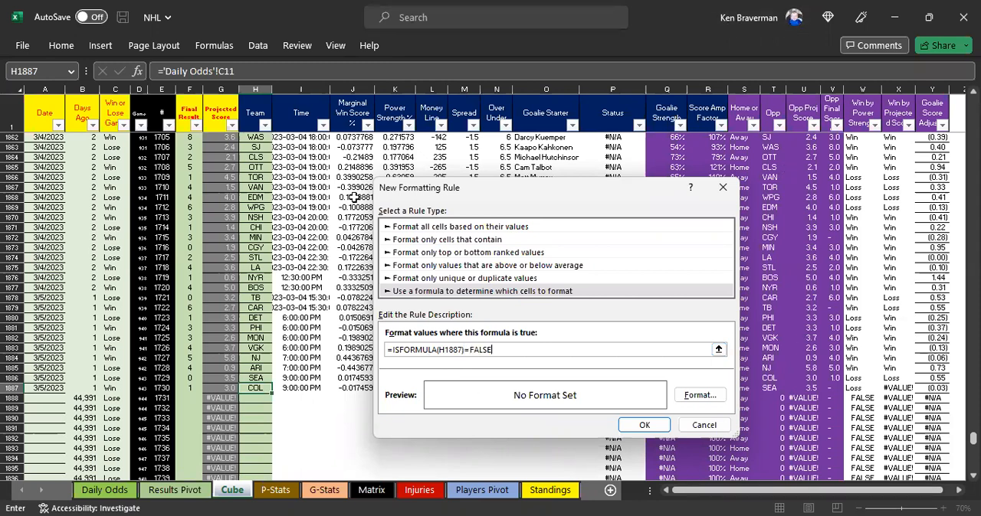
# Step: Give the new rule a yellow fill and black font, and save it
pyautogui.click(711, 402)
pyautogui.click(509, 150)
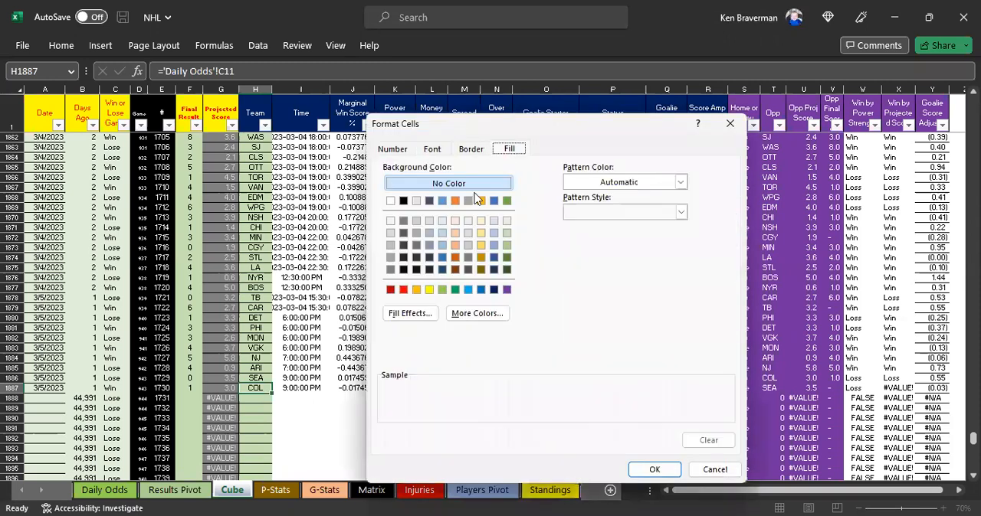
pyautogui.click(430, 290)
pyautogui.click(431, 150)
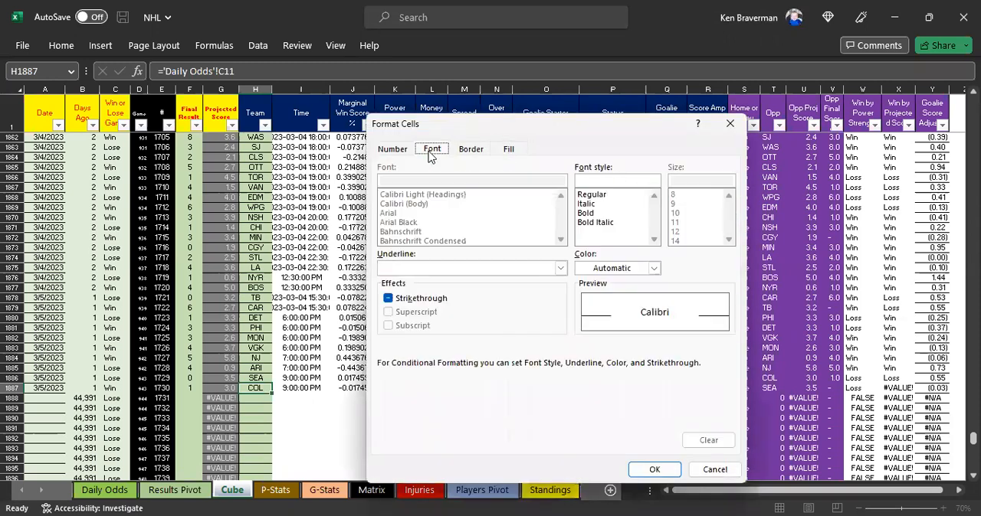
pyautogui.click(652, 268)
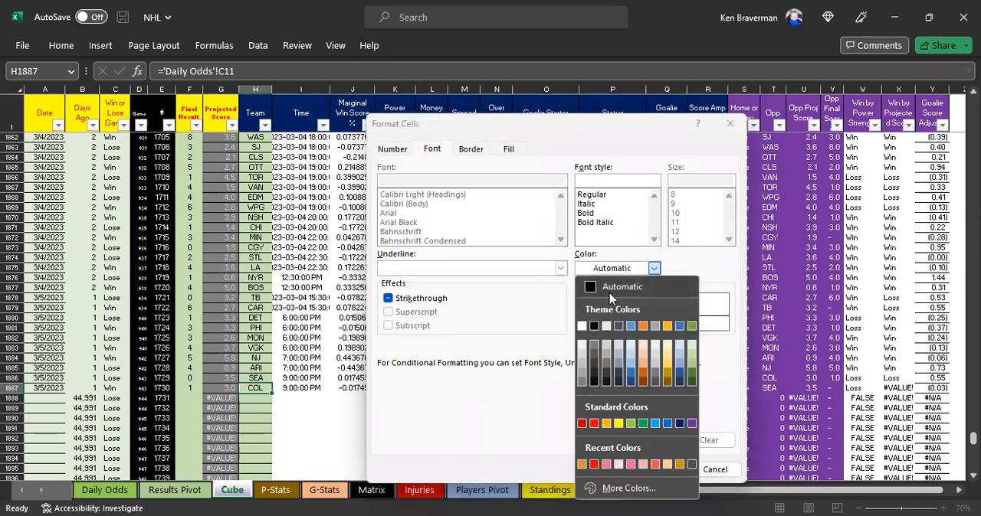
pyautogui.click(644, 267)
pyautogui.click(651, 268)
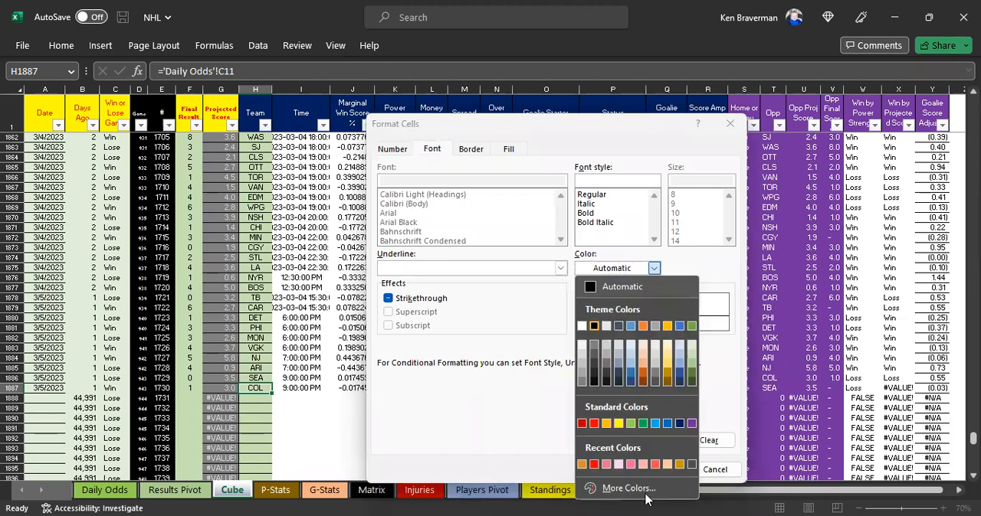
pyautogui.click(660, 470)
pyautogui.click(658, 469)
pyautogui.click(636, 453)
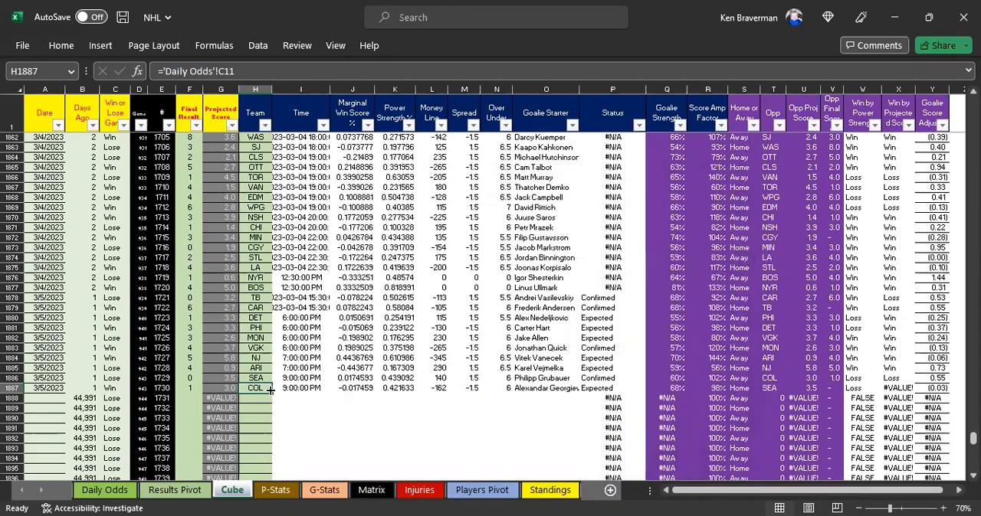
# Step: Reselect the ISFORMULA rule's applied range as the Team through Goalie Starter cells from row 1887 up to row 711
pyautogui.click(61, 46)
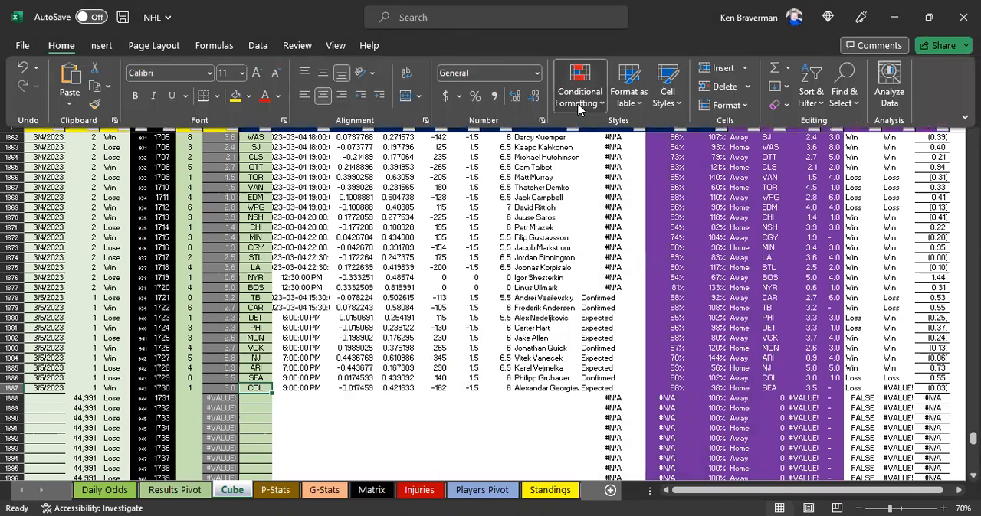
pyautogui.click(580, 91)
pyautogui.click(587, 342)
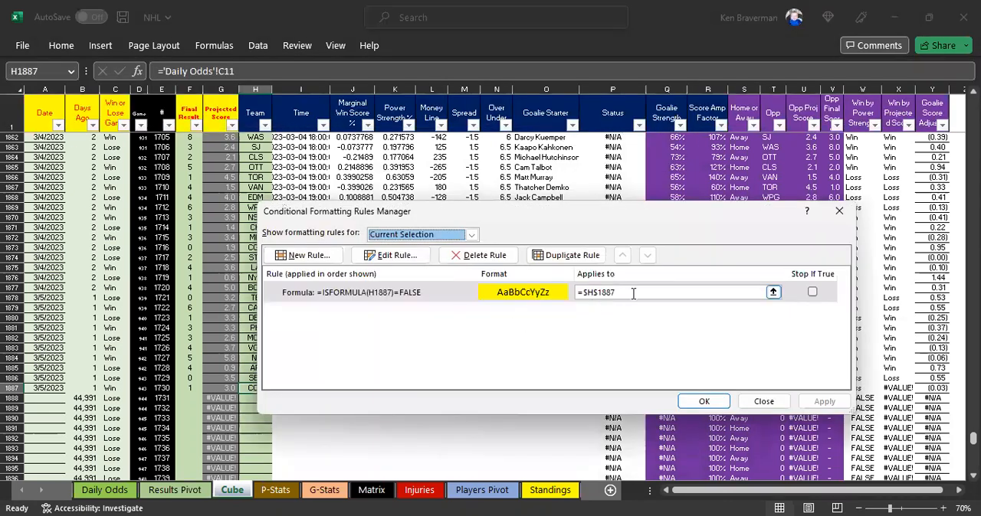
pyautogui.click(772, 293)
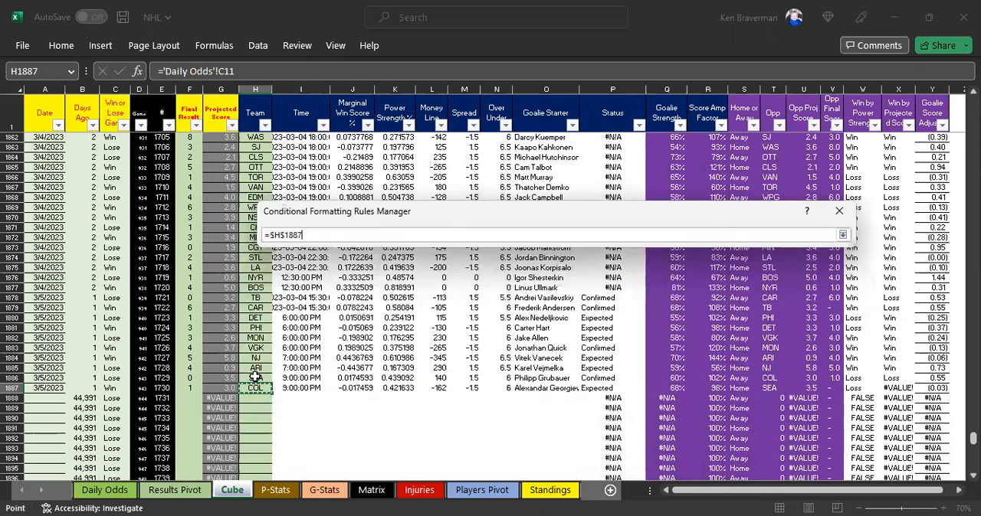
pyautogui.moveTo(534, 165)
pyautogui.mouseDown()
pyautogui.moveTo(520, 6)
pyautogui.moveTo(519, 170)
pyautogui.mouseUp()
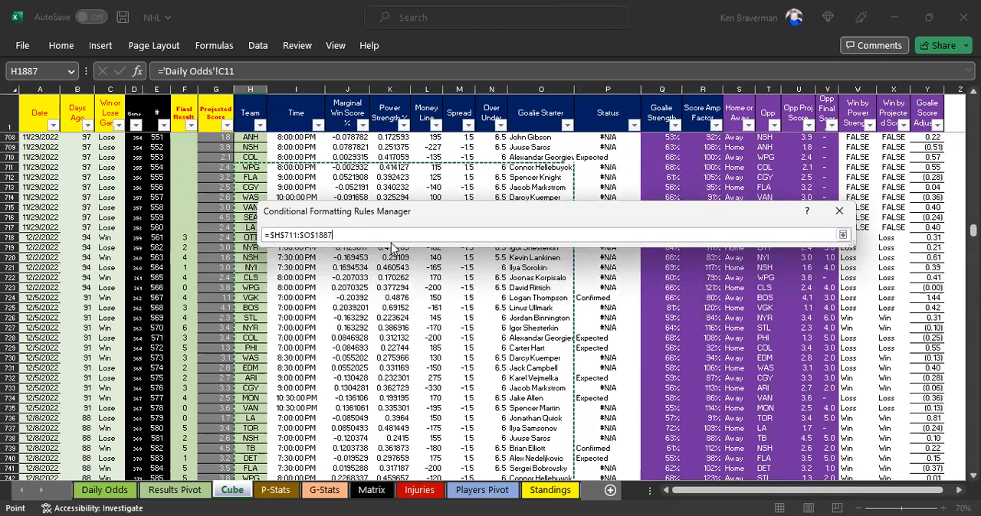
# Step: Change the rule's applied range to =$H$2:$O$1887, then apply it and close the rules manager
pyautogui.click(296, 234)
pyautogui.press('BackSpace')
pyautogui.press('BackSpace')
pyautogui.press('BackSpace')
pyautogui.write('2')
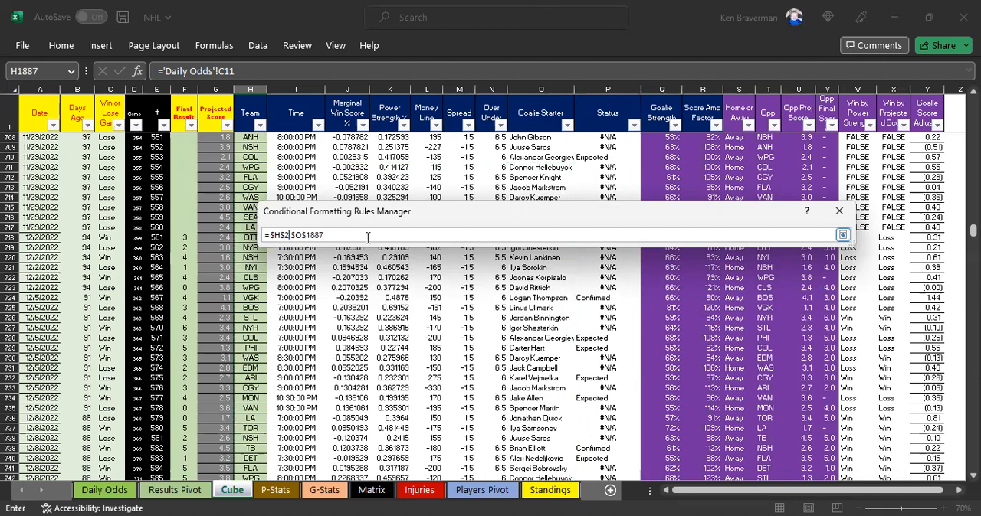
pyautogui.click(843, 236)
pyautogui.click(814, 402)
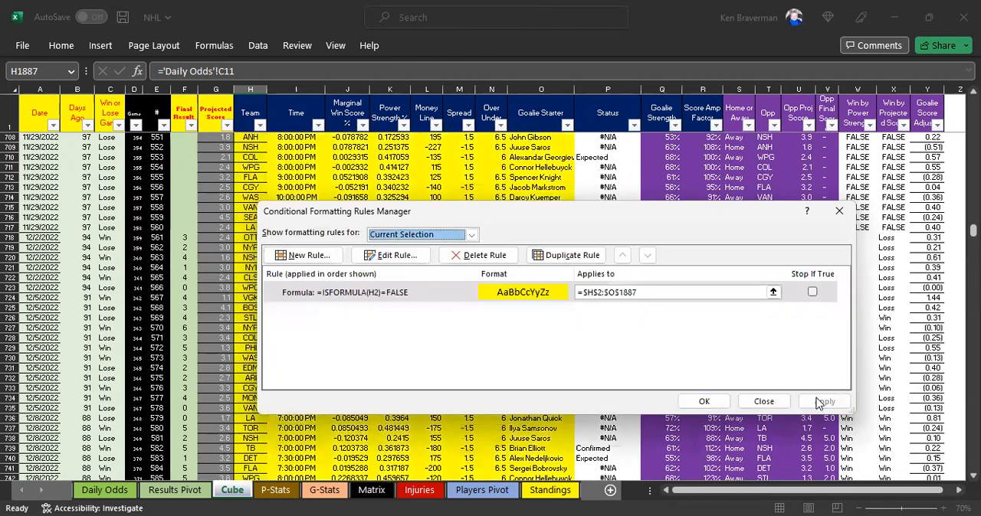
pyautogui.click(703, 403)
# Step: Fill the Team through Goalie Starter formulas from row 1887 down to row 2033
pyautogui.click(261, 347)
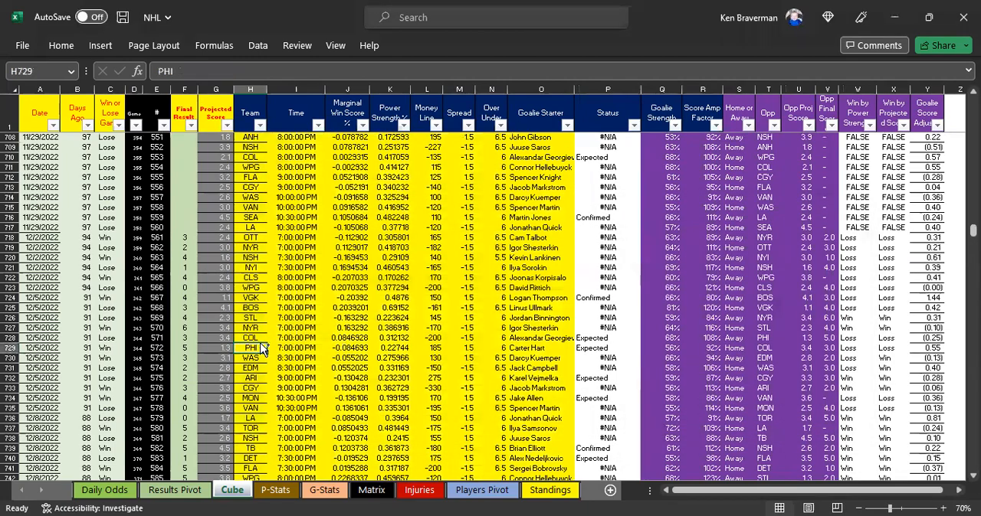
pyautogui.hotkey('ctrl', 'Down')
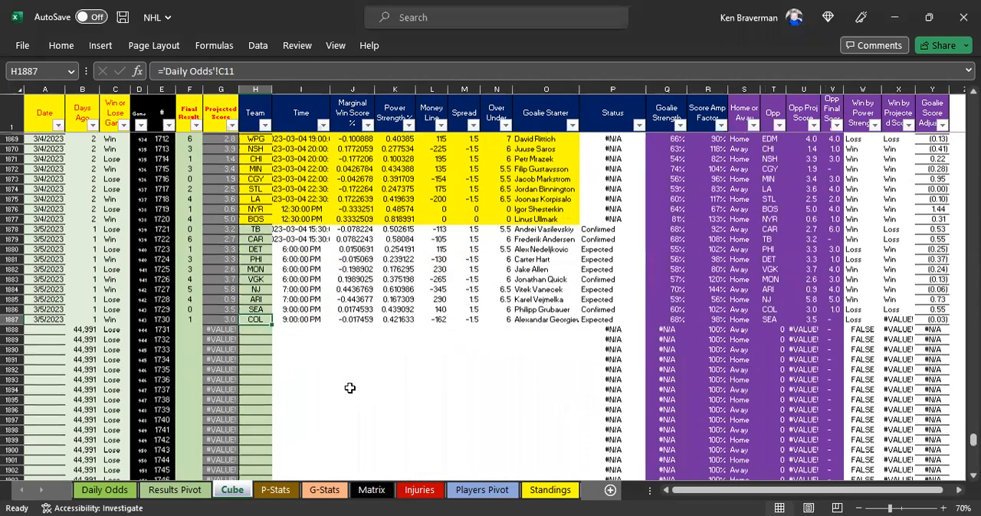
pyautogui.scroll(1, 349, 388)
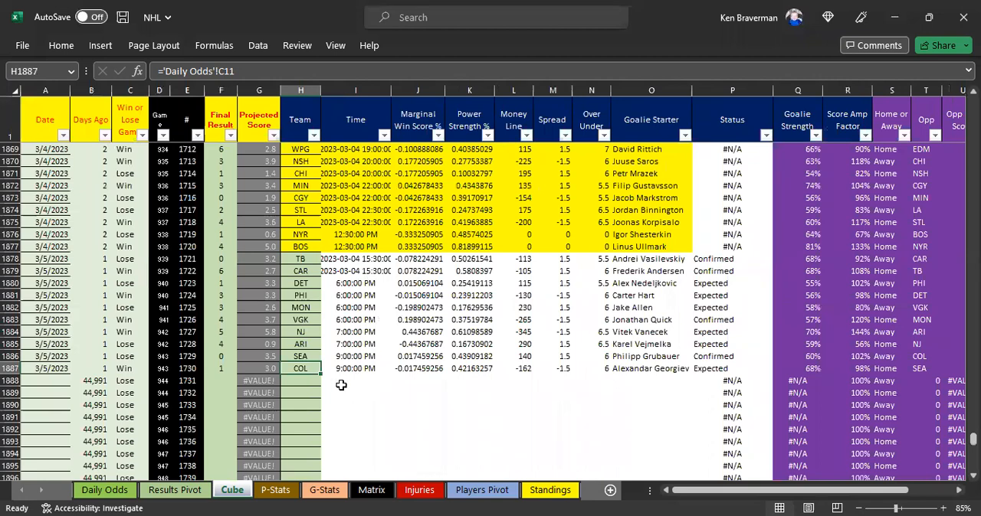
pyautogui.scroll(-1, 412, 288)
pyautogui.moveTo(298, 329); pyautogui.dragTo(678, 462)
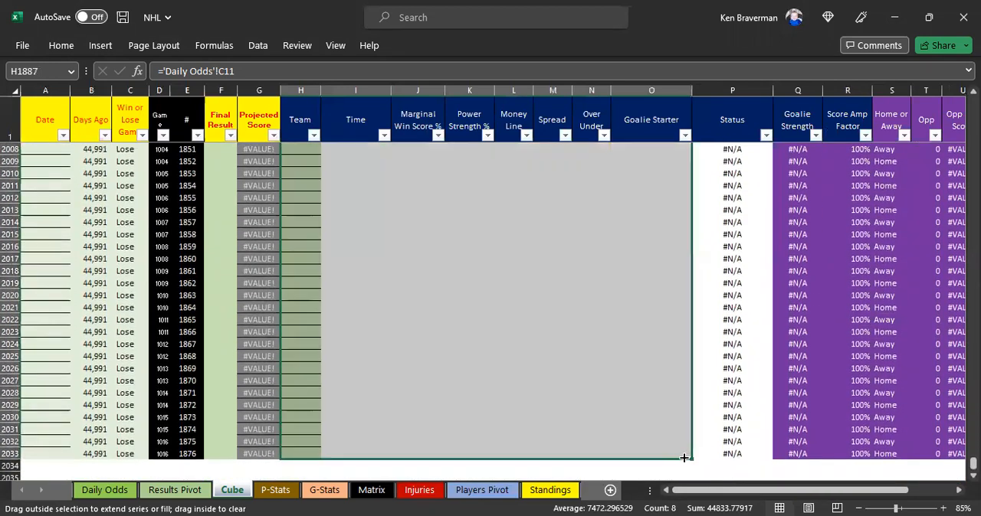
# Step: Review the filled rows, and compare the contents of highlighted cell J1875 with those of unhighlighted cell I1881
pyautogui.scroll(3, 419, 359)
pyautogui.scroll(16, 420, 360)
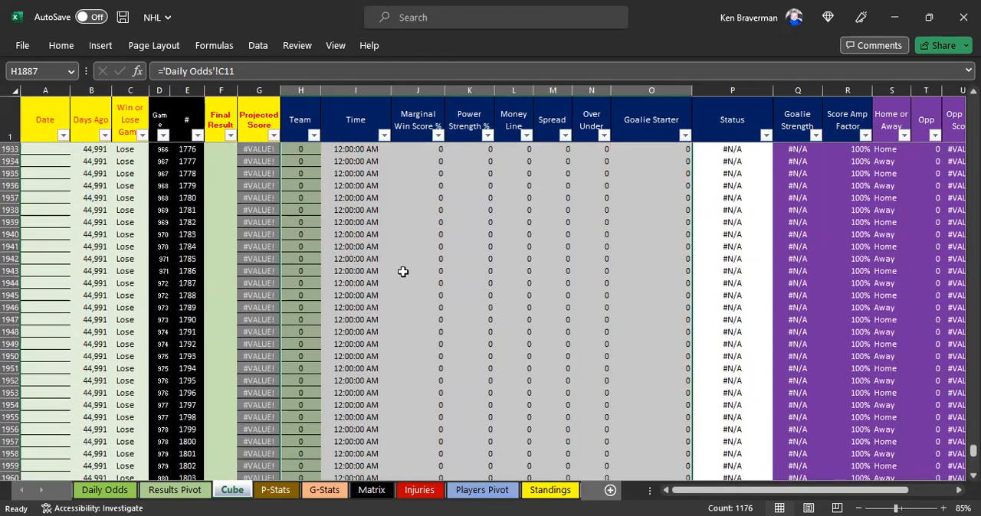
pyautogui.scroll(20, 401, 273)
pyautogui.scroll(4, 400, 276)
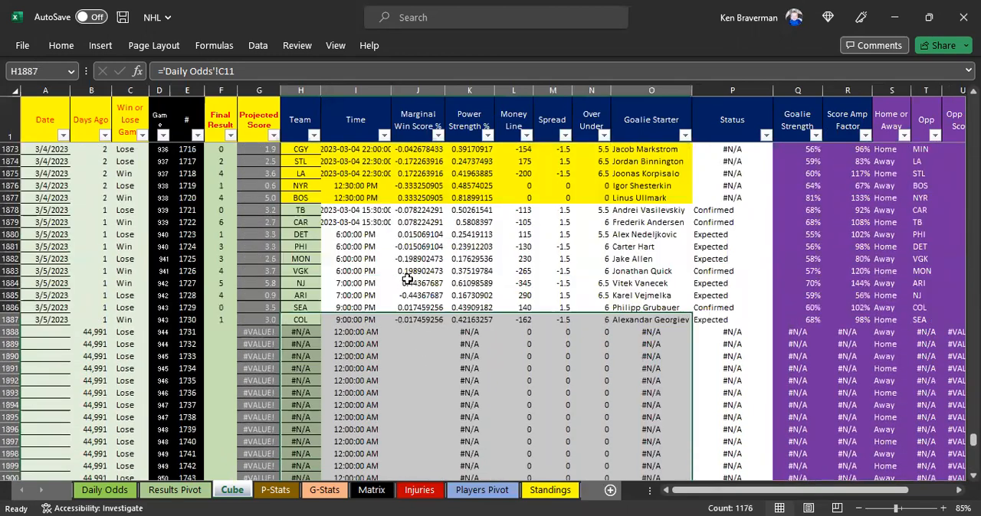
pyautogui.click(432, 247)
pyautogui.scroll(2, 339, 280)
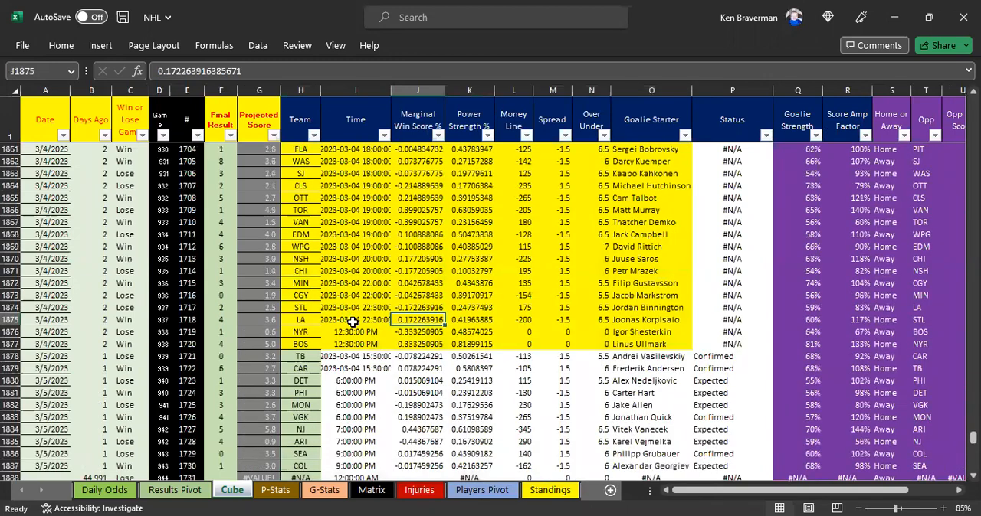
pyautogui.click(355, 393)
pyautogui.scroll(-4, 376, 345)
pyautogui.scroll(-2, 380, 343)
pyautogui.scroll(2, 347, 291)
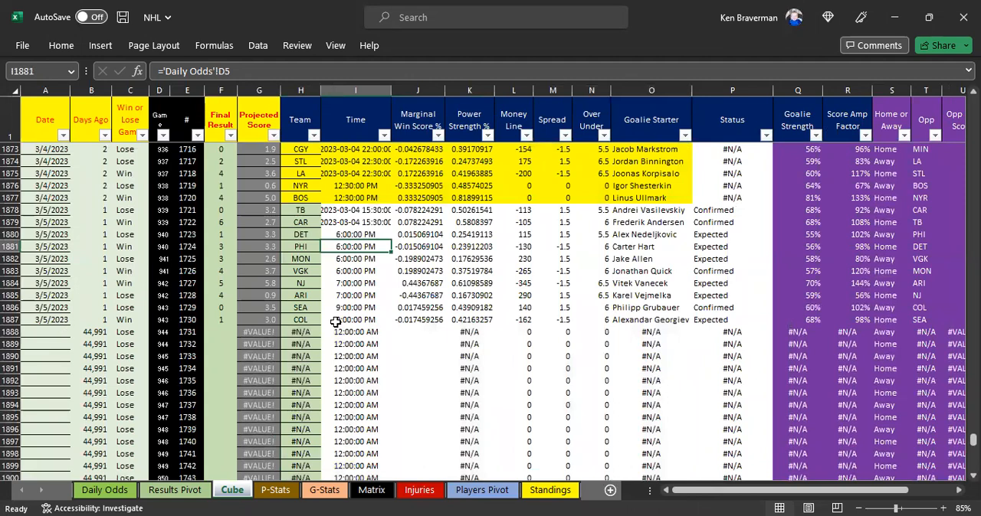
# Step: Extend the Date column from A1887 into A1888 with the date 3/6/2023
pyautogui.click(48, 318)
pyautogui.moveTo(69, 323); pyautogui.dragTo(55, 332)
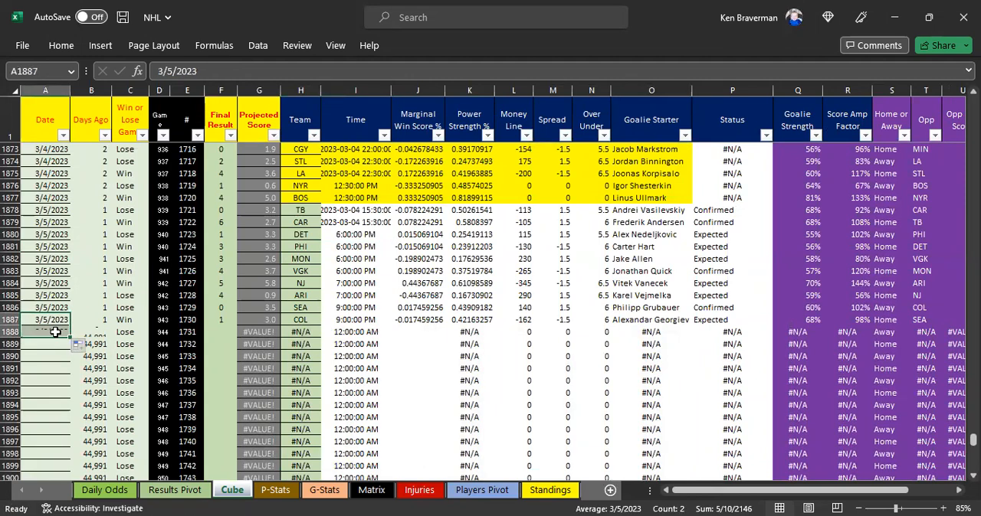
pyautogui.click(56, 332)
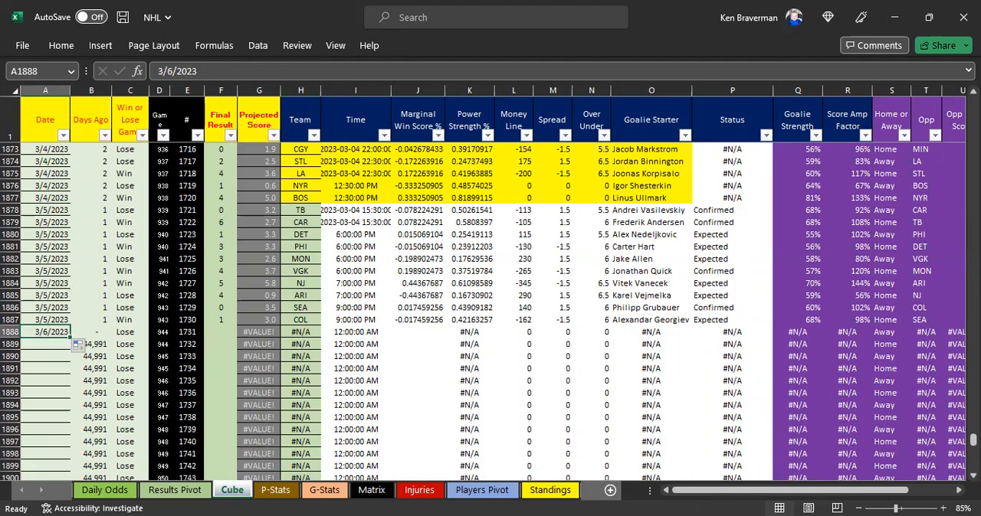
pyautogui.click(401, 346)
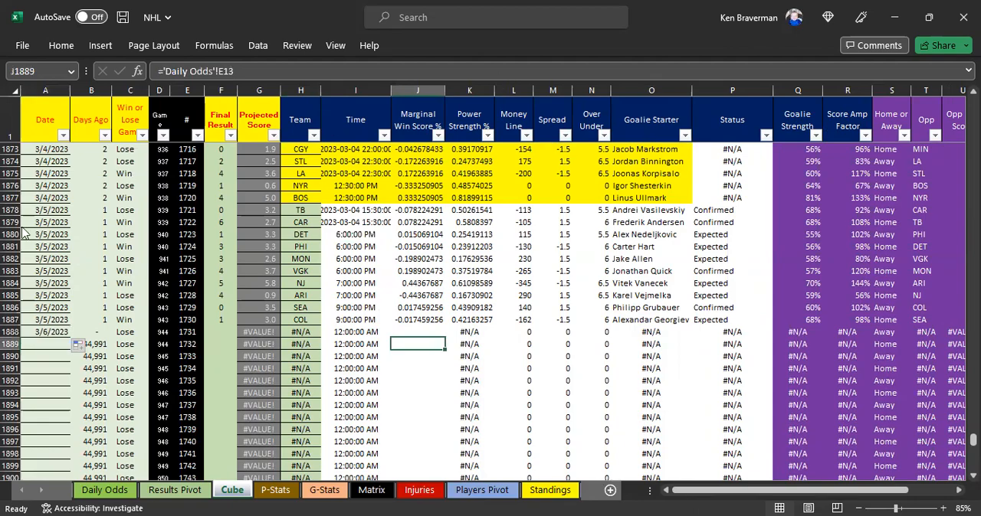
# Step: Switch to the RotoWire NHL betting page in the browser and locate the Excel export for the NHL odds table
pyautogui.hotkey('alt', 'Tab')
pyautogui.click(249, 120)
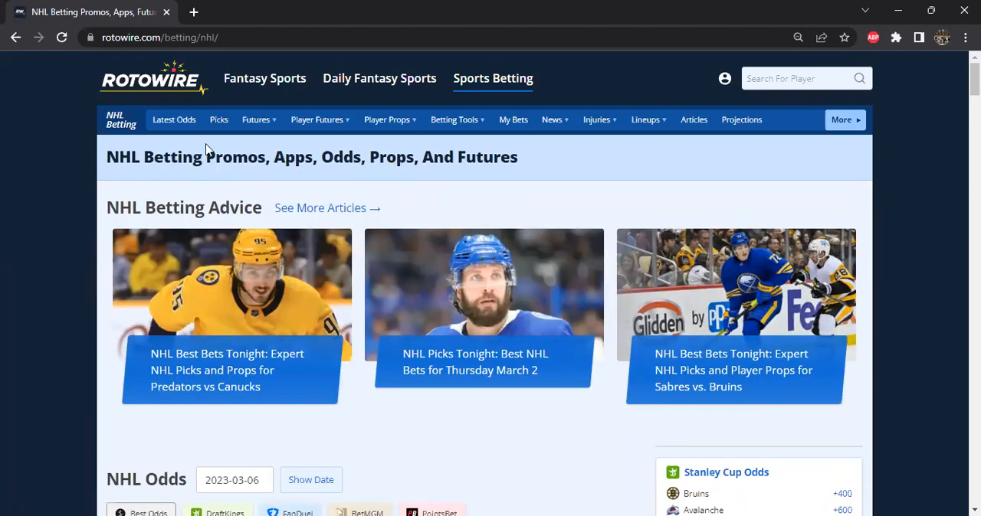
pyautogui.scroll(-7, 276, 210)
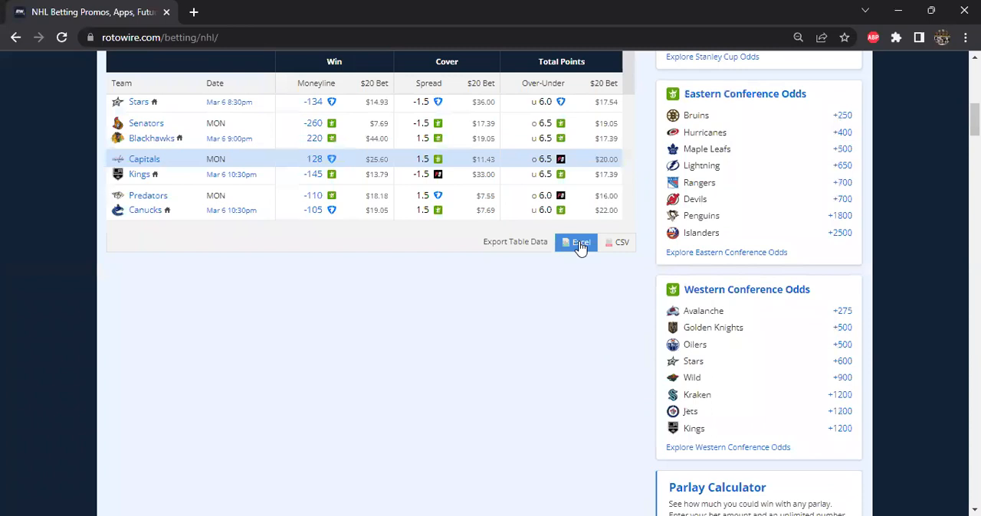
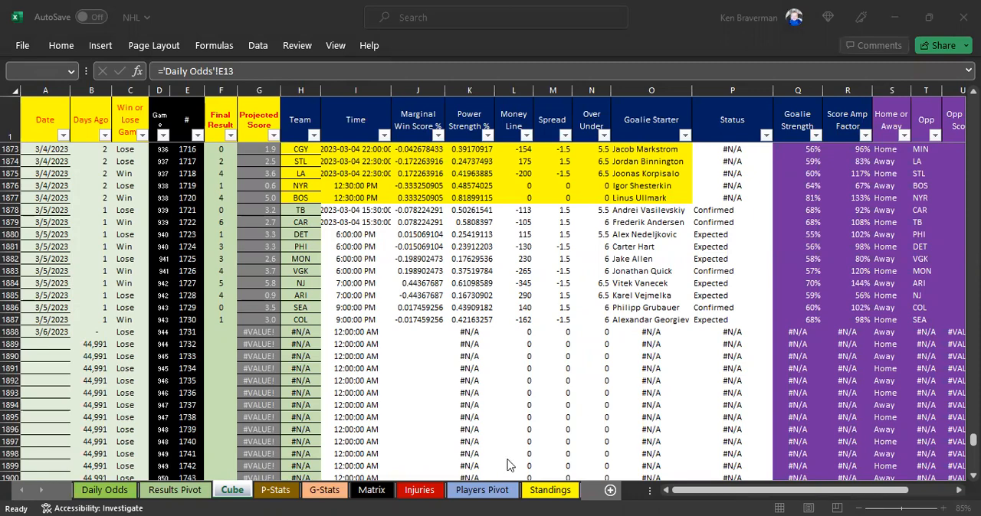
# Step: Paste the copied 3/6/2023 NHL odds into the Daily Odds sheet from cell N12, directly below the Avalanche row
pyautogui.click(105, 489)
pyautogui.click(507, 230)
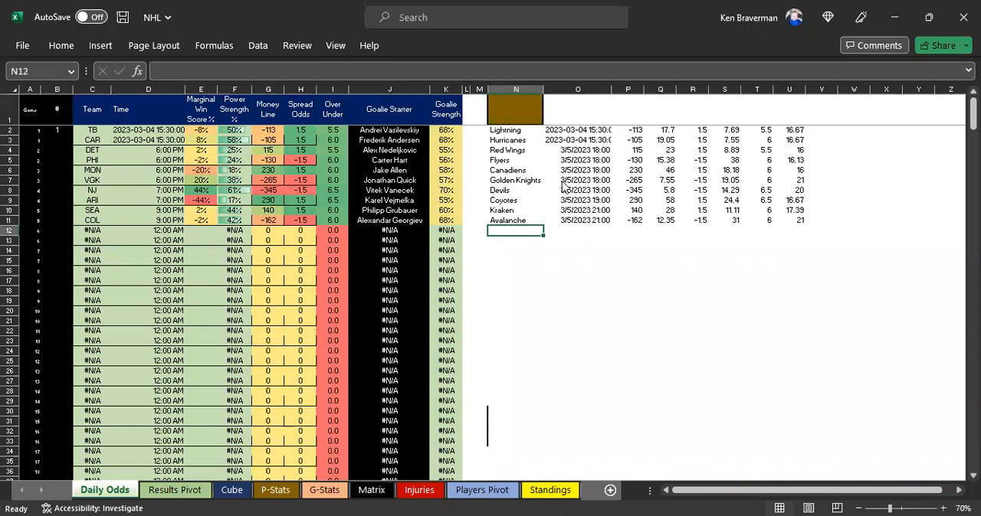
pyautogui.write('Oilers\t3/6/2023 19:30\t-155\t12.9\t-1.5\t30\t7\t16 Sabres\t3/6/2023 19:30\t136\t27.2\t1.5\t11.63\t7\t21 Sharks\t3/6/2023 19:30\t180\t36\t1.5\t14.81\t6\t16.67 Jets\t3/6/2023 19:30\t-205\t9.76\t-1.5\t24\t6\t22 Flames\t3/6/2023 20:30\t120\t24\t1.5\t9.76\t6\t20 Stars\t3/6/2023 20:30\t-134\t14.93\t-1.5\t36\t6\t17.54 Senators\t3/6/2023 21:00\t-260\t7.69\t-1.5\t17.39\t6.5\t19.05 Blackhawks\t3/6/2023 21:00\t220\t44\t1.5\t19.05\t6.5\t17.39 Capitals\t3/6/2023 22:30\t128\t25.6\t1.5\t11.43\t6.5\t20 Kings\t3/6/2023 22:30\t-145\t13.79\t-1.5\t33\t6.5\t17.39 Predators\t3/6/2023 22:30\t-110\t18.18\t1.5\t7.55\t6\t16 Canucks\t3/6/2023 22:30\t-105\t19.05\t1.5\t7.69\t6\t22')
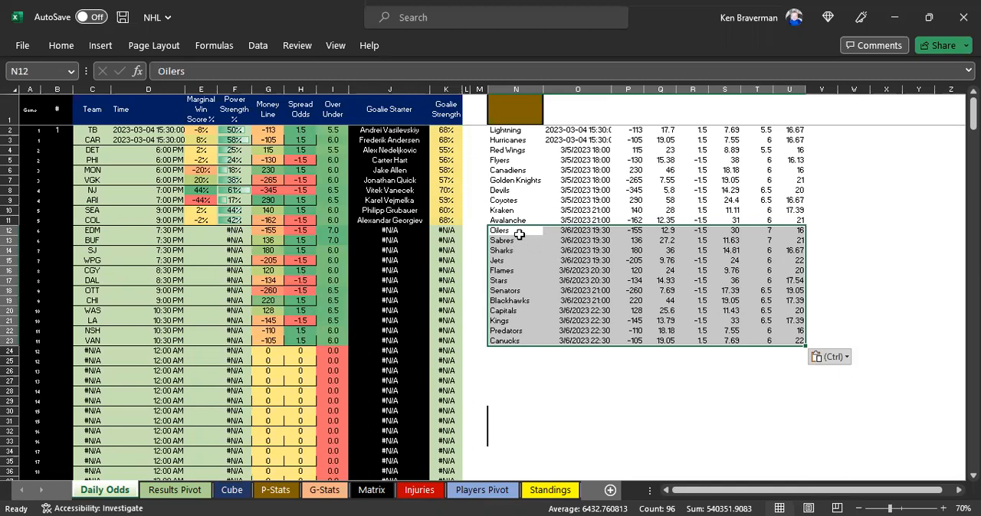
pyautogui.moveTo(518, 231); pyautogui.dragTo(746, 350)
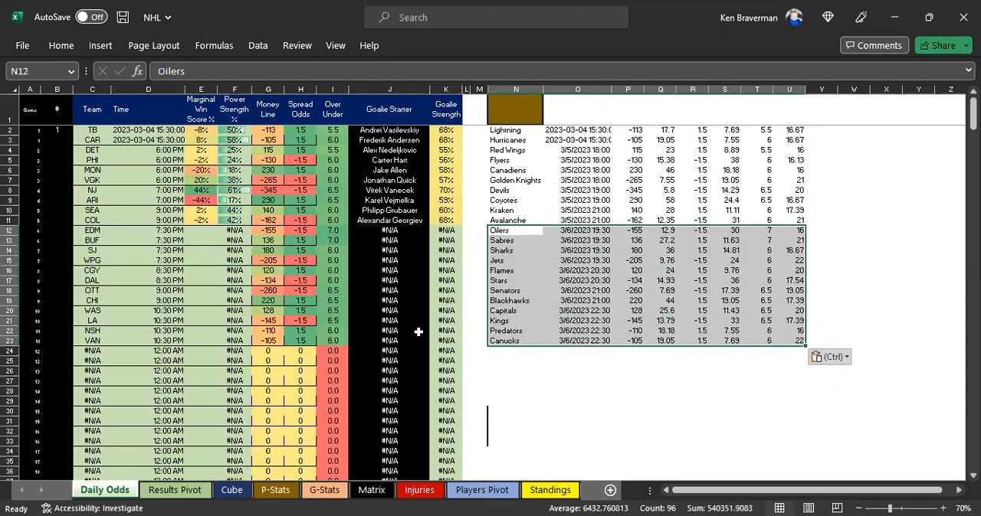
# Step: Review the new game rows on the Cube sheet and fill the date 3/6/2023 from A1888 down to A1899
pyautogui.click(232, 491)
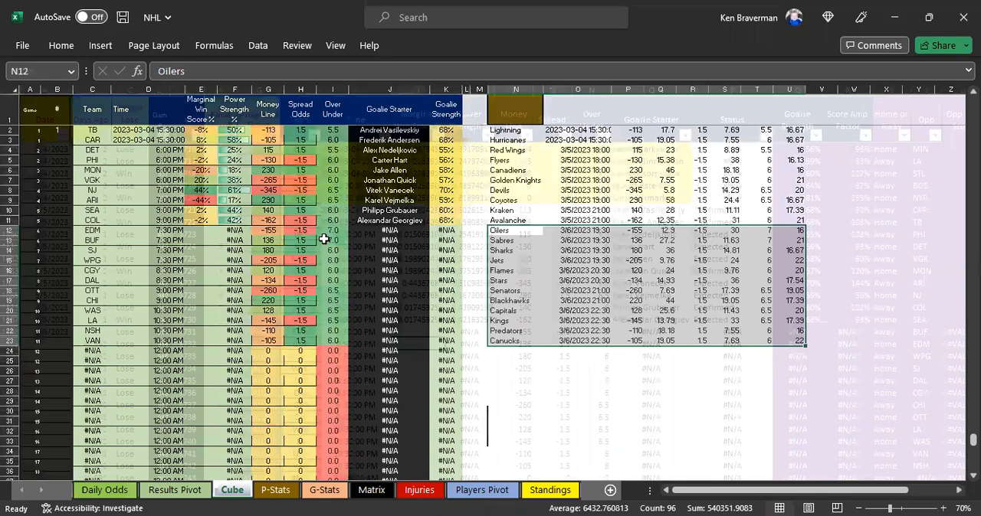
pyautogui.scroll(-3, 346, 255)
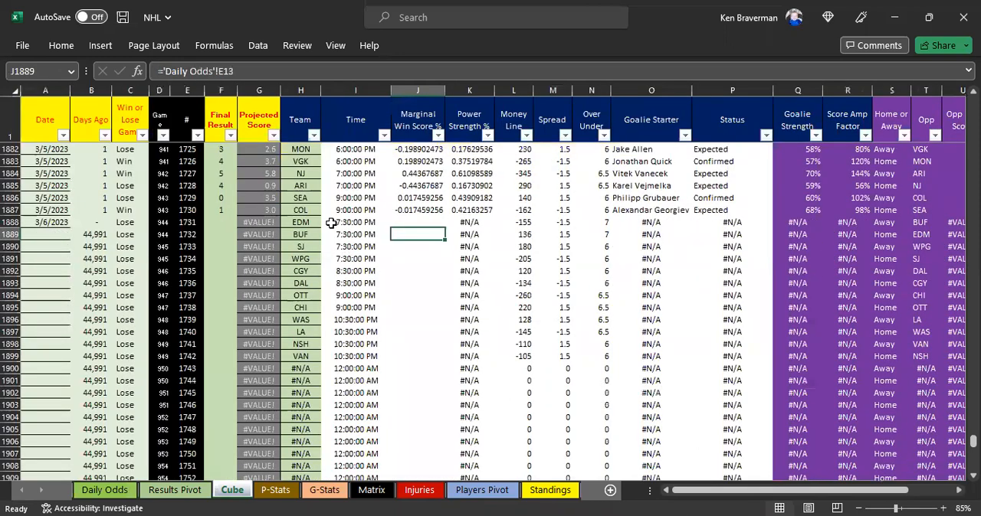
pyautogui.scroll(-1, 331, 223)
pyautogui.moveTo(301, 186); pyautogui.dragTo(684, 320)
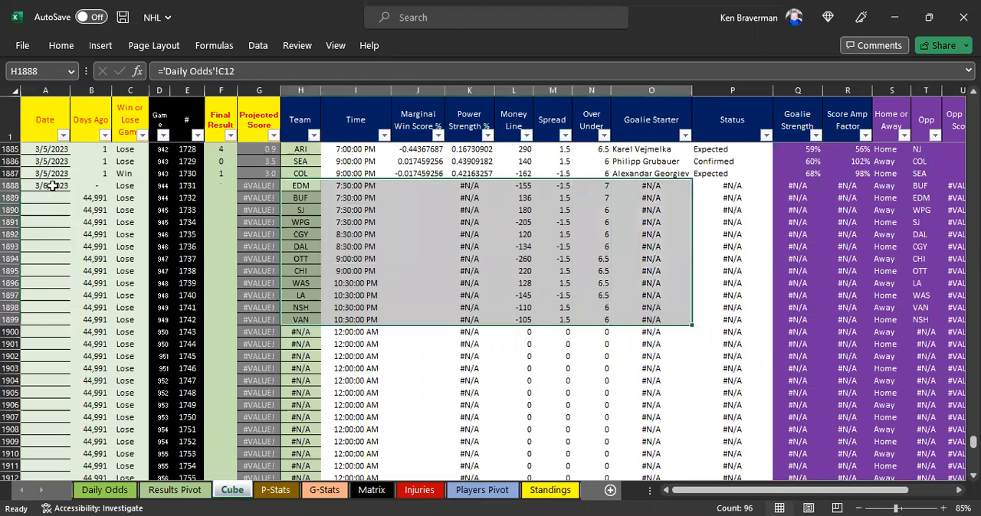
pyautogui.click(427, 252)
pyautogui.moveTo(301, 356); pyautogui.dragTo(312, 184)
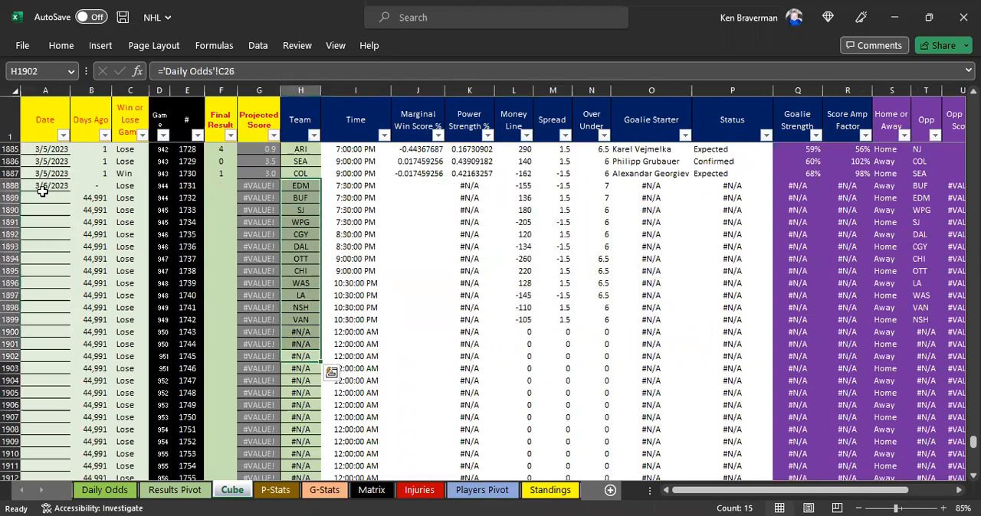
pyautogui.click(44, 186)
pyautogui.moveTo(46, 186); pyautogui.dragTo(45, 321)
pyautogui.hotkey('ctrl', 'd')
pyautogui.click(322, 306)
# Step: Replace the 3/5/2023 formulas in H1878:O1887, Team through Goalie Starter, with pasted values
pyautogui.scroll(3, 345, 253)
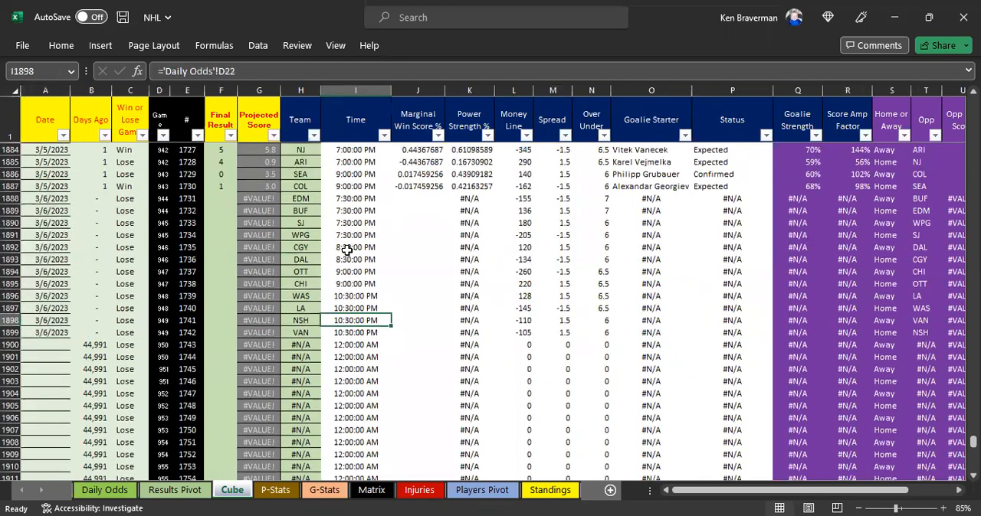
pyautogui.moveTo(307, 175); pyautogui.dragTo(657, 283)
pyautogui.click(301, 319)
pyautogui.click(306, 170)
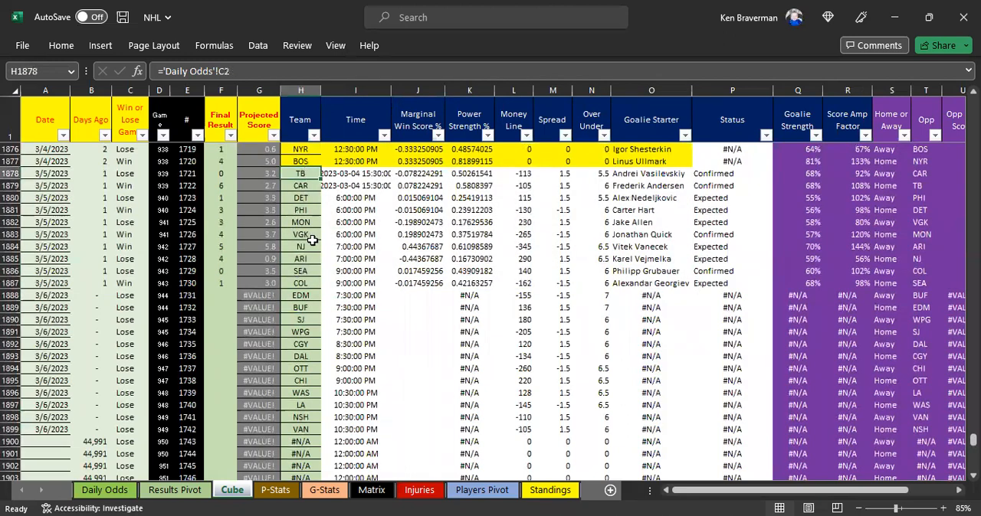
pyautogui.moveTo(301, 173); pyautogui.dragTo(651, 282)
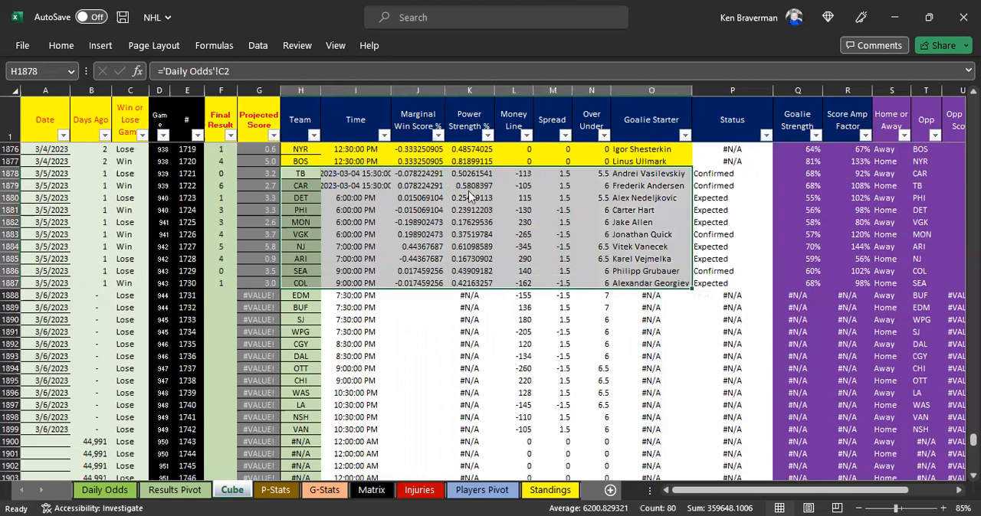
pyautogui.rightClick(426, 198)
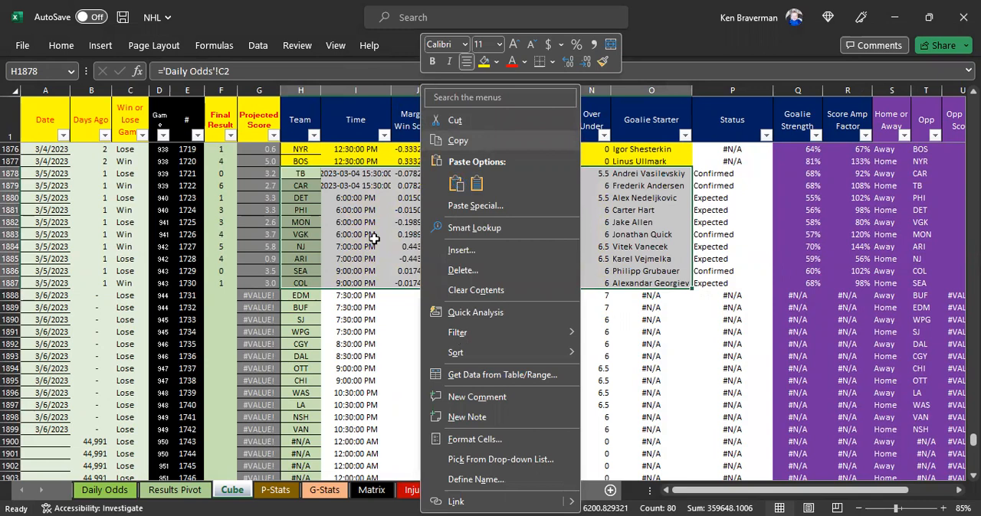
pyautogui.press('v')
pyautogui.moveTo(304, 178); pyautogui.dragTo(656, 283)
pyautogui.rightClick(453, 234)
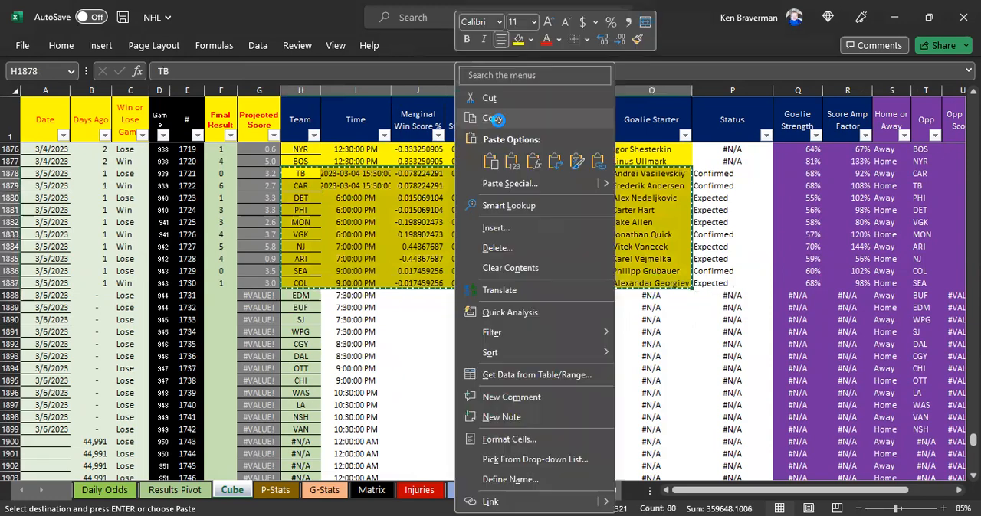
pyautogui.click(491, 119)
pyautogui.rightClick(409, 200)
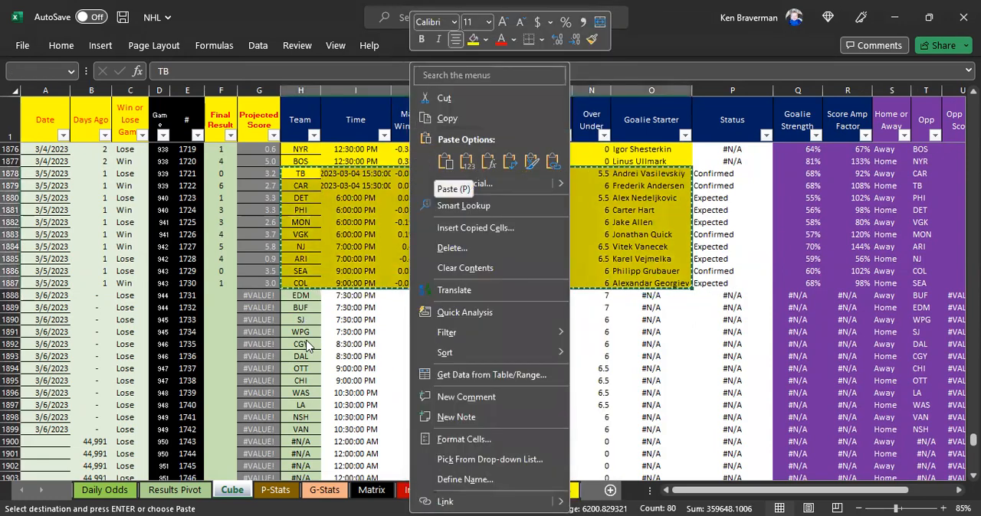
pyautogui.click(305, 246)
# Step: Review the Goalie Starter cells for the 3/6/2023 games on the Cube sheet and the matching cells J12:J23 on Daily Odds
pyautogui.scroll(-1, 339, 243)
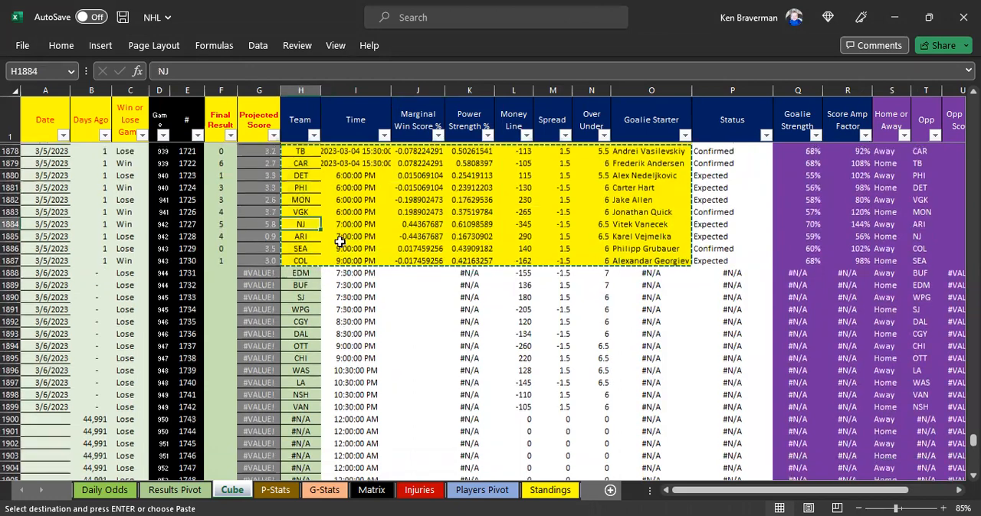
pyautogui.scroll(-1, 329, 249)
pyautogui.scroll(-1, 310, 254)
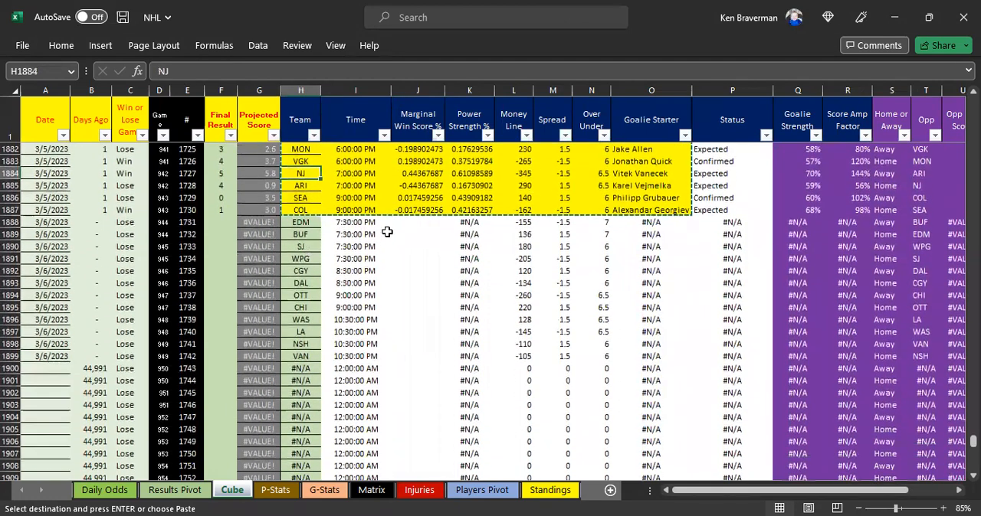
pyautogui.scroll(1, 498, 253)
pyautogui.moveTo(646, 264); pyautogui.dragTo(651, 406)
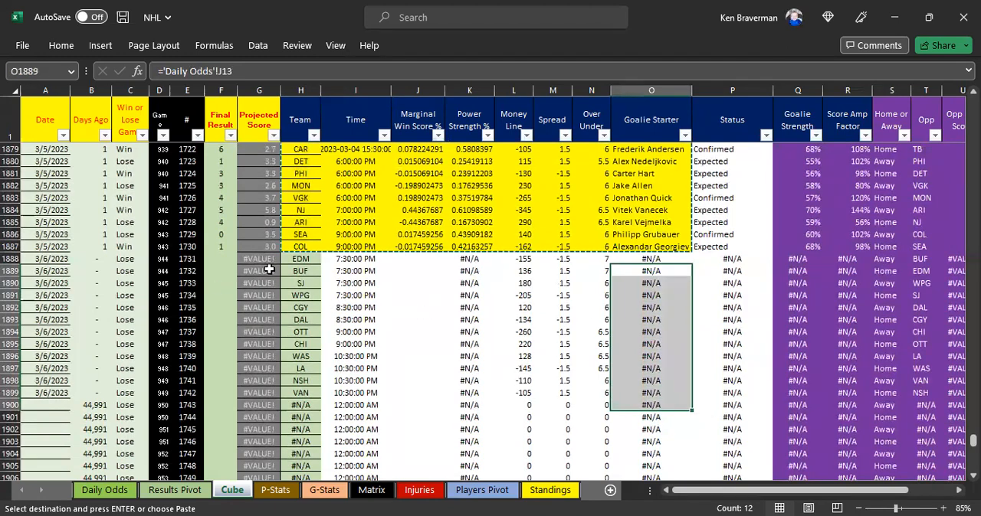
pyautogui.click(107, 490)
pyautogui.moveTo(377, 229); pyautogui.dragTo(380, 346)
pyautogui.hotkey('ctrl', 'v')
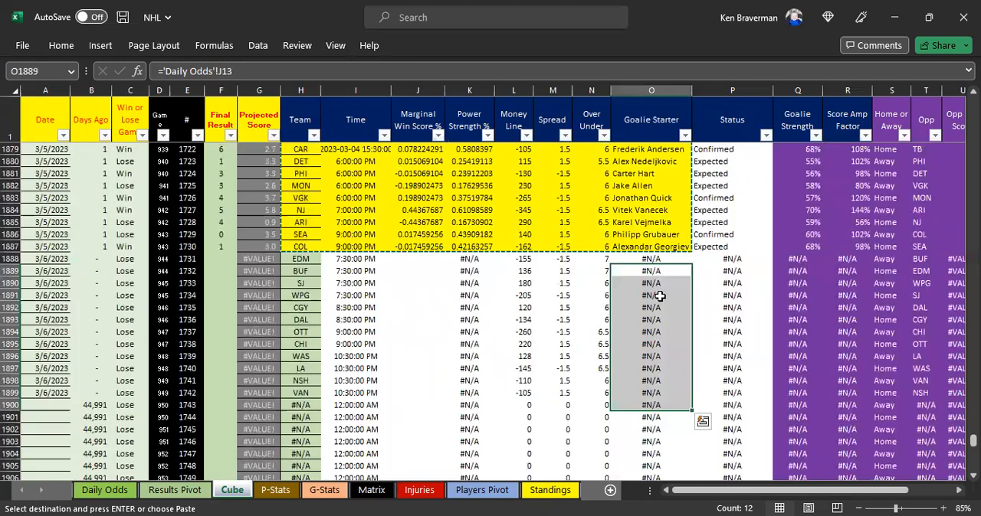
# Step: Trace the Goalie Starter formula in Cube cell O1888 back to its source lookup in Daily Odds cell J12
pyautogui.press('Down')
pyautogui.press('Down')
pyautogui.press('Down')
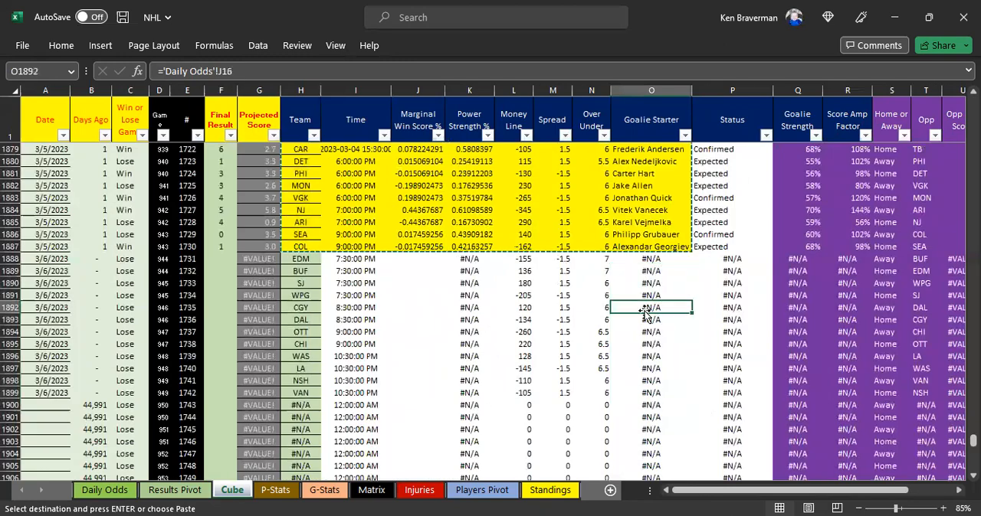
pyautogui.press('Up')
pyautogui.press('Up')
pyautogui.press('Up')
pyautogui.press('Up')
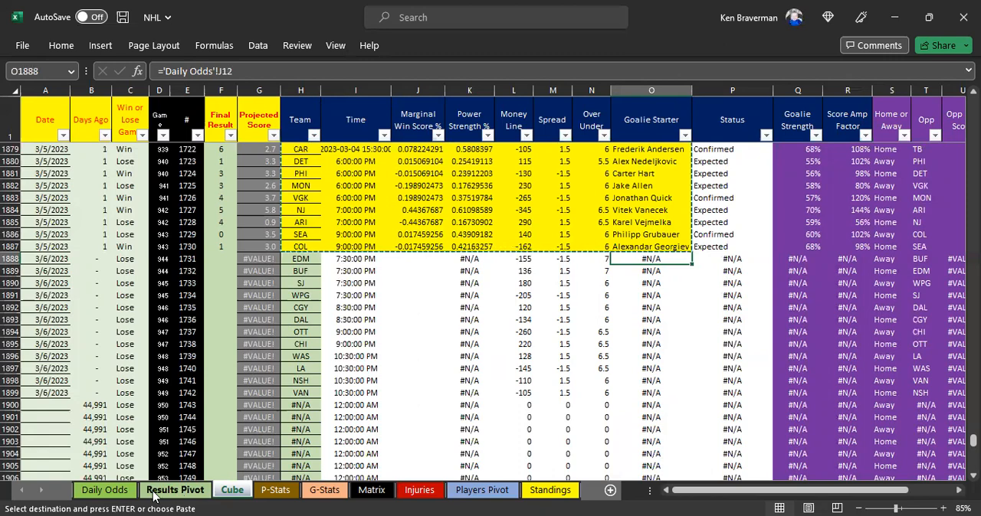
pyautogui.click(105, 490)
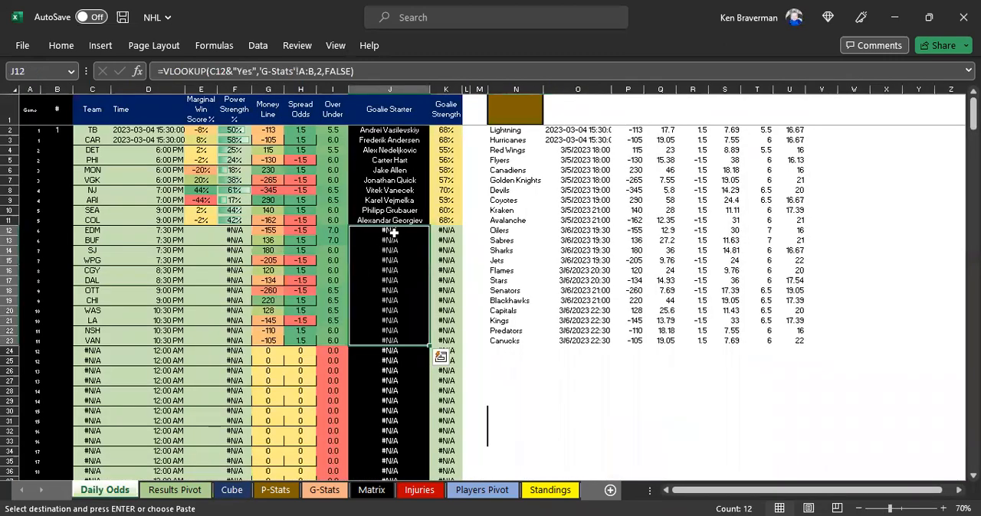
pyautogui.click(393, 228)
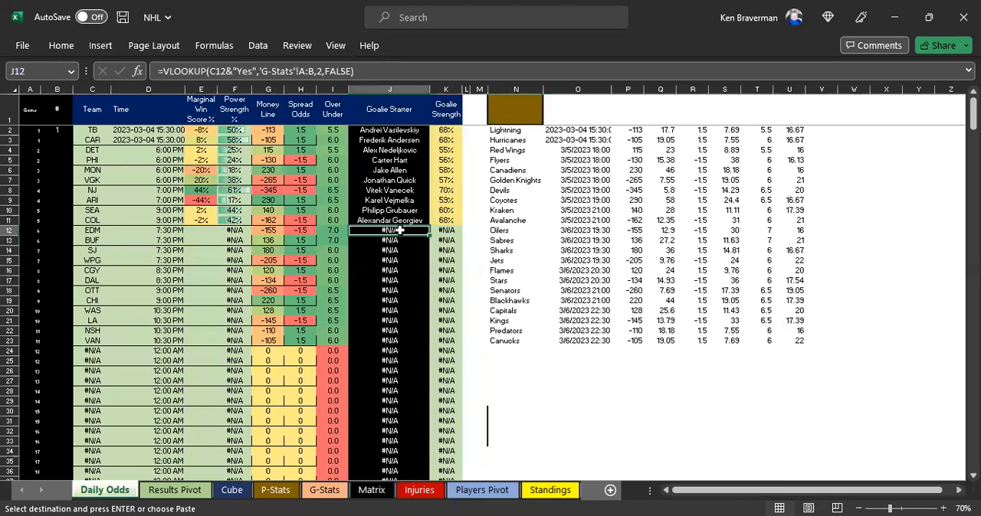
# Step: Examine the team start, start and status columns on the G-Stats sheet, including the MATCH formula in D9
pyautogui.click(333, 497)
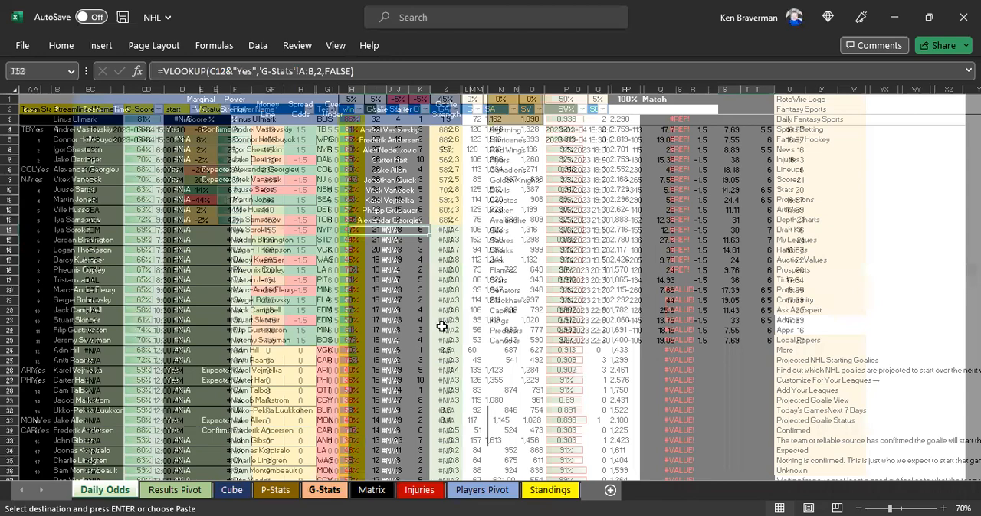
pyautogui.scroll(-1, 685, 218)
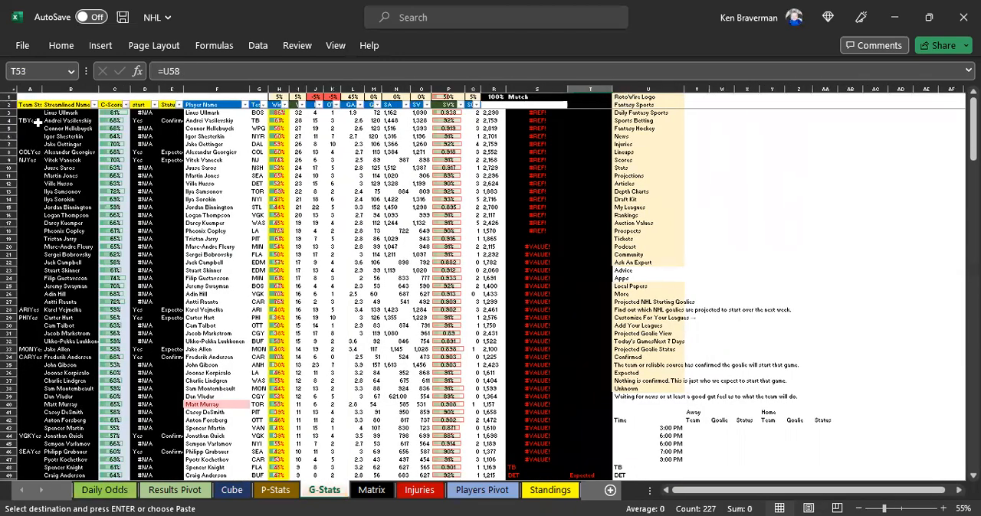
pyautogui.scroll(1, 87, 250)
pyautogui.scroll(2, 125, 249)
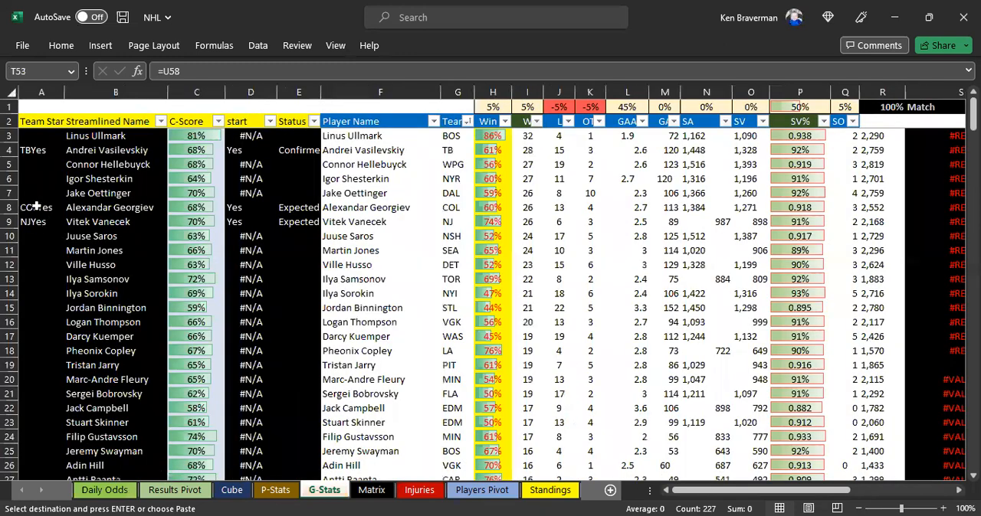
pyautogui.click(85, 222)
pyautogui.click(257, 223)
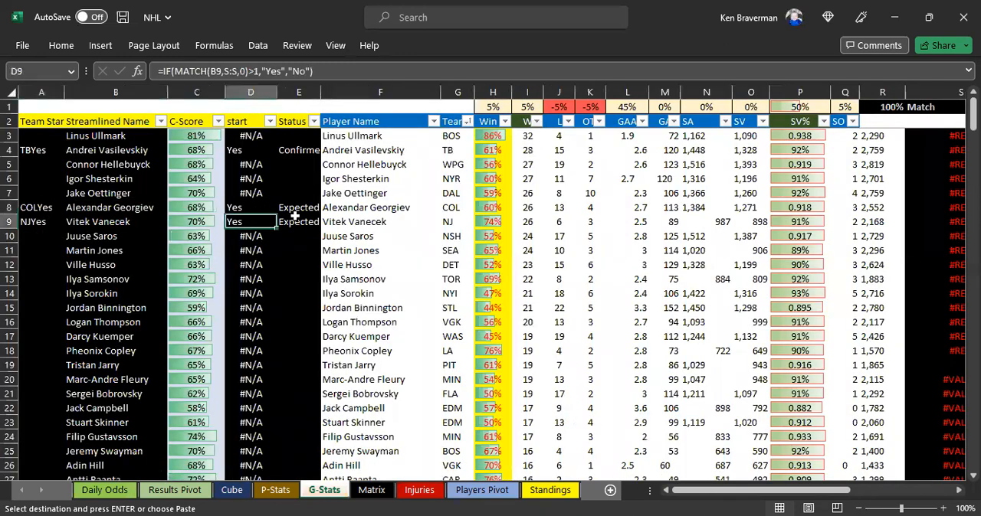
pyautogui.click(294, 209)
pyautogui.click(253, 221)
pyautogui.scroll(-1, 379, 239)
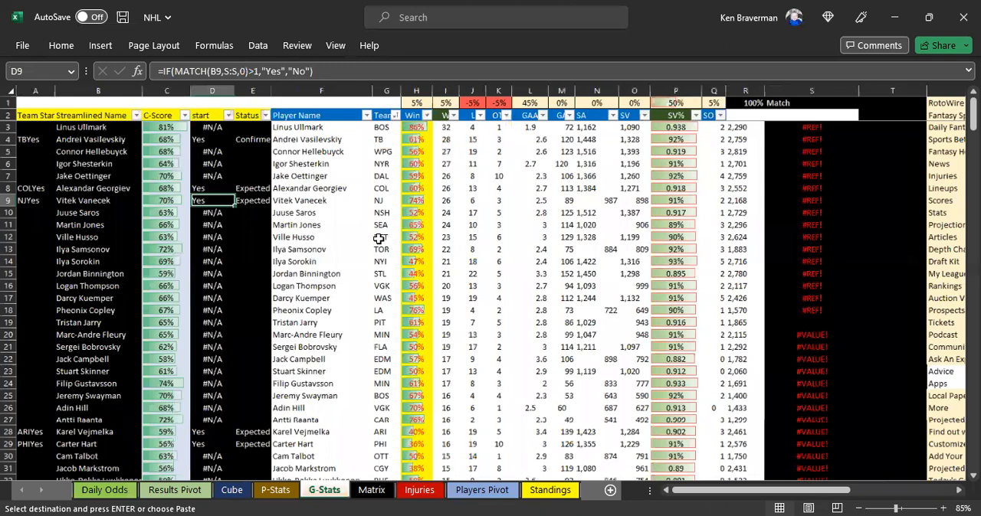
pyautogui.scroll(-2, 383, 226)
pyautogui.scroll(1, 160, 231)
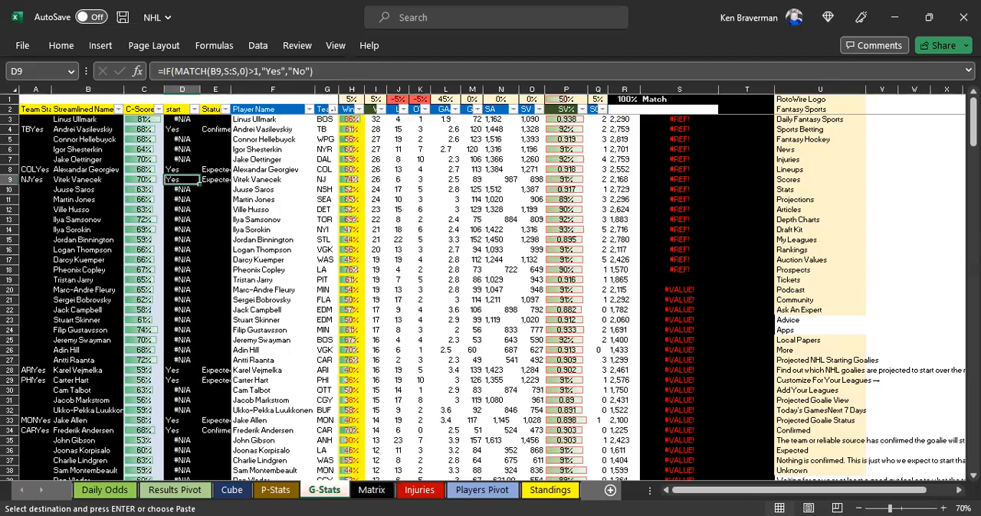
# Step: Switch to RotoWire in the browser, open the Projected NHL Starting Goalies page and select its entire content
pyautogui.hotkey('alt', 'Tab')
pyautogui.scroll(3, 141, 271)
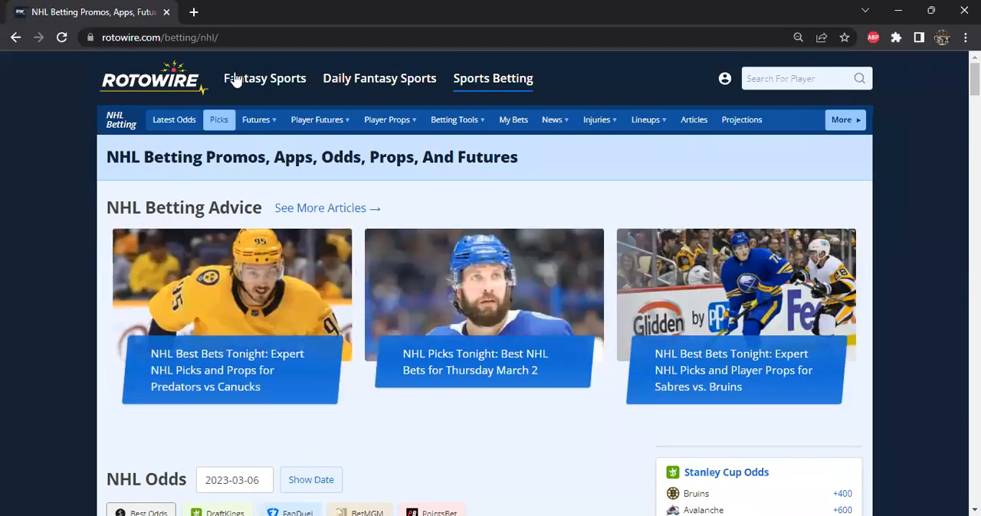
pyautogui.moveTo(251, 84)
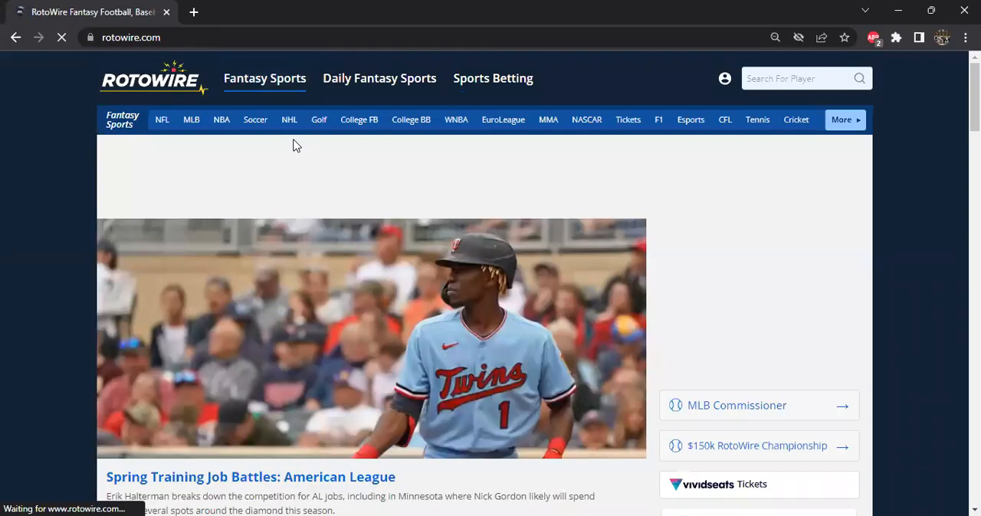
pyautogui.click(292, 121)
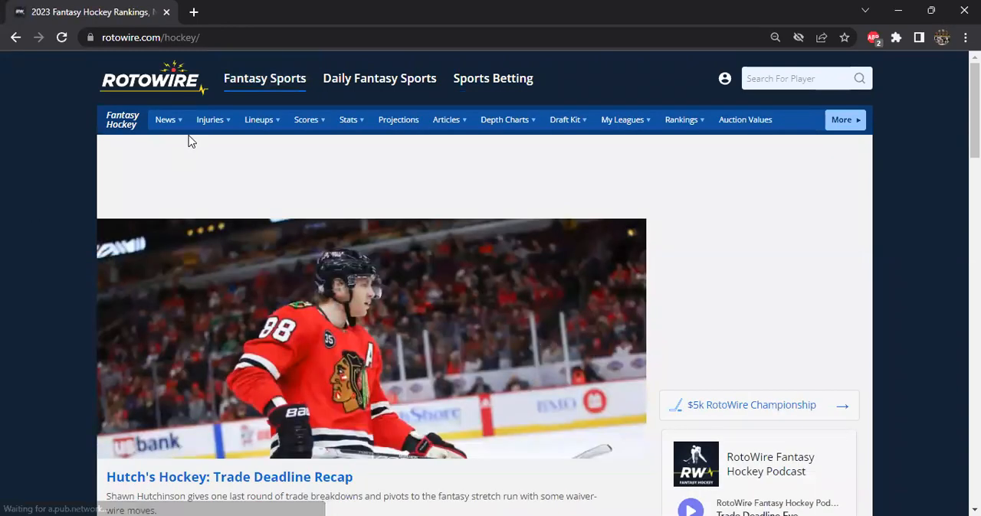
pyautogui.moveTo(253, 123)
pyautogui.click(274, 196)
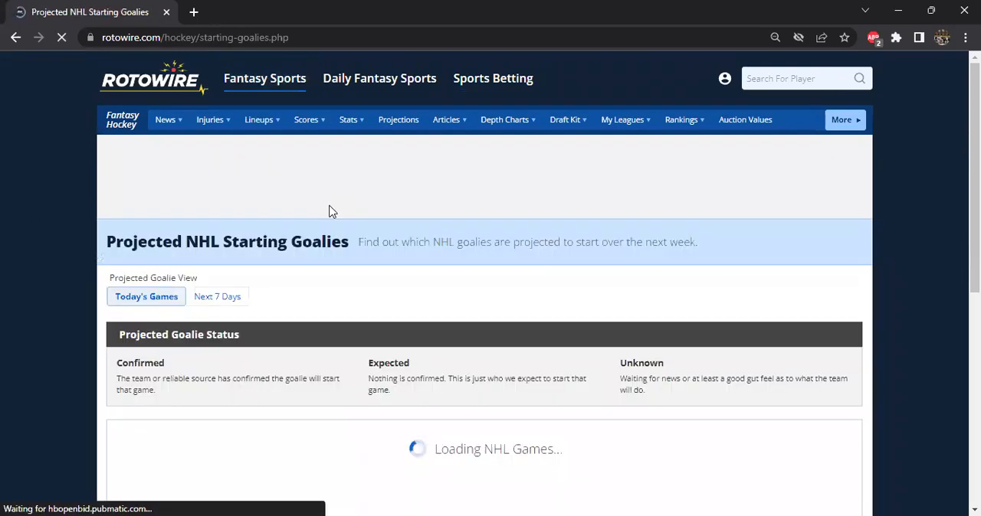
pyautogui.scroll(-5, 704, 313)
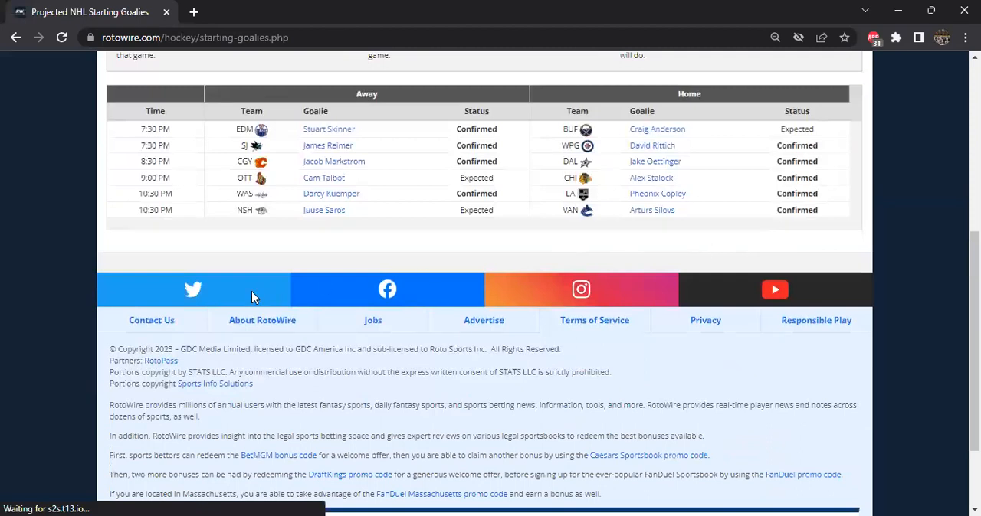
pyautogui.hotkey('ctrl', 'a')
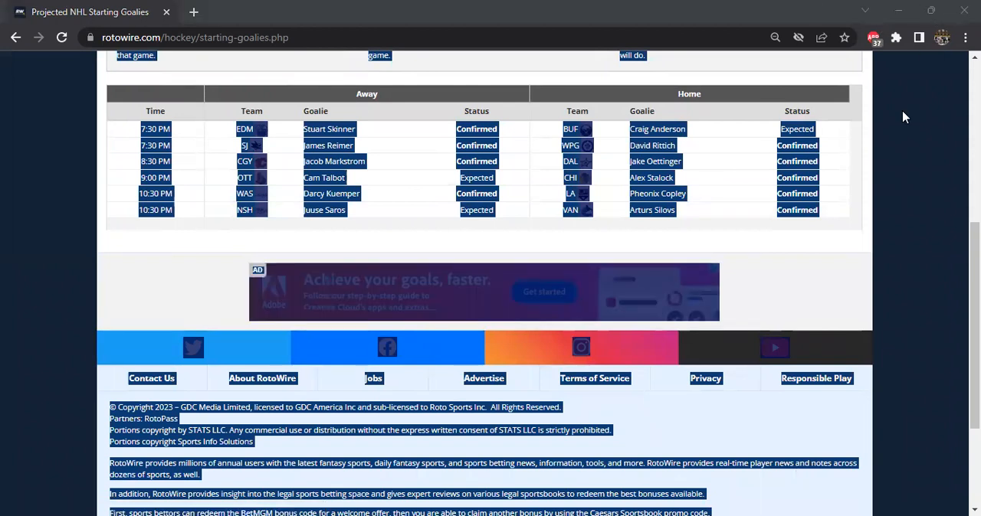
# Step: Switch to Excel, clear the old RotoWire data from columns U:W of G-Stats and paste the copied page as text at U1
pyautogui.hotkey('alt', 'Tab')
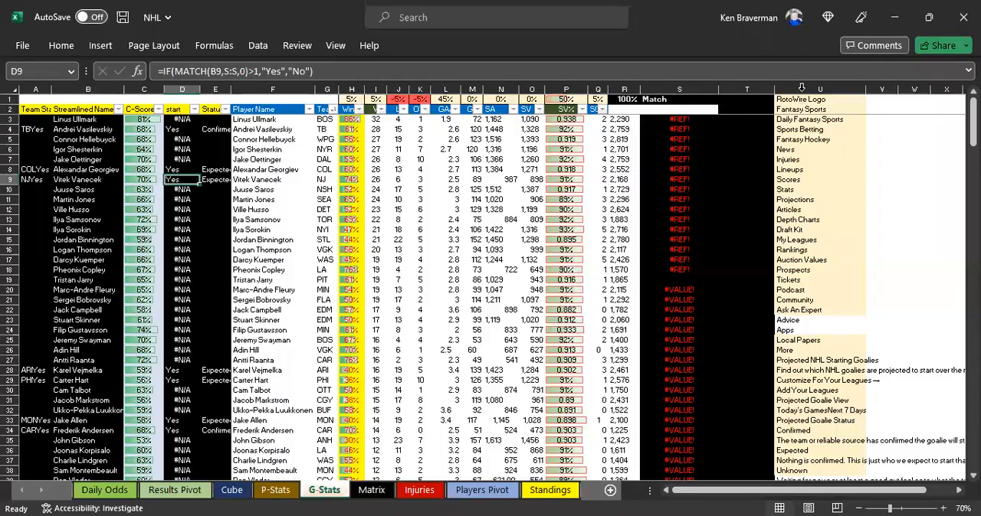
pyautogui.click(818, 89)
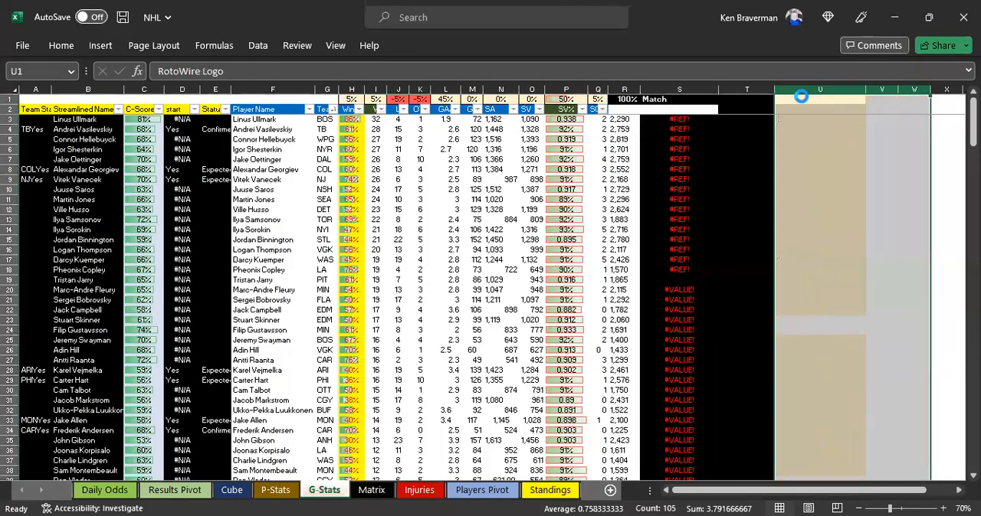
pyautogui.press('Delete')
pyautogui.click(797, 99)
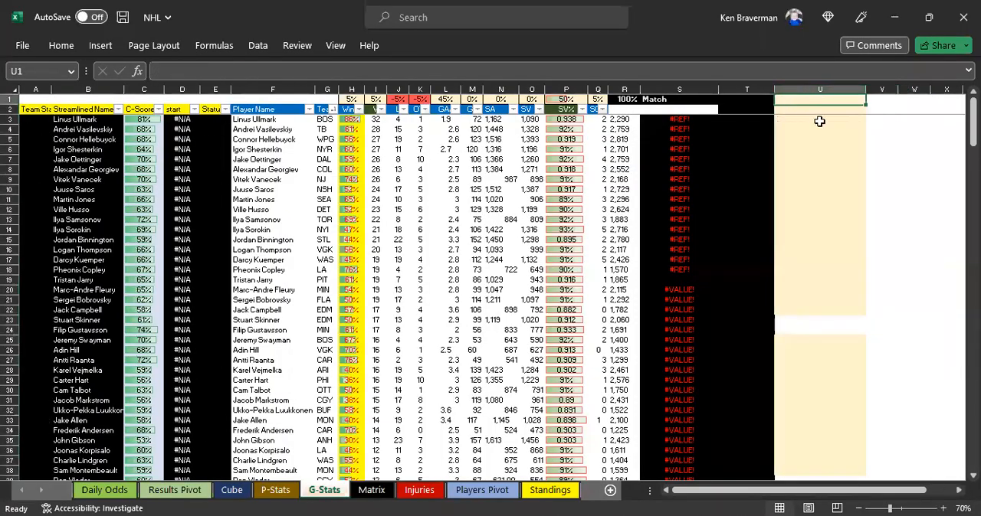
pyautogui.rightClick(853, 189)
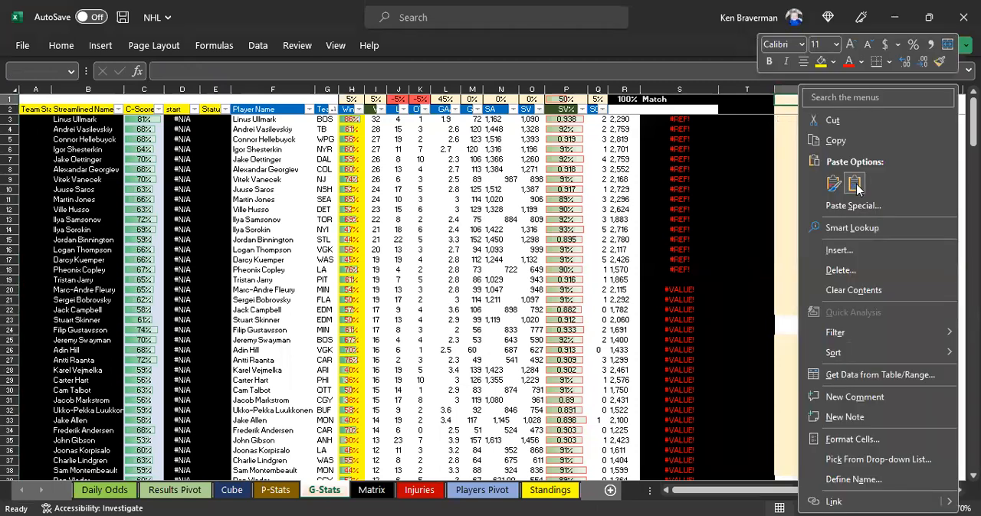
pyautogui.click(856, 185)
# Step: Compare the pasted goalie data in column U with the Projected NHL Starting Goalies table on RotoWire, returning to Excel at the end
pyautogui.scroll(-5, 793, 307)
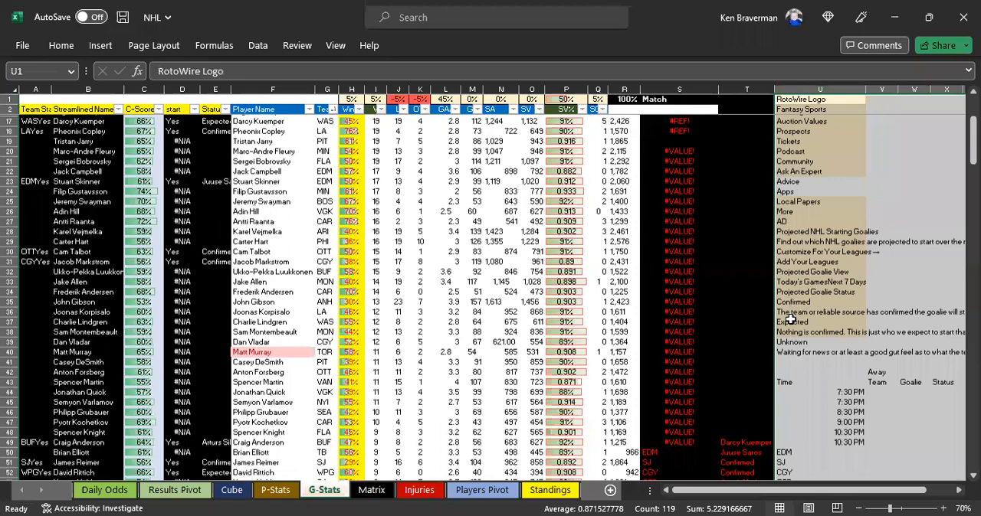
pyautogui.scroll(-7, 789, 320)
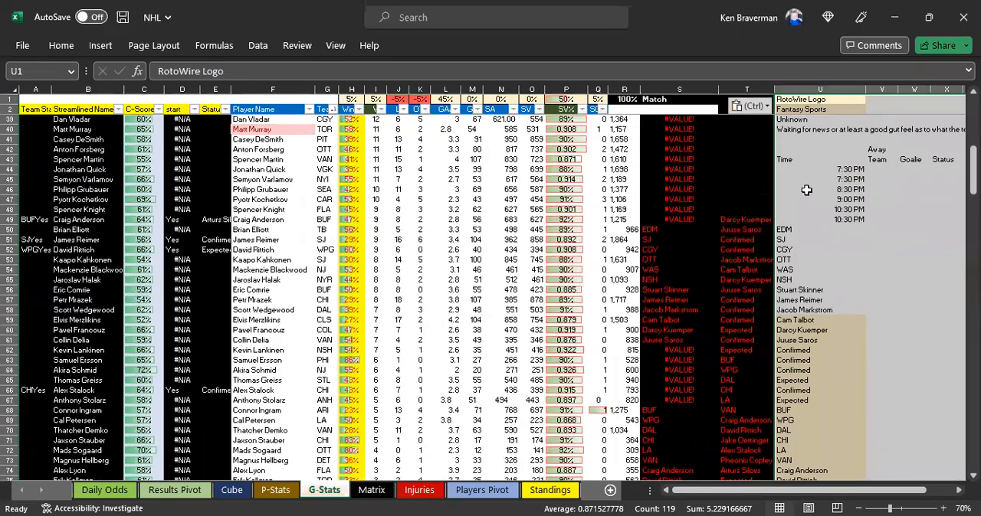
pyautogui.click(808, 209)
pyautogui.scroll(5, 805, 134)
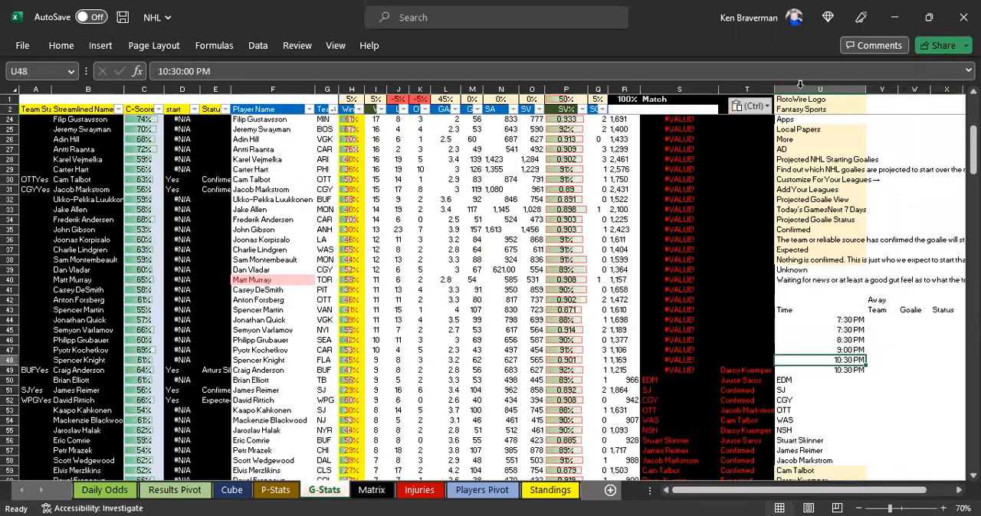
pyautogui.click(799, 88)
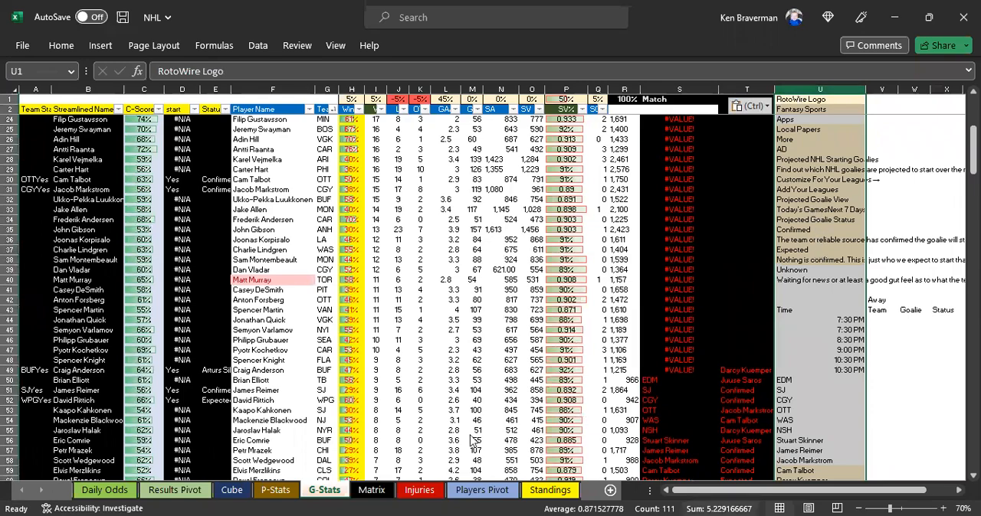
pyautogui.hotkey('alt', 'Tab')
pyautogui.scroll(-1, 95, 256)
pyautogui.scroll(2, 102, 226)
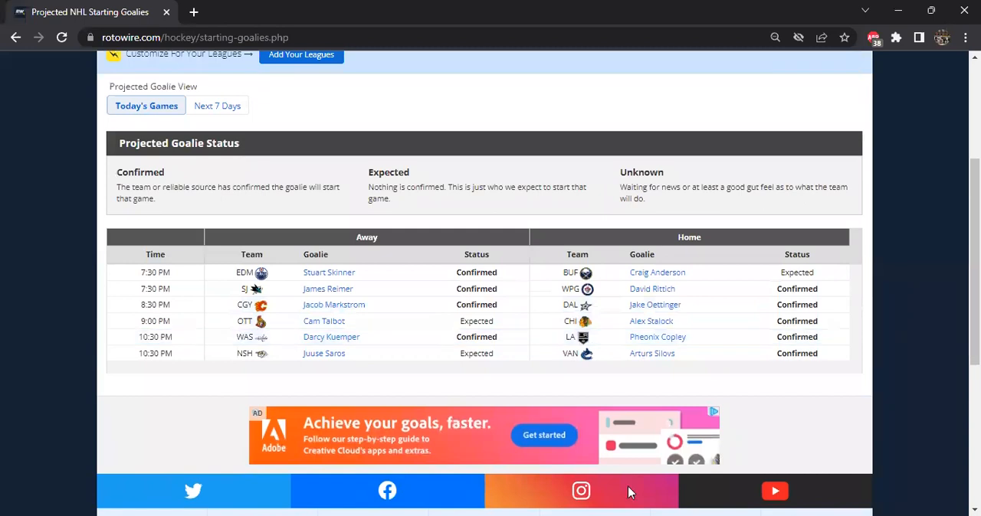
pyautogui.hotkey('alt', 'Tab')
# Step: Examine how goalie names and statuses line up in column U, from the first goalie in U56 to the first status in U62
pyautogui.scroll(-5, 817, 221)
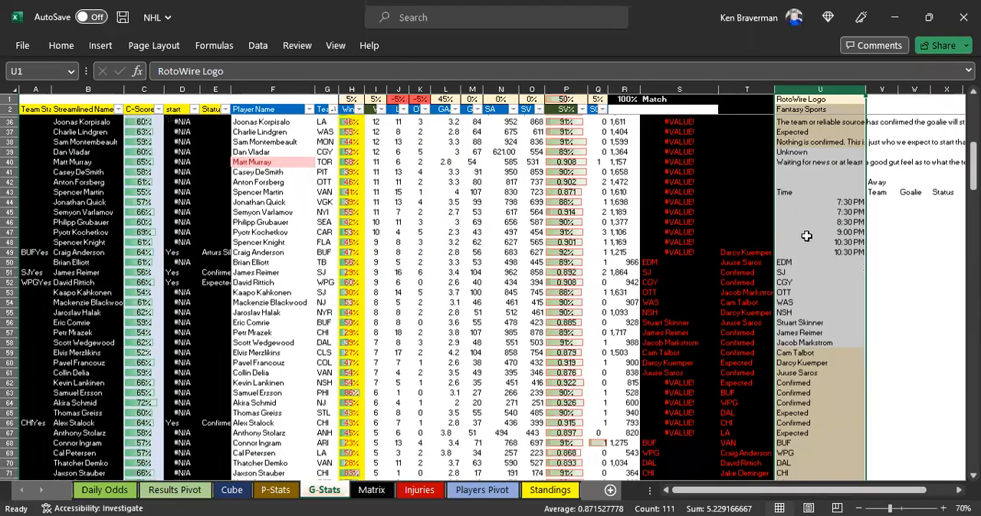
pyautogui.click(796, 230)
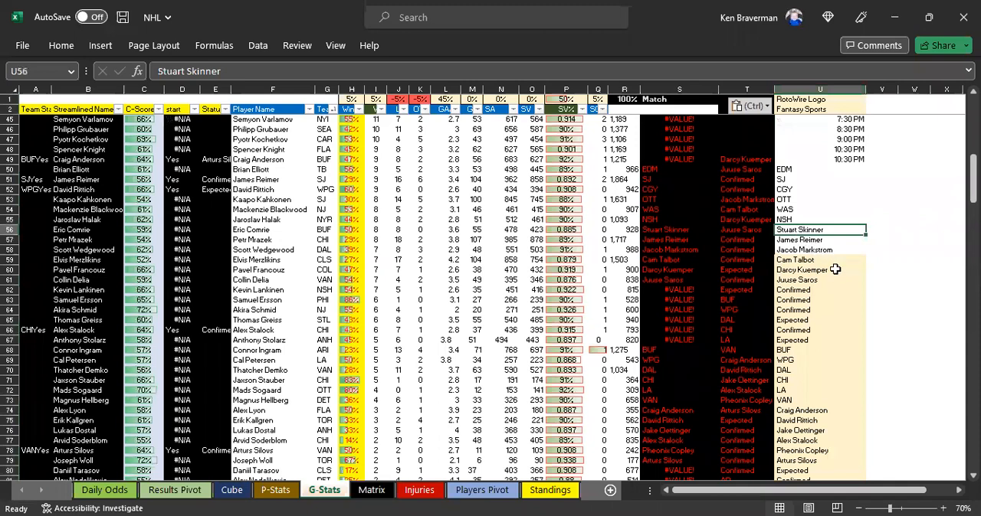
pyautogui.scroll(-1, 808, 271)
pyautogui.click(799, 260)
pyautogui.click(797, 290)
pyautogui.click(803, 249)
pyautogui.click(808, 260)
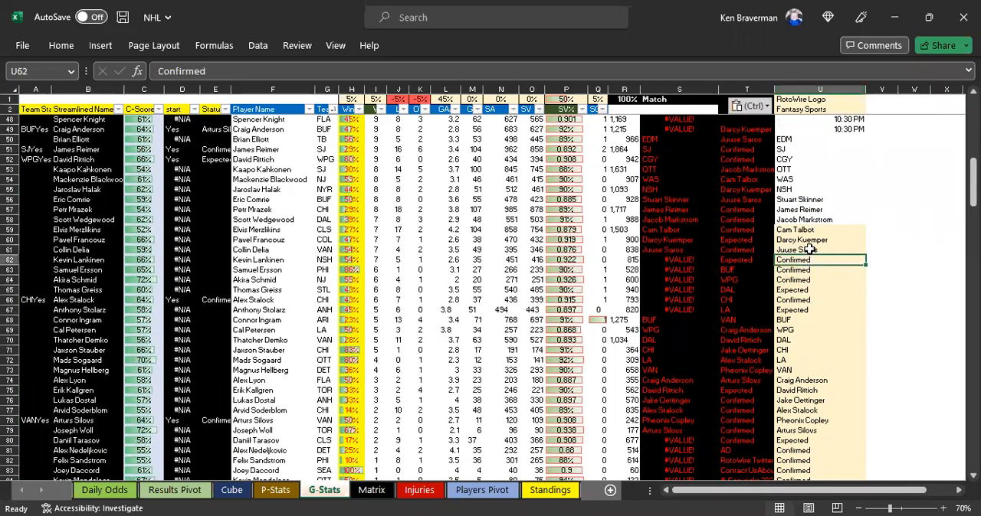
pyautogui.scroll(1, 809, 250)
pyautogui.moveTo(803, 230); pyautogui.dragTo(800, 289)
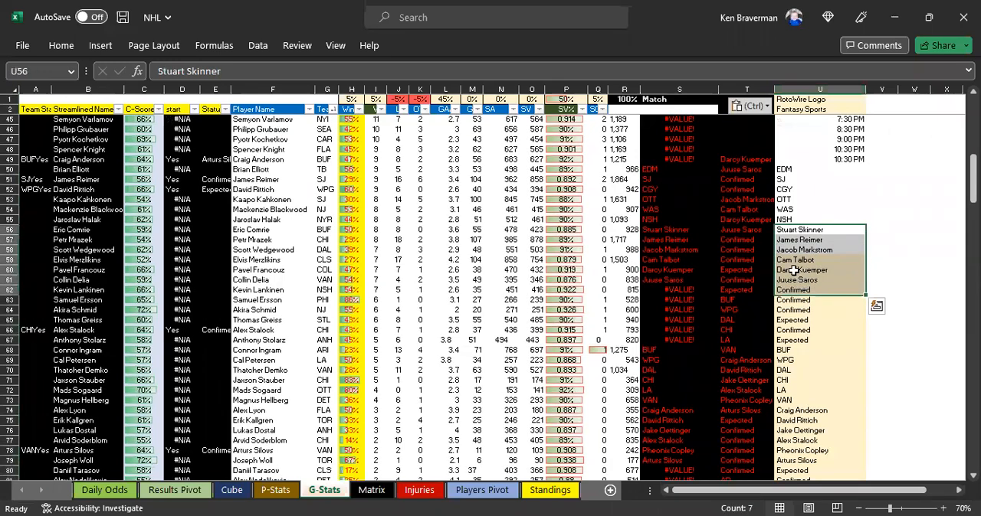
pyautogui.scroll(-1, 797, 272)
pyautogui.click(802, 277)
pyautogui.click(797, 260)
pyautogui.click(797, 289)
pyautogui.click(780, 200)
pyautogui.scroll(12, 793, 184)
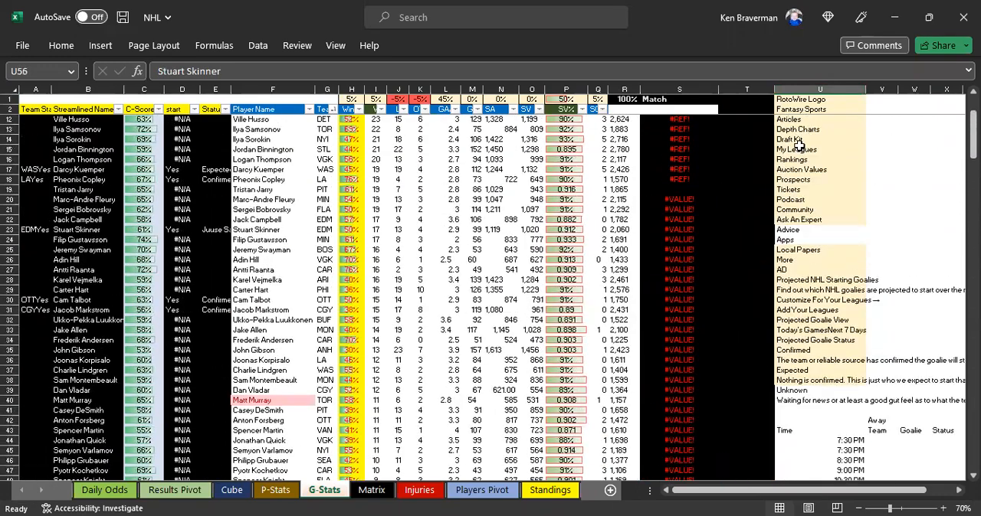
# Step: Clear the unneeded website text and game times above the team list, cells U3:U49
pyautogui.scroll(3, 796, 145)
pyautogui.moveTo(797, 119); pyautogui.dragTo(797, 436)
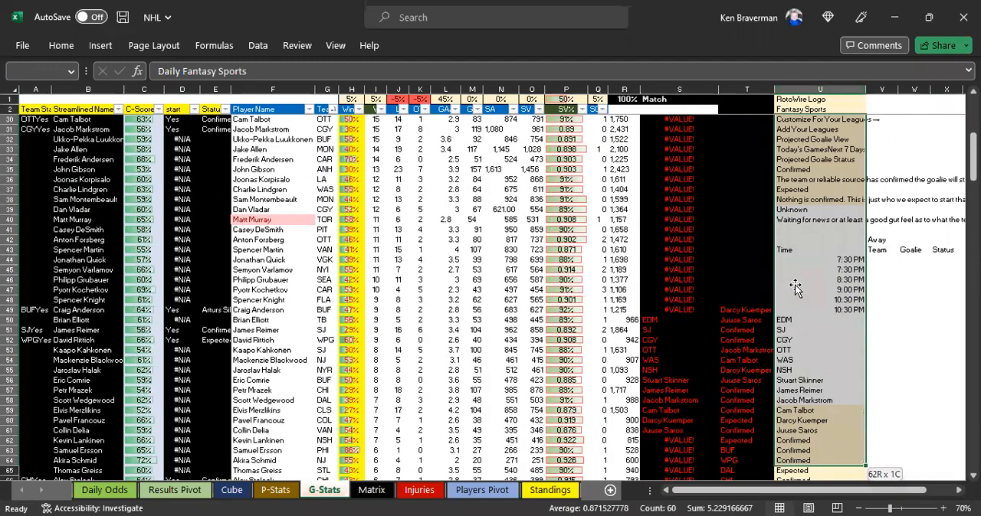
pyautogui.moveTo(795, 284); pyautogui.dragTo(794, 284)
pyautogui.press('Delete')
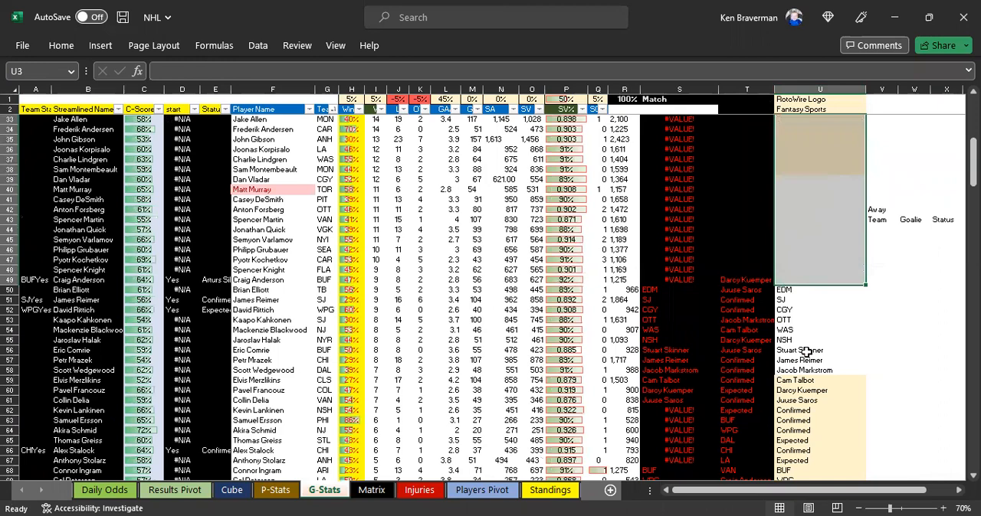
# Step: Mark the first away team, goalie and status entries together in column U, cells U50, U56 and U62
pyautogui.hotkey('ctrl', 'Down')
pyautogui.keyDown('ctrl'); pyautogui.click(806, 352); pyautogui.keyUp('ctrl')
pyautogui.keyDown('ctrl'); pyautogui.click(801, 413); pyautogui.keyUp('ctrl')
pyautogui.keyDown('ctrl'); pyautogui.scroll(2, 867, 414); pyautogui.keyUp('ctrl')
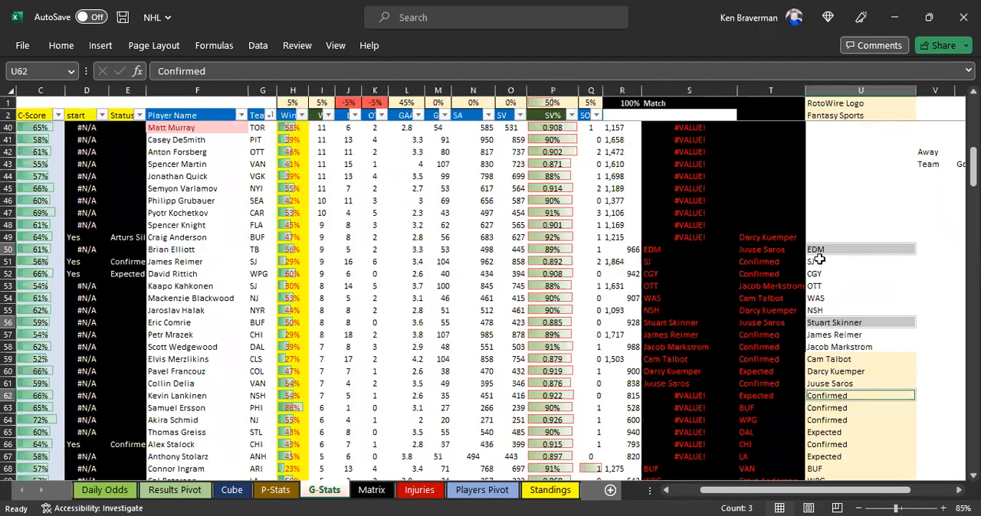
# Step: Change the status formula in T56 to =U62 so it references the cell six rows below the goalie's name
pyautogui.scroll(-1, 770, 288)
pyautogui.click(769, 286)
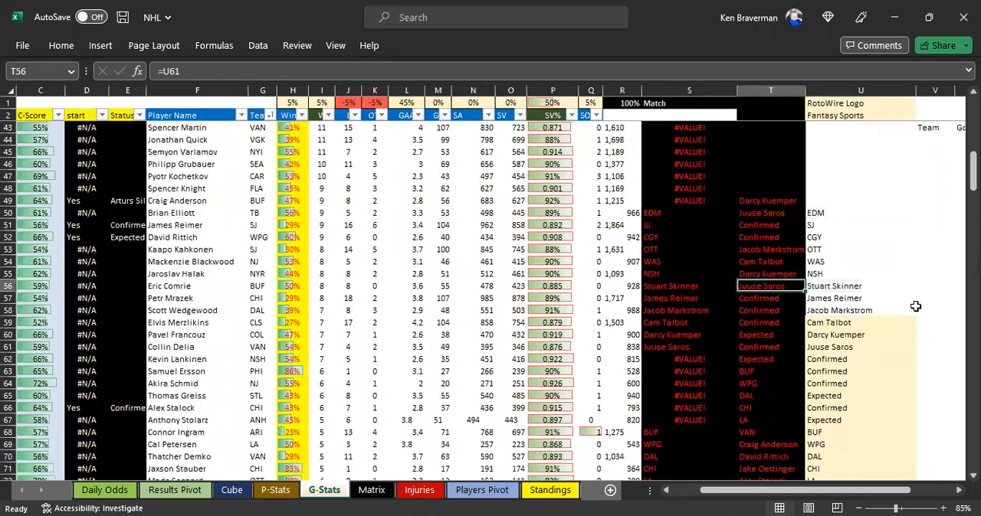
pyautogui.write('=')
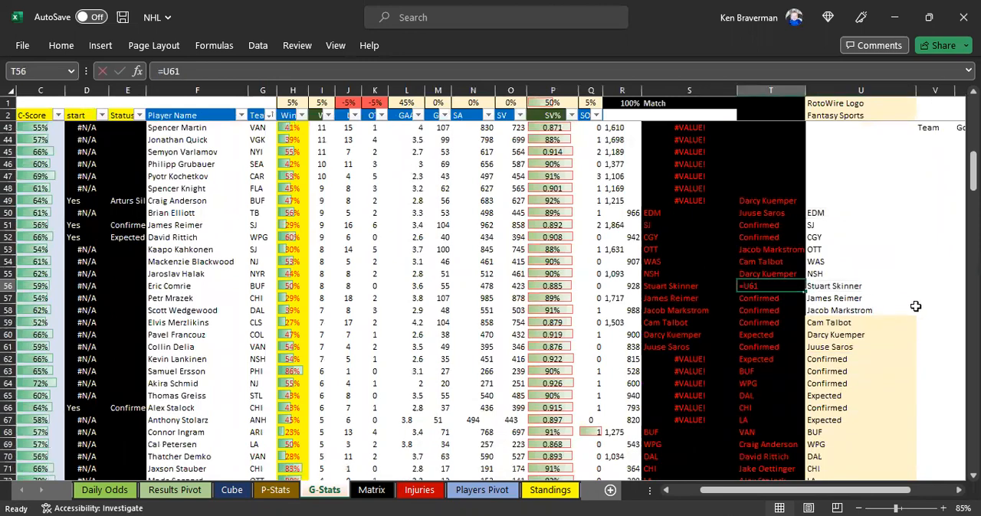
pyautogui.press('Right')
pyautogui.press('Down')
pyautogui.press('Down')
pyautogui.press('Down')
pyautogui.press('Down')
pyautogui.press('Down')
pyautogui.press('Down')
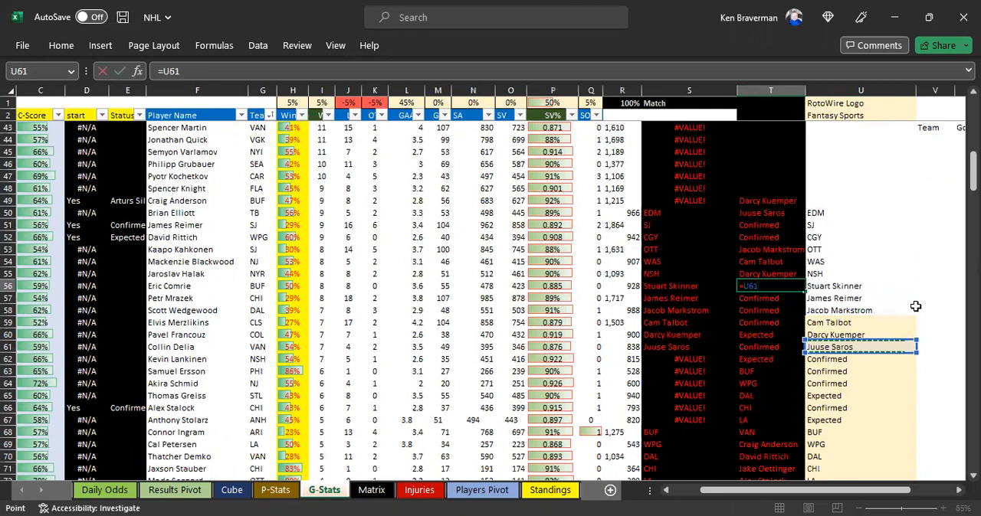
pyautogui.press('Return')
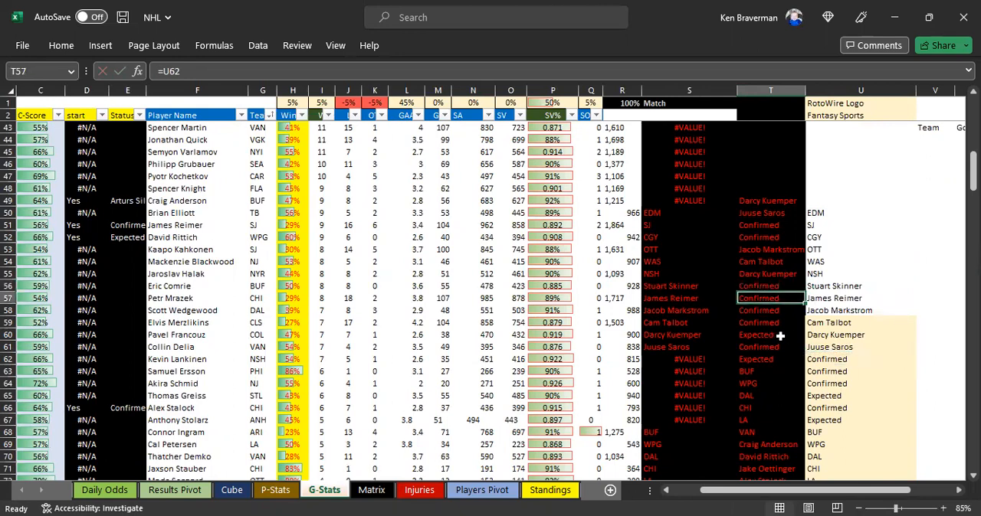
# Step: Fill the corrected T56 formula down column T and review the goalie statuses against column U
pyautogui.click(843, 361)
pyautogui.click(785, 286)
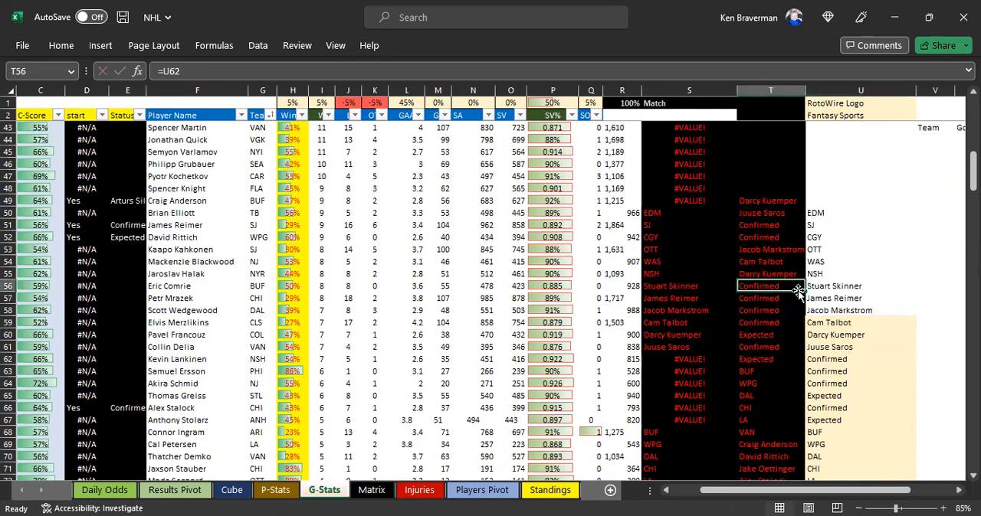
pyautogui.doubleClick(804, 292)
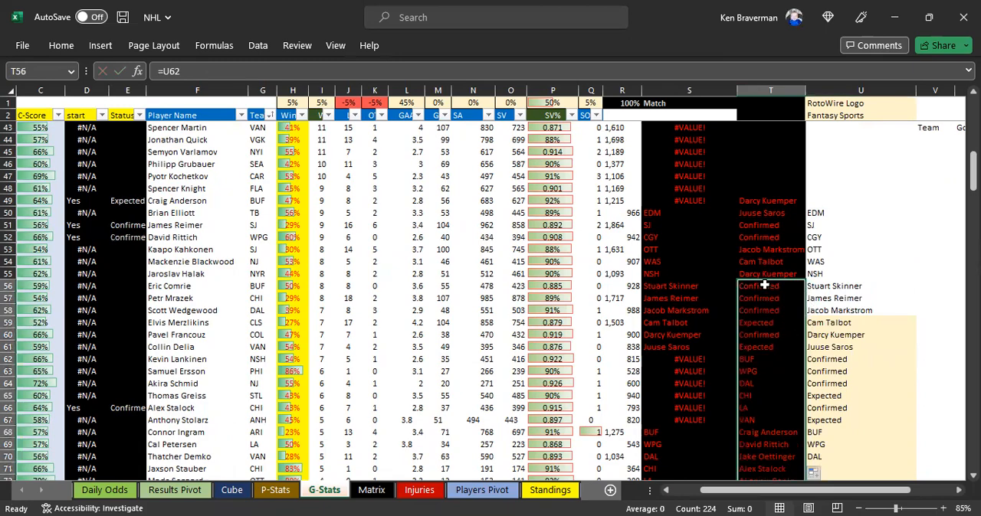
pyautogui.scroll(-6, 763, 337)
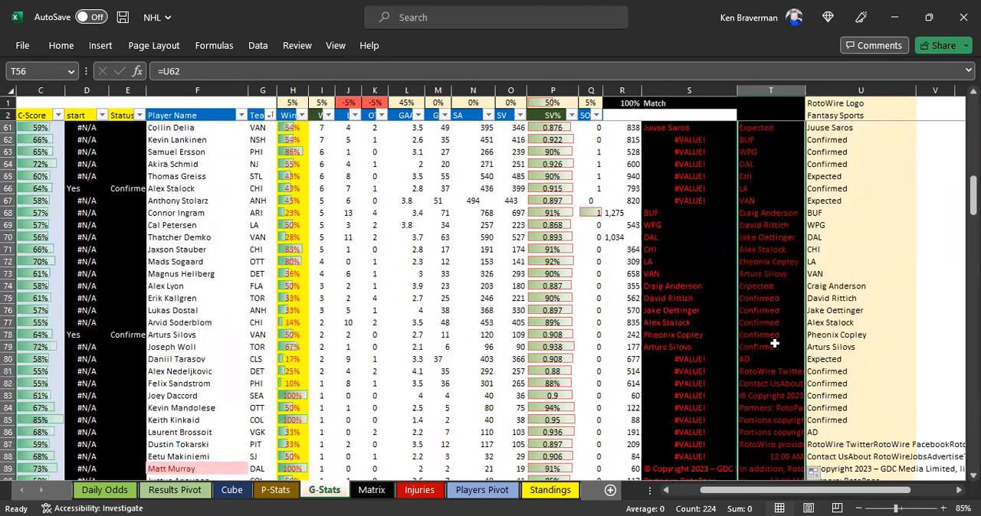
pyautogui.scroll(11, 810, 335)
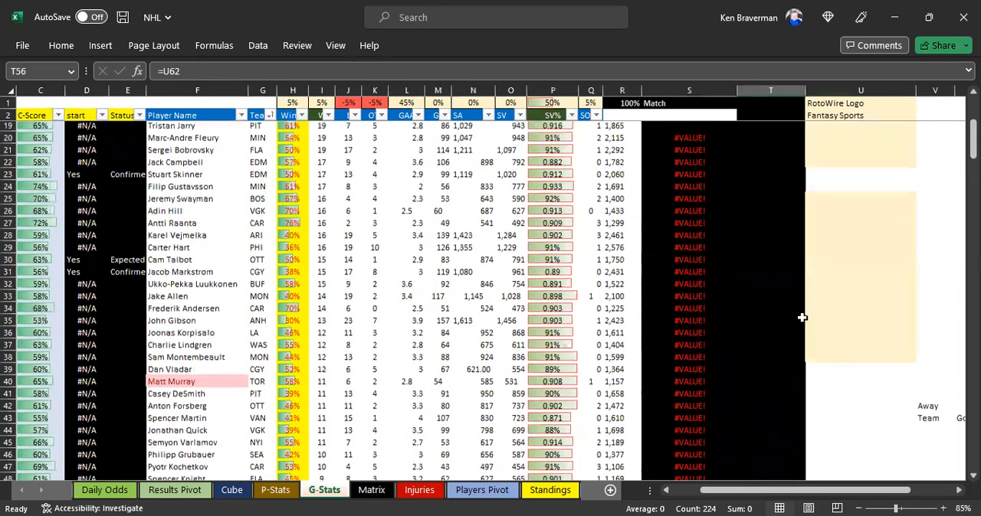
pyautogui.scroll(-3, 514, 238)
pyautogui.scroll(2, 612, 171)
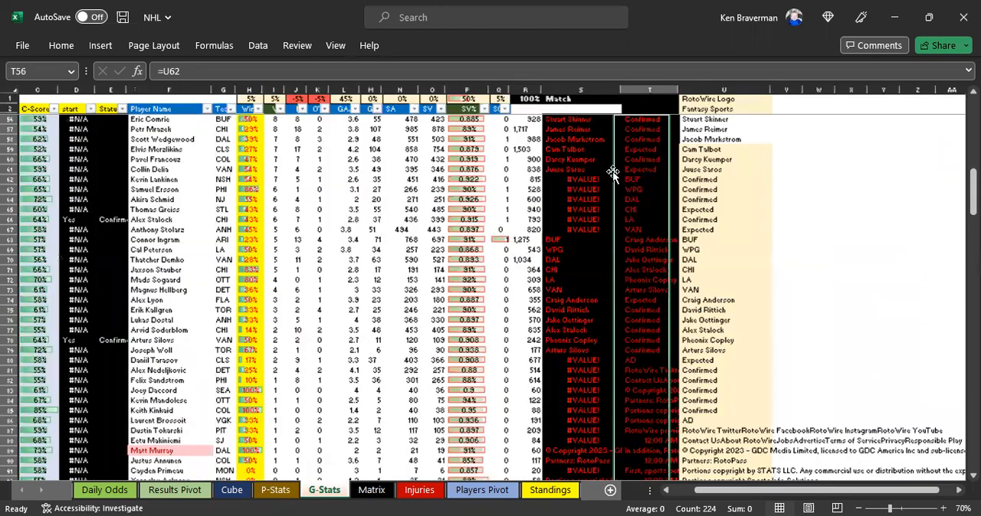
pyautogui.scroll(2, 682, 242)
pyautogui.click(695, 269)
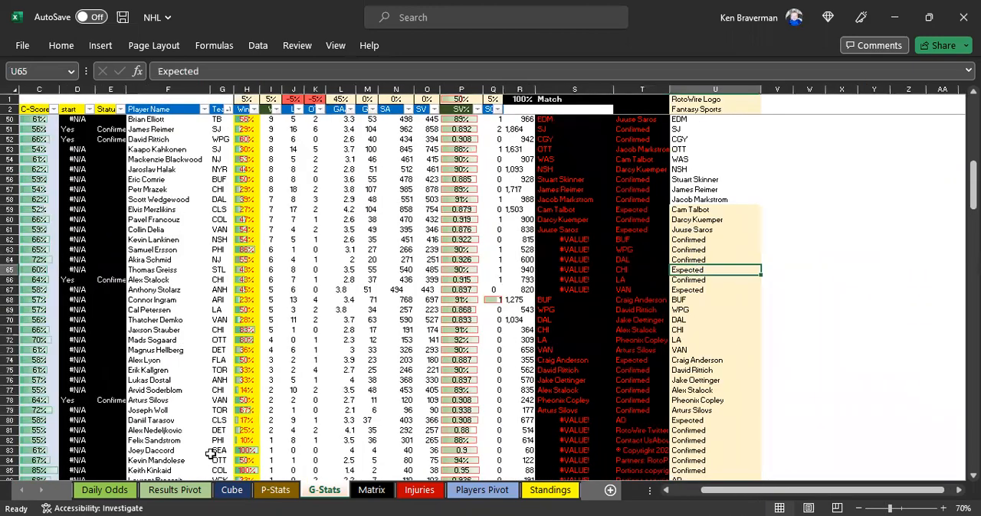
# Step: Check the Goalie Starter cells J12:J23 on Daily Odds and the 3/6/2023 starters and Projected Score cells G1888:G1899 on Cube
pyautogui.click(102, 490)
pyautogui.moveTo(390, 231); pyautogui.dragTo(386, 341)
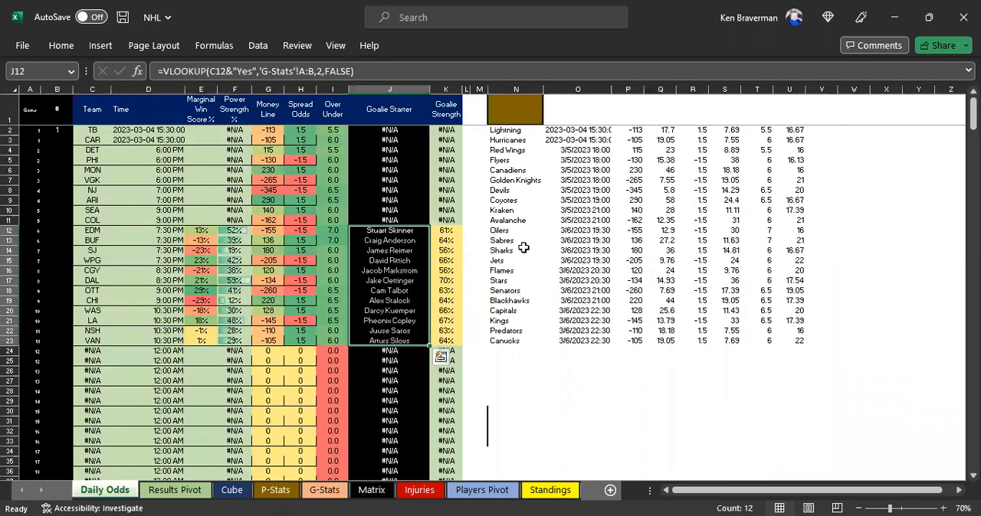
pyautogui.click(153, 491)
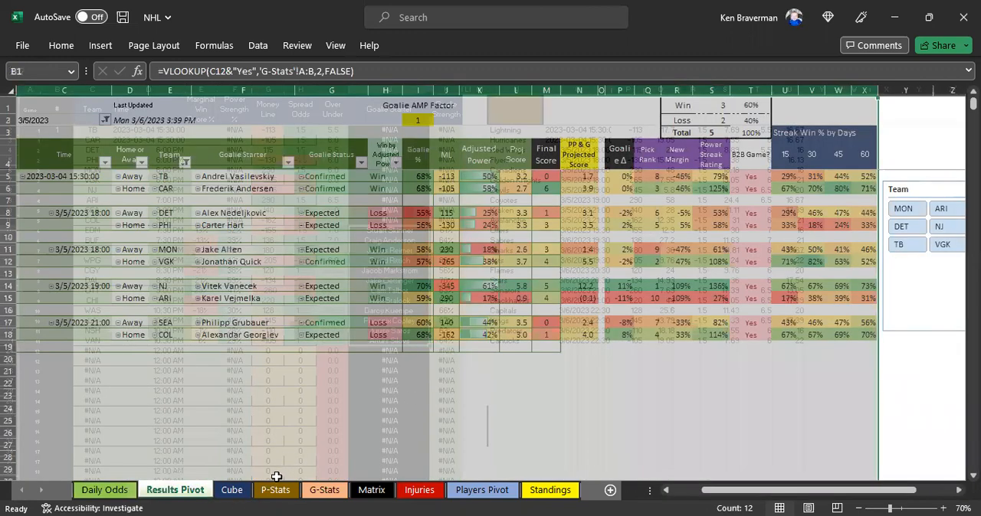
pyautogui.click(232, 489)
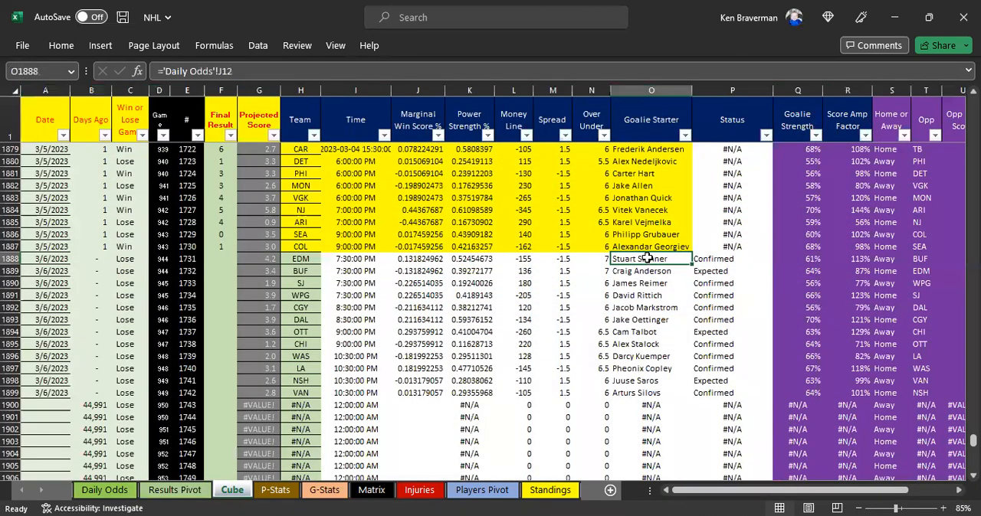
pyautogui.keyDown('shift'); pyautogui.click(635, 392); pyautogui.keyUp('shift')
pyautogui.moveTo(259, 259); pyautogui.dragTo(258, 392)
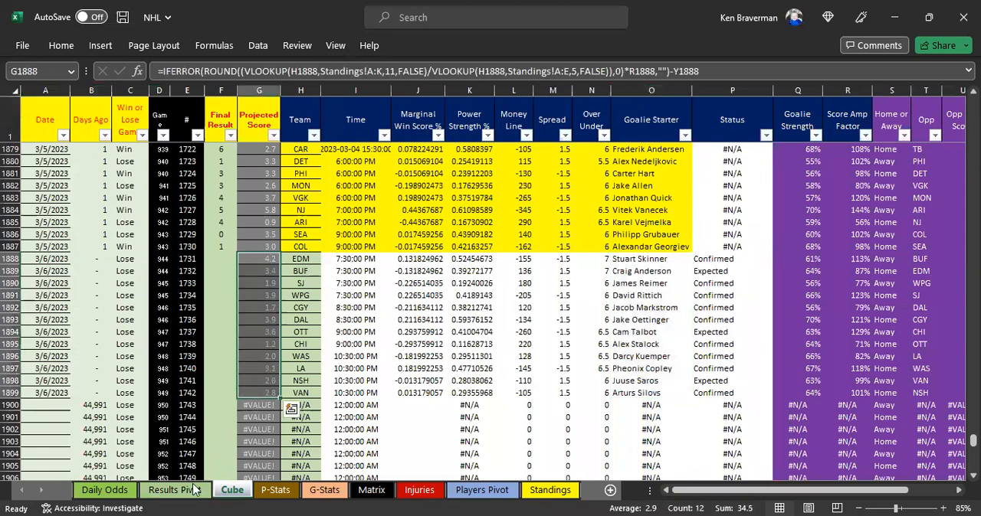
# Step: Refresh the pivot table on Results Pivot, check the Goalie Status column and filter the Date slicer to 3/6/2023
pyautogui.click(190, 490)
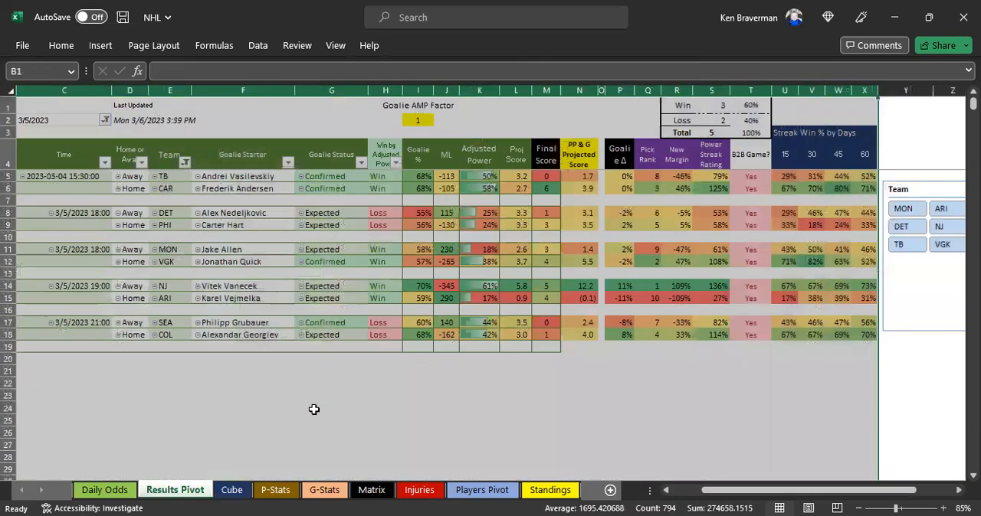
pyautogui.rightClick(370, 259)
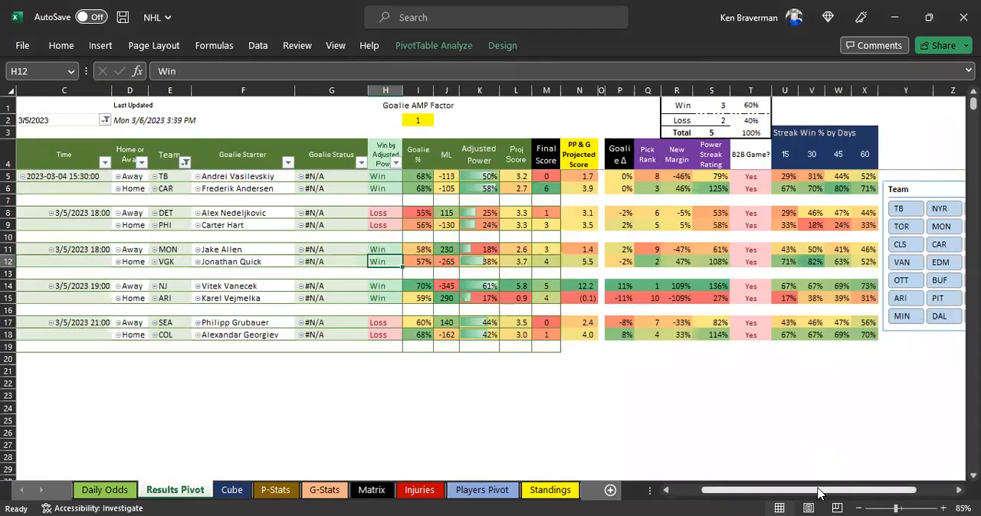
pyautogui.moveTo(459, 176); pyautogui.dragTo(456, 340)
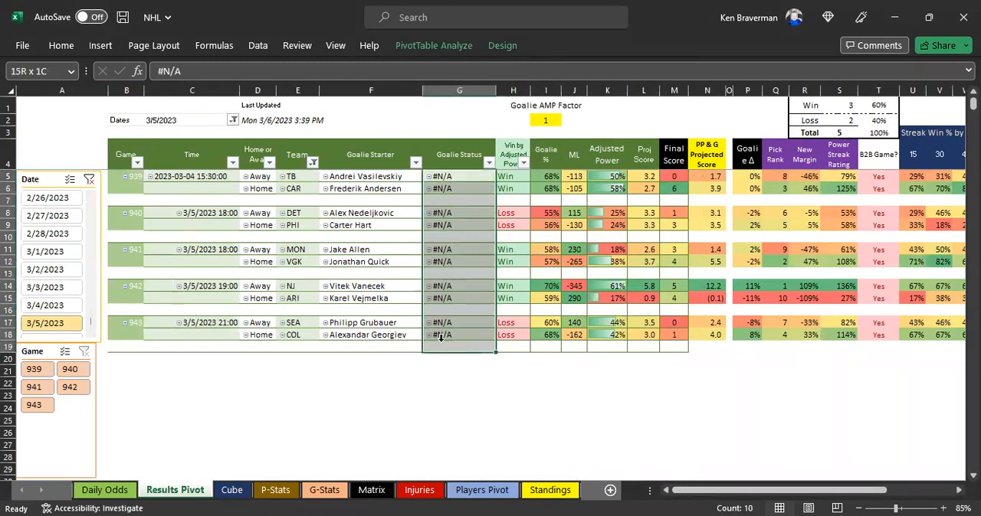
pyautogui.scroll(-1, 81, 326)
pyautogui.click(79, 322)
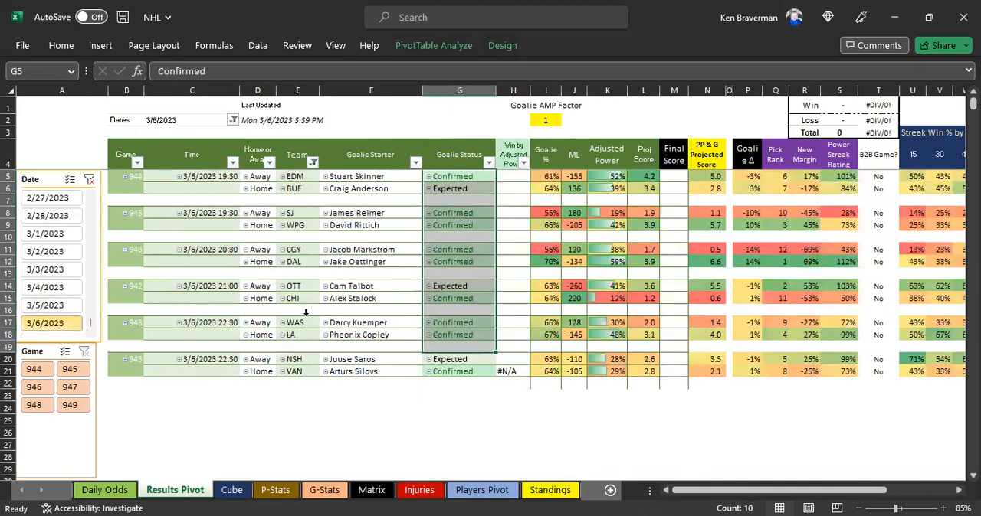
# Step: Inspect the Win by Adjusted Power cell H21 on Results Pivot and check RotoWire's projected starting goalies page
pyautogui.click(383, 394)
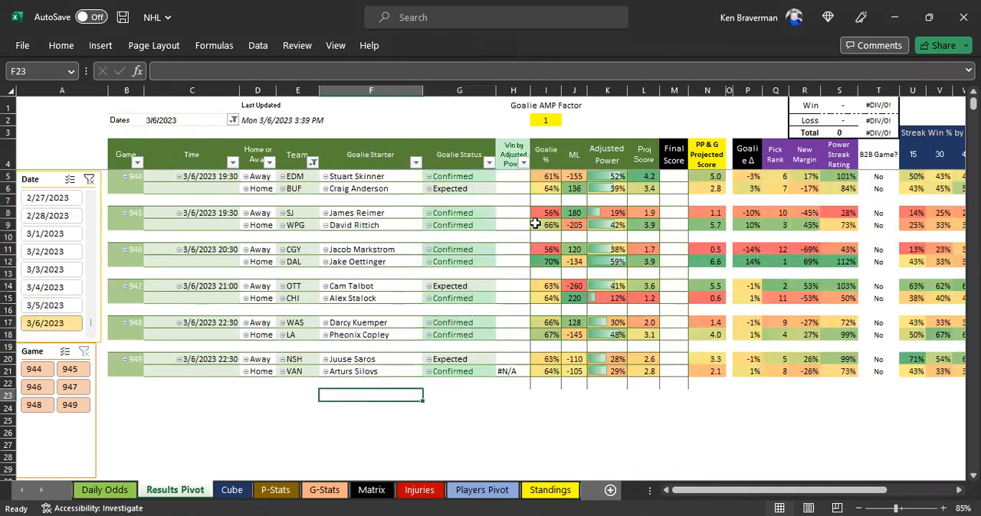
pyautogui.click(511, 372)
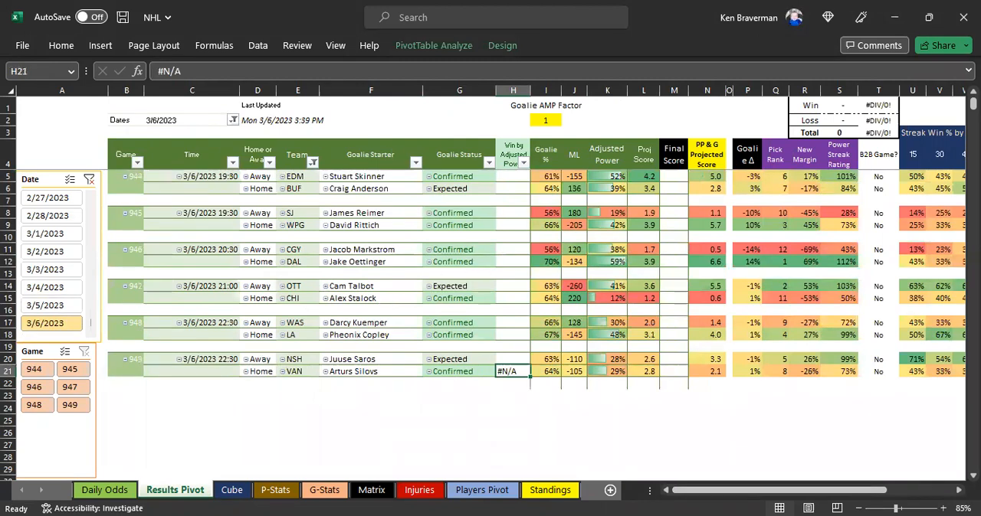
pyautogui.hotkey('alt', 'Tab')
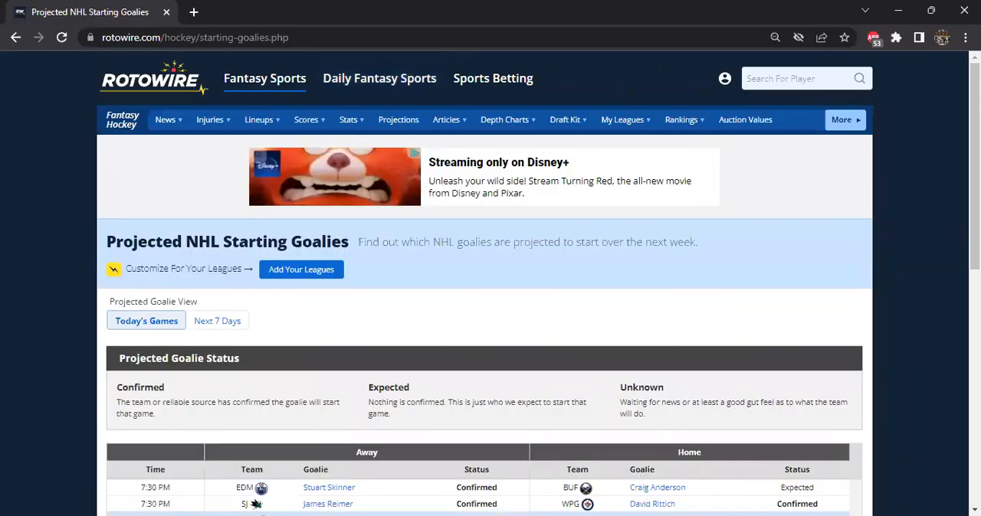
pyautogui.hotkey('alt', 'Tab')
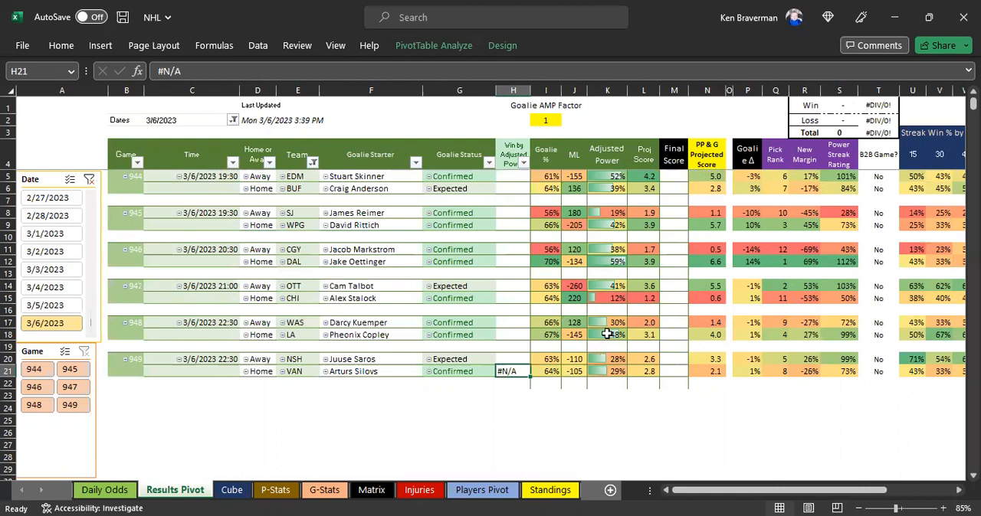
pyautogui.moveTo(606, 334)
pyautogui.click(419, 407)
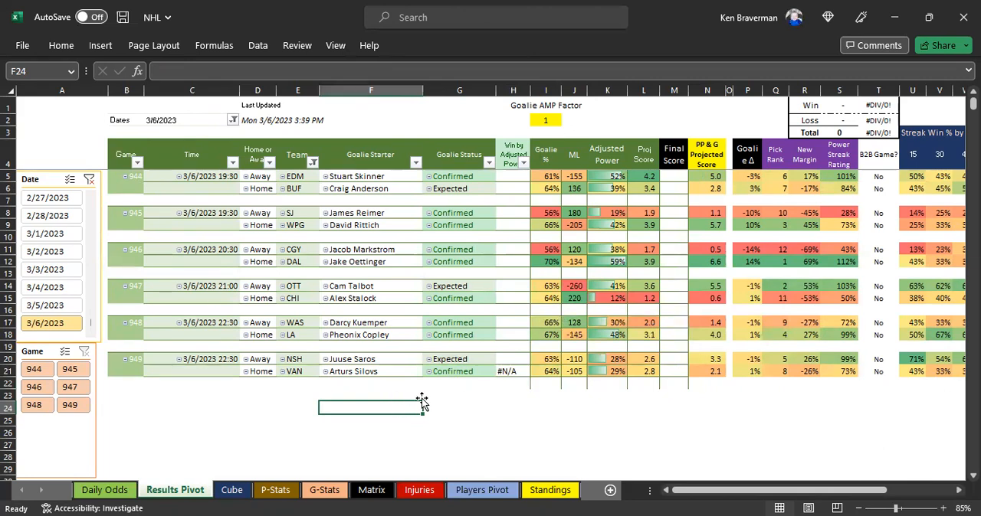
# Step: Review the 3/6/2023 Goalie Starter cells O1888:O1899 on the Cube sheet
pyautogui.click(232, 494)
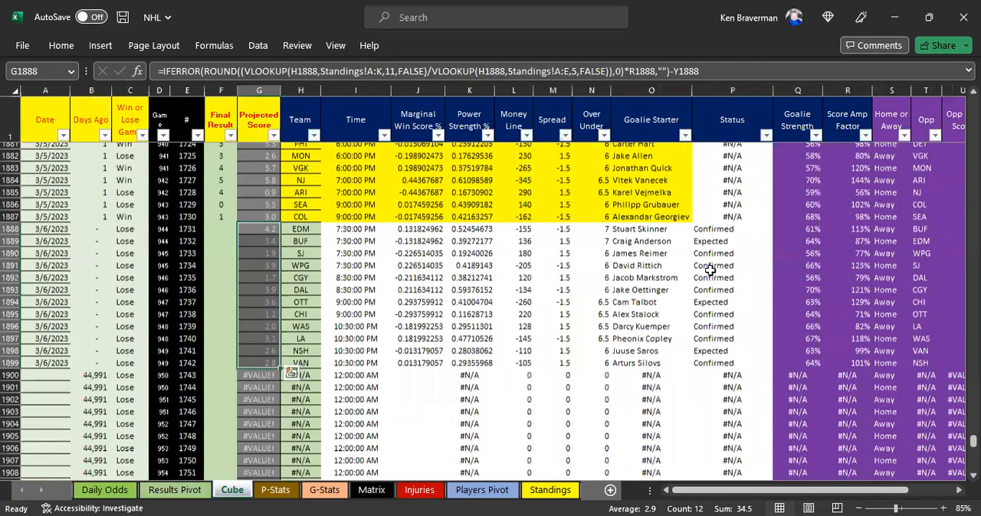
pyautogui.scroll(1, 643, 288)
pyautogui.moveTo(648, 261); pyautogui.dragTo(658, 393)
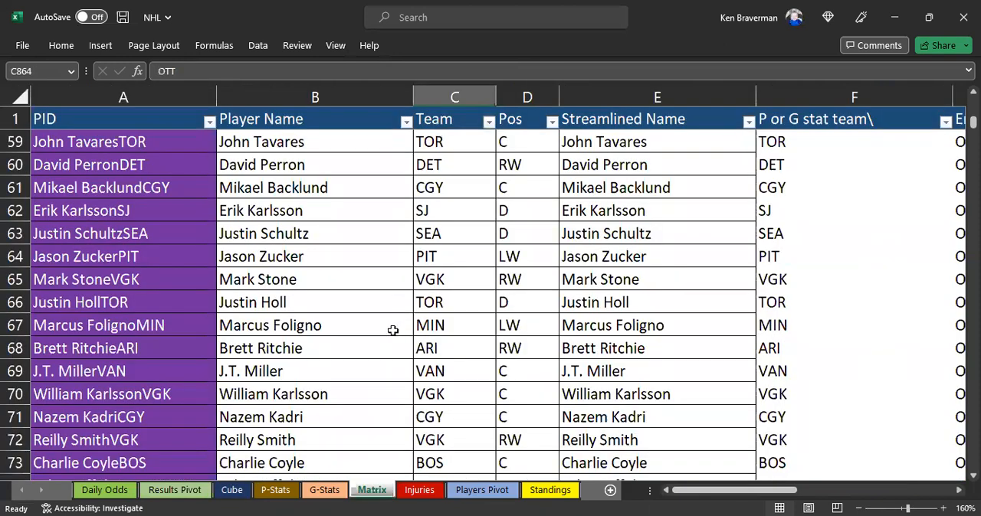
# Step: Examine the player list on the Matrix sheet down to its last filled row and the rows above it
pyautogui.scroll(-11, 391, 329)
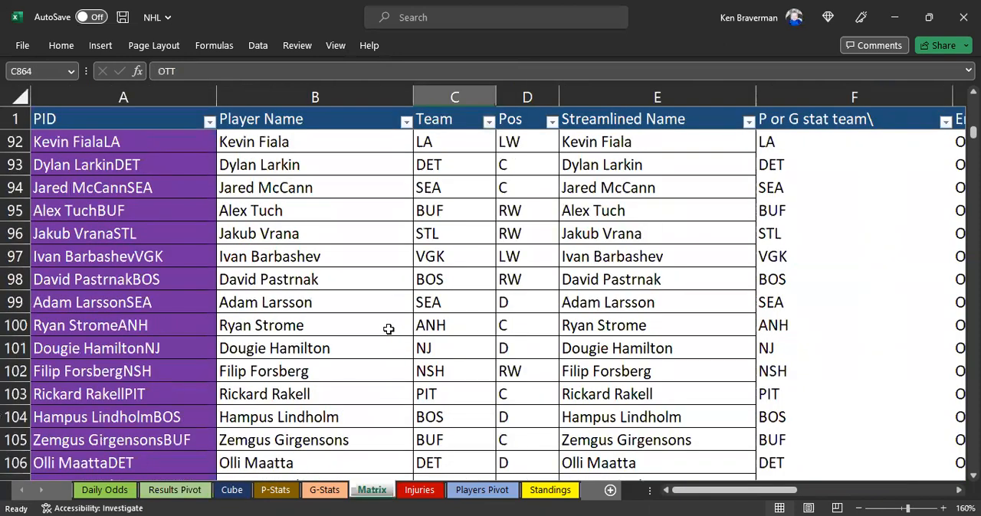
pyautogui.keyDown('ctrl'); pyautogui.scroll(-2, 398, 299); pyautogui.keyUp('ctrl')
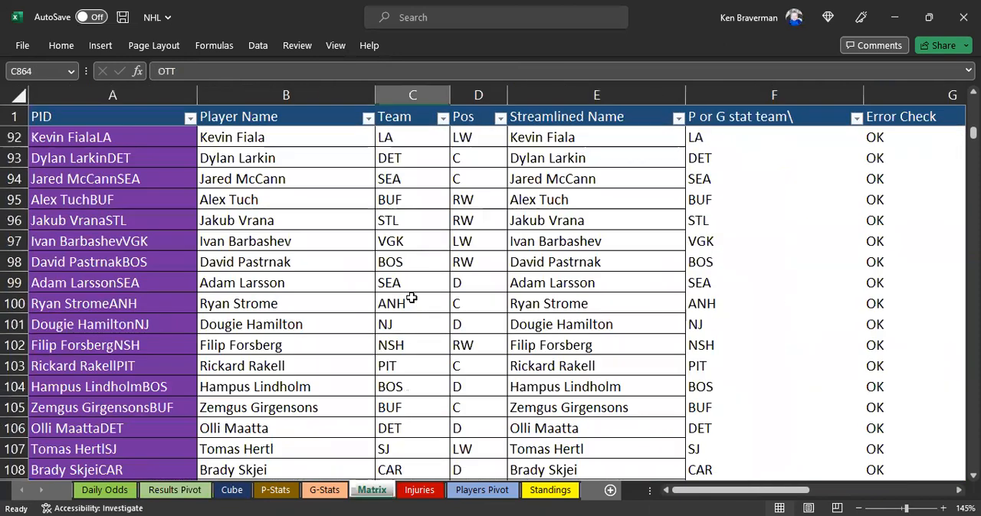
pyautogui.scroll(-14, 337, 322)
pyautogui.click(314, 350)
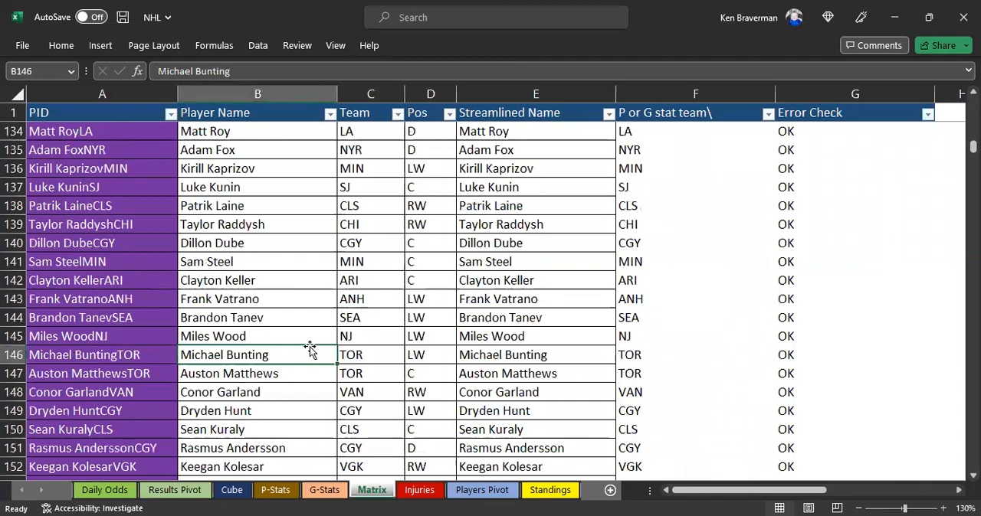
pyautogui.hotkey('ctrl', 'Down')
pyautogui.keyDown('ctrl'); pyautogui.scroll(-2, 340, 332); pyautogui.keyUp('ctrl')
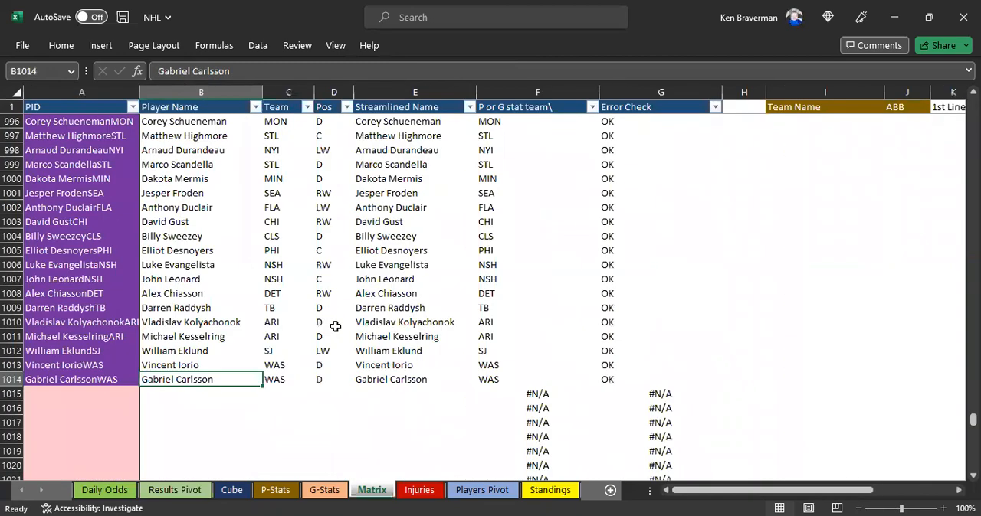
pyautogui.scroll(2, 330, 322)
pyautogui.click(259, 279)
pyautogui.click(274, 276)
pyautogui.scroll(8, 437, 245)
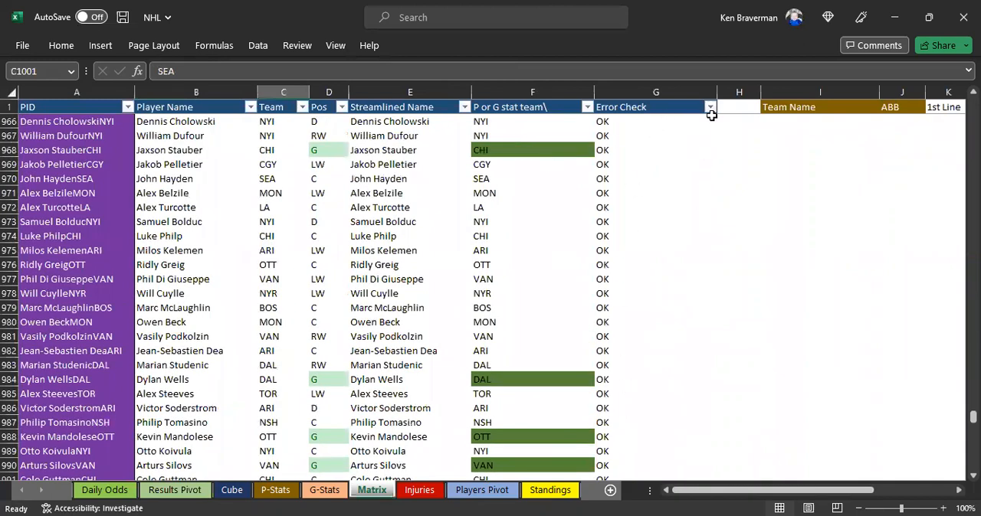
# Step: Check the filter values of the Error Check column on Matrix and return to the first Streamlined Name entry
pyautogui.click(708, 104)
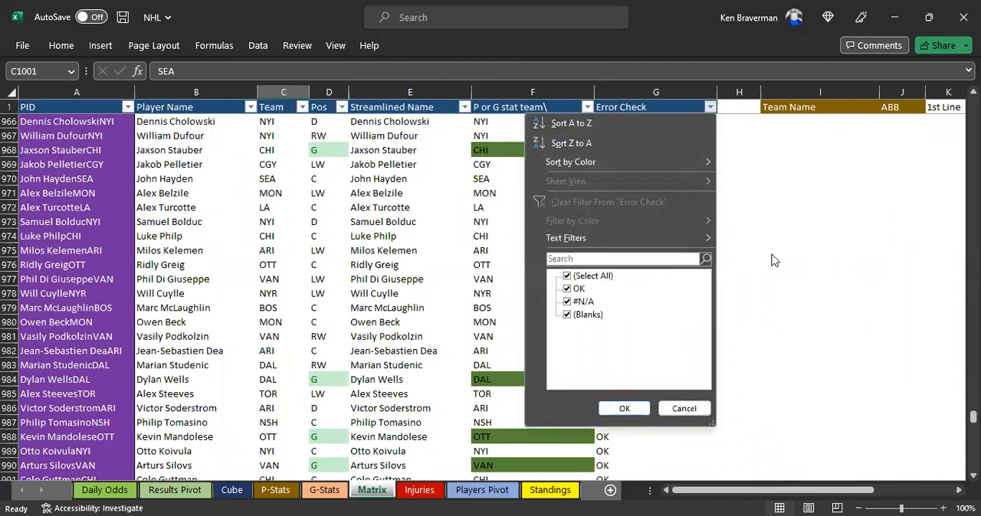
pyautogui.scroll(3, 466, 153)
pyautogui.click(392, 107)
pyautogui.press('Down')
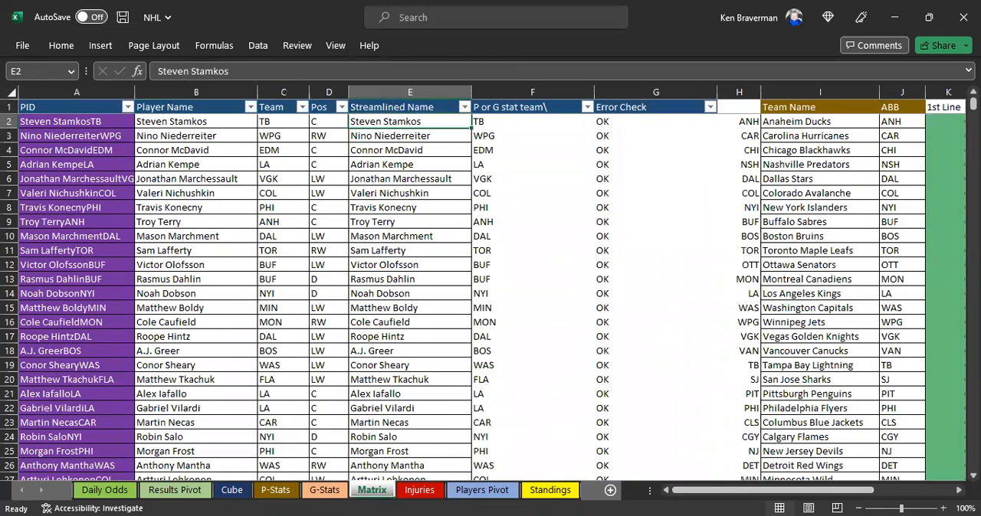
# Step: Switch to the browser, open RotoWire's NHL Stats page and export the 2022 skater stats to Excel
pyautogui.hotkey('alt', 'Tab')
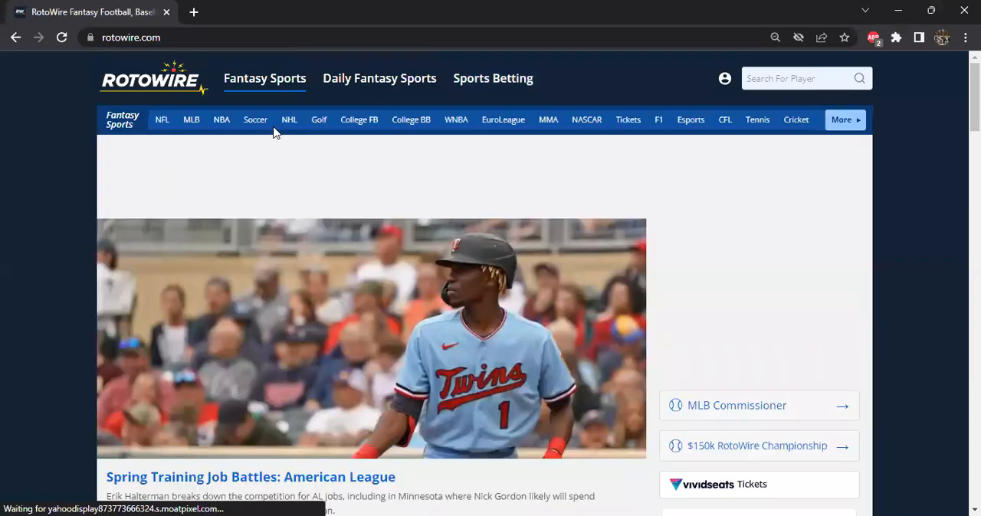
pyautogui.click(288, 120)
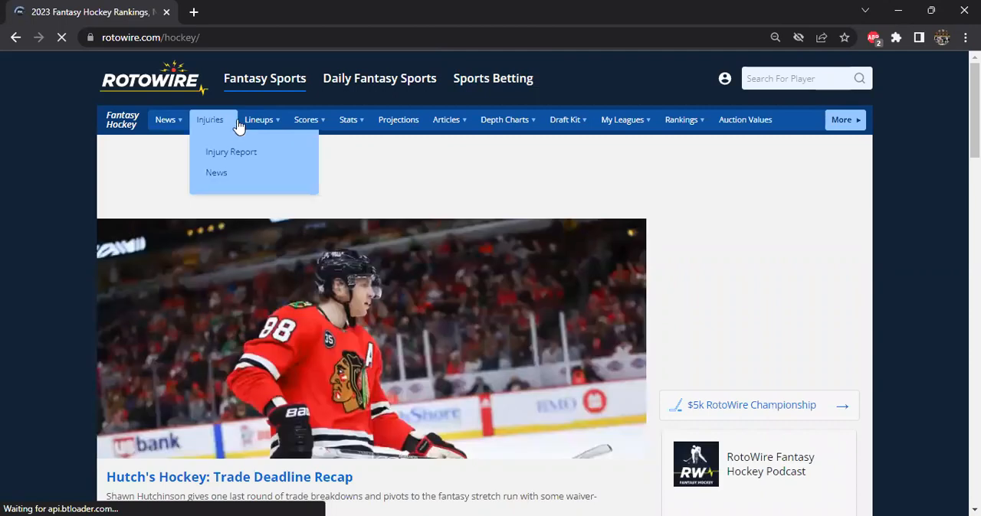
pyautogui.moveTo(270, 130)
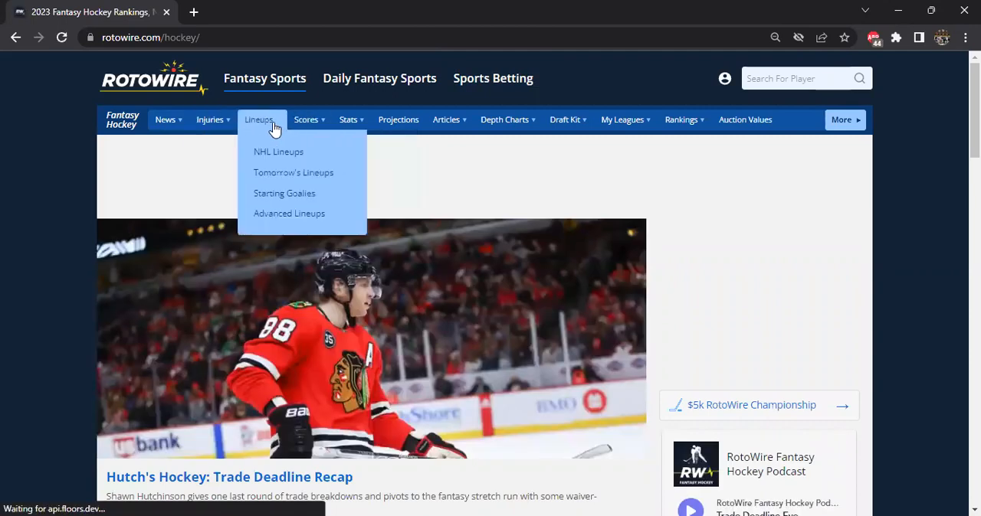
pyautogui.moveTo(350, 125)
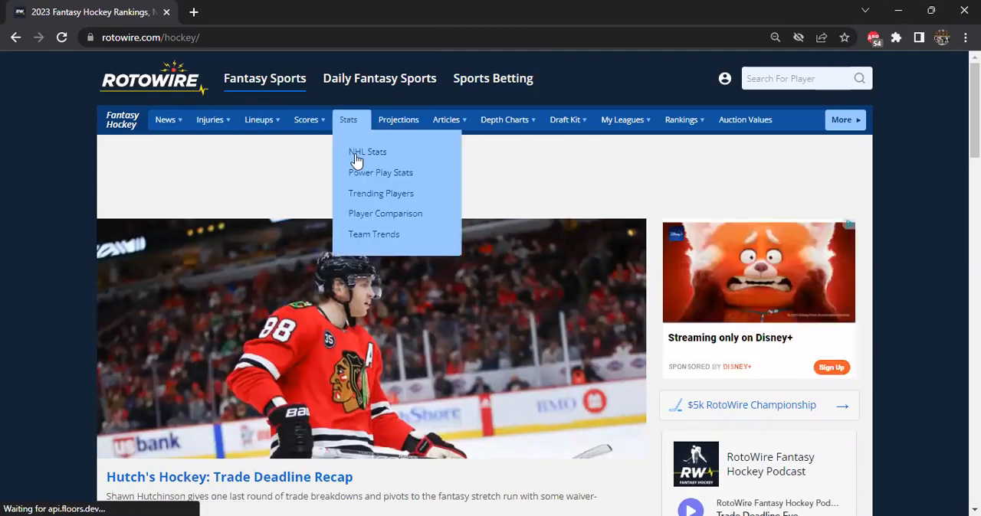
pyautogui.click(352, 157)
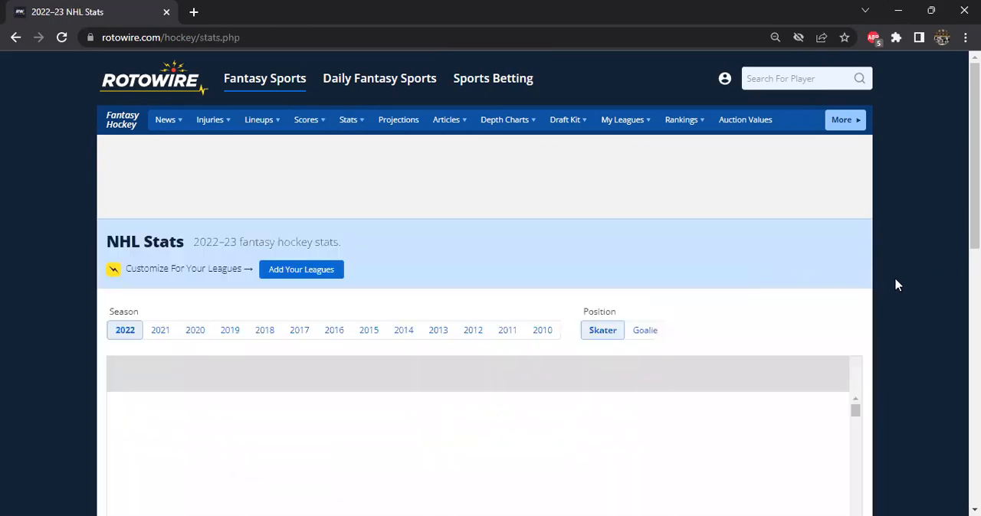
pyautogui.scroll(-10, 833, 291)
pyautogui.scroll(-2, 887, 308)
pyautogui.click(805, 226)
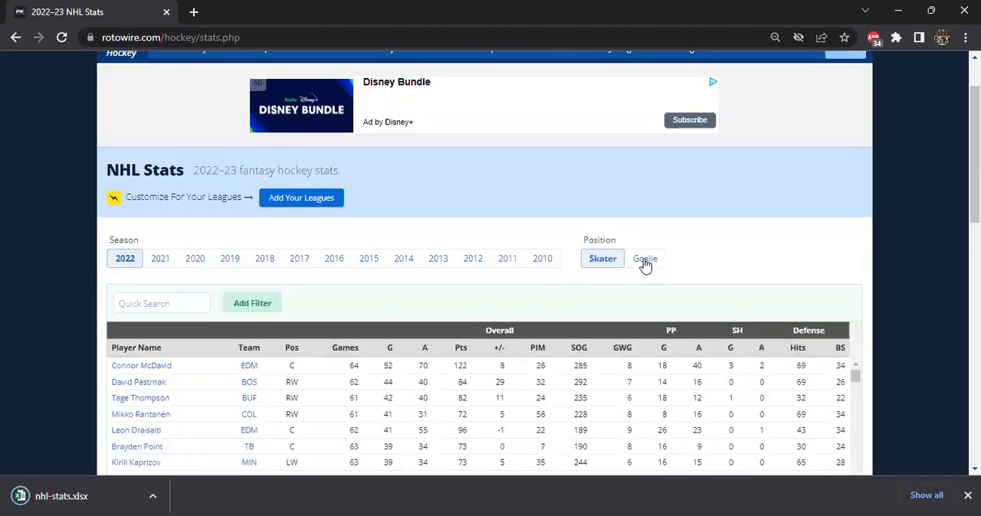
# Step: Show the Goalie stats on RotoWire, export them to Excel and open the downloaded file
pyautogui.click(651, 264)
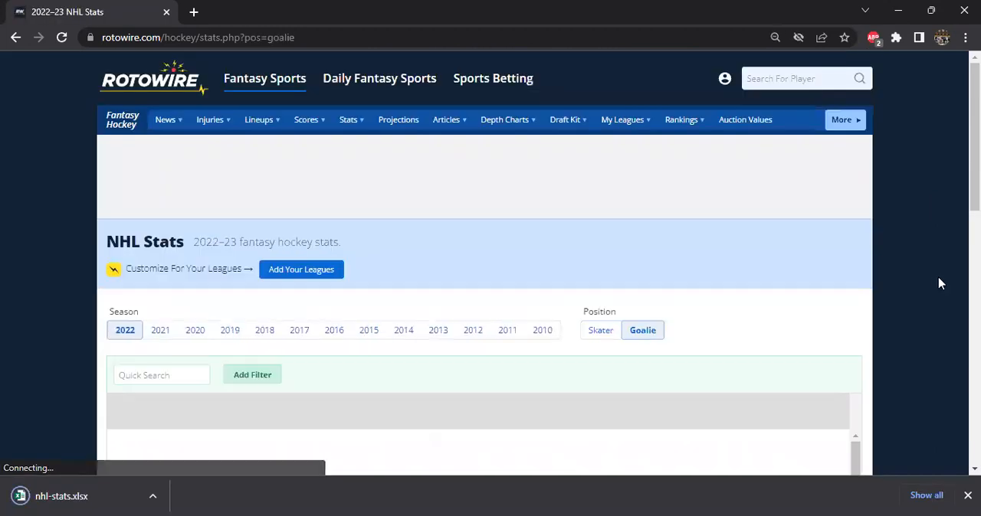
pyautogui.scroll(-10, 931, 279)
pyautogui.click(813, 344)
pyautogui.click(222, 502)
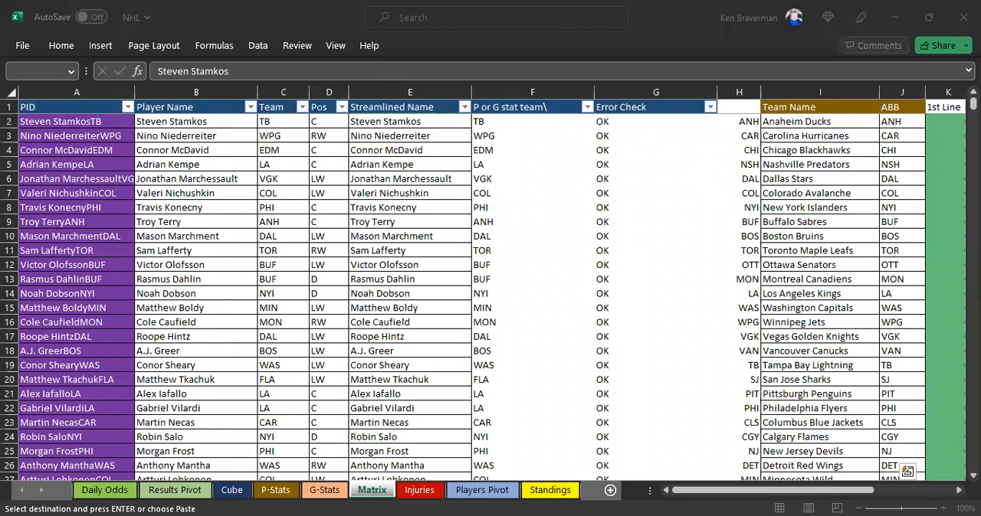
# Step: Paste the copied RotoWire skater stats into the P-Stats sheet starting at cell E3
pyautogui.click(275, 490)
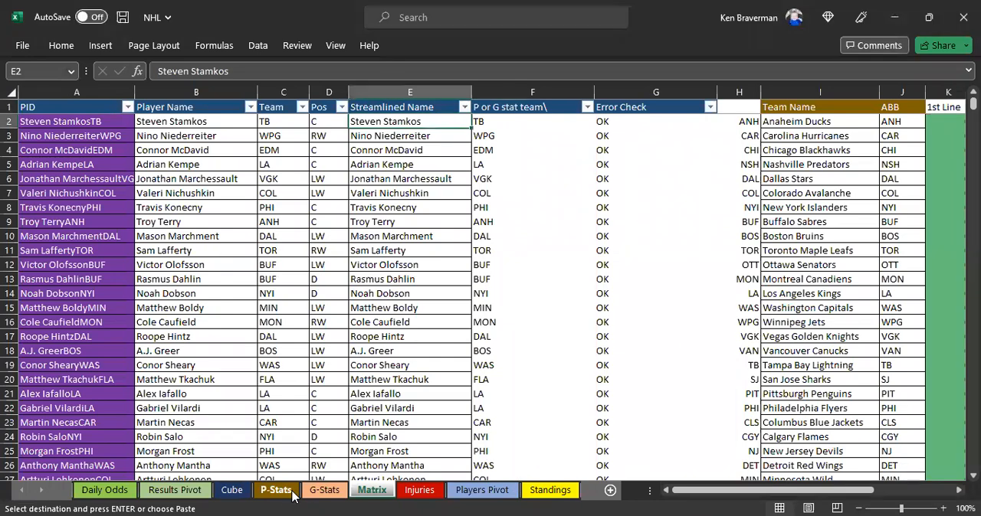
pyautogui.click(327, 132)
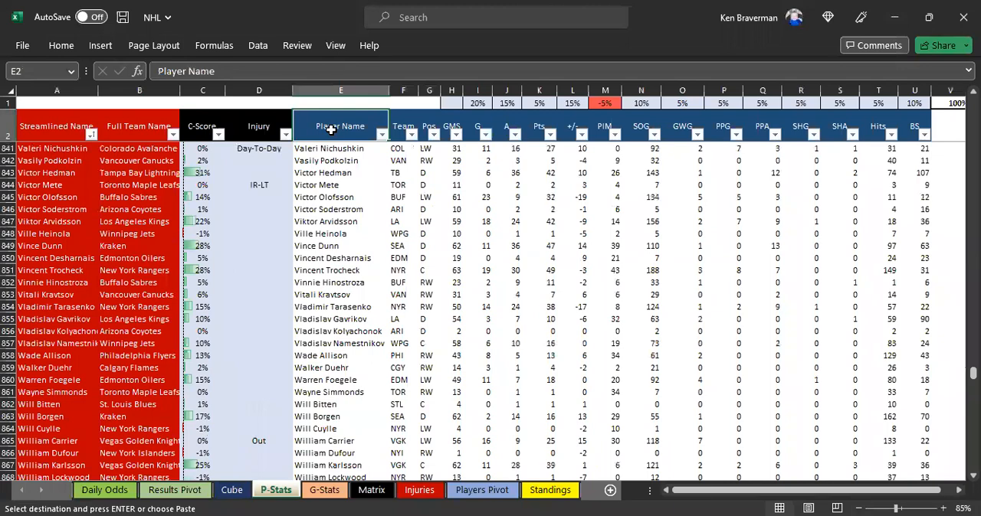
pyautogui.press('Down')
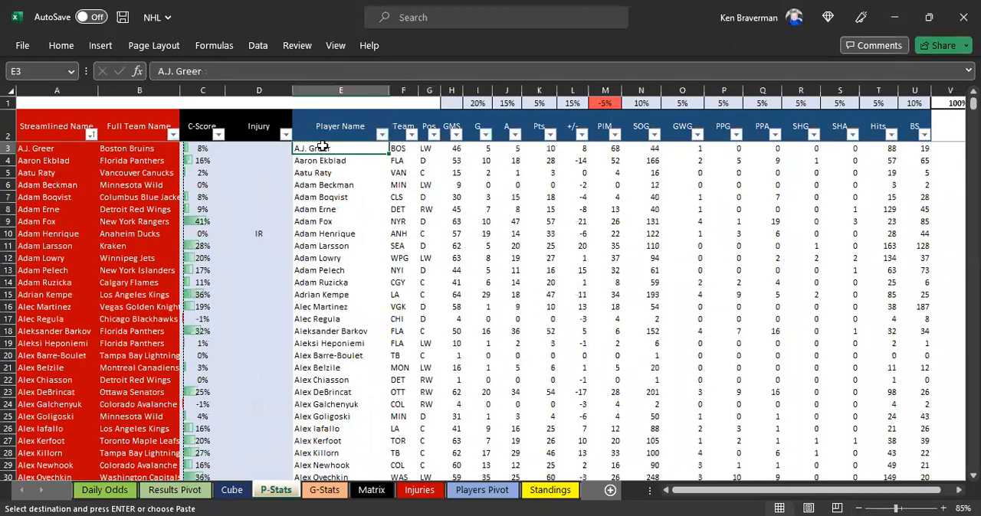
pyautogui.hotkey('ctrl', 'v')
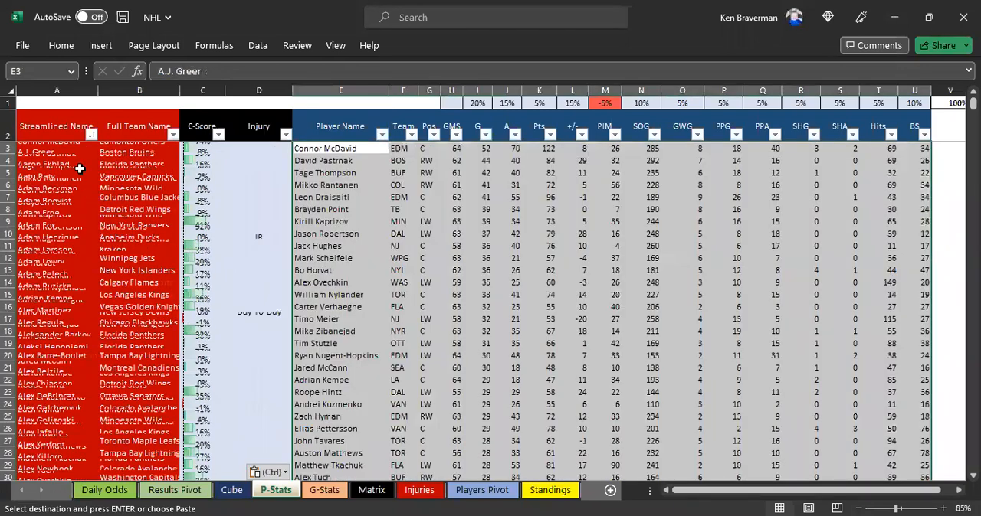
# Step: Sort the P-Stats table by Streamlined Name from A to Z
pyautogui.click(89, 135)
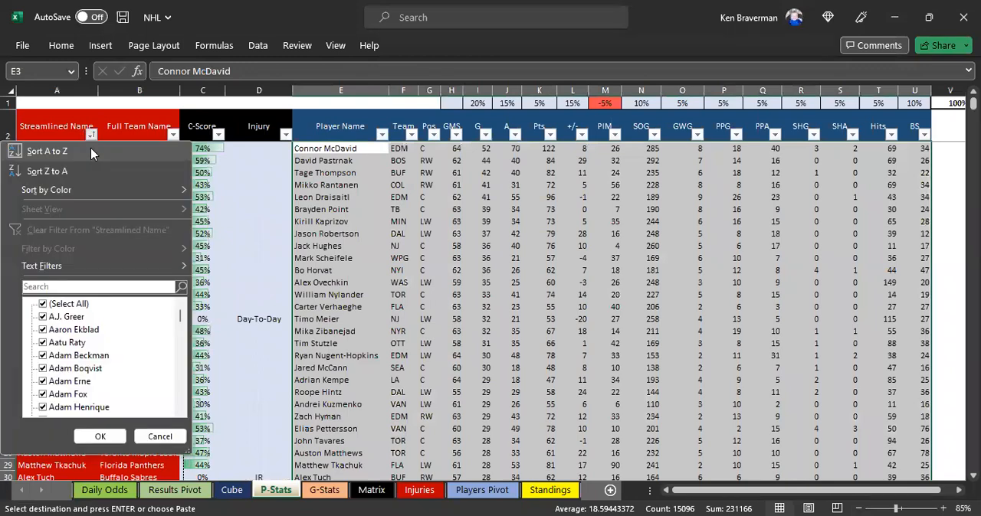
pyautogui.click(343, 223)
pyautogui.click(345, 221)
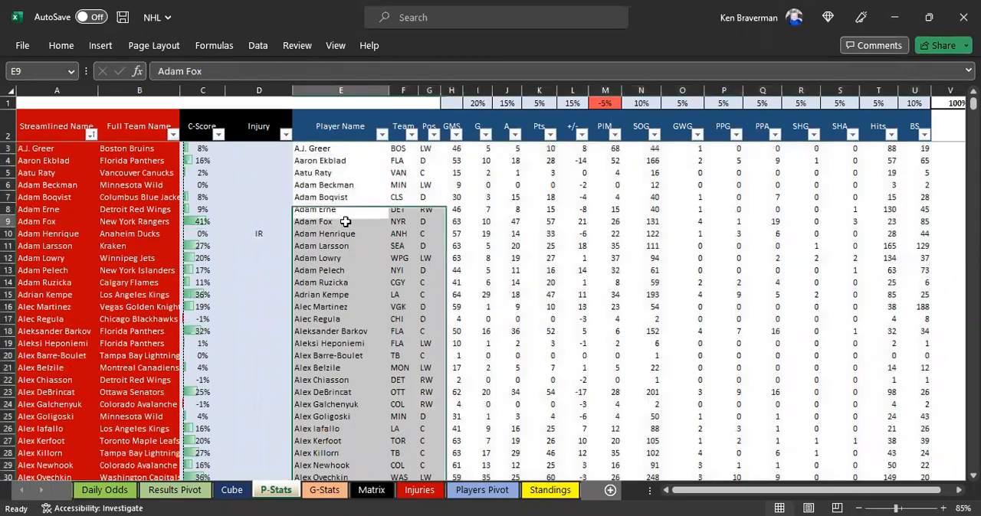
# Step: Copy the last player's name, team and position from P-Stats E890:G890 to the first empty Matrix row at B1015
pyautogui.hotkey('ctrl', 'Down')
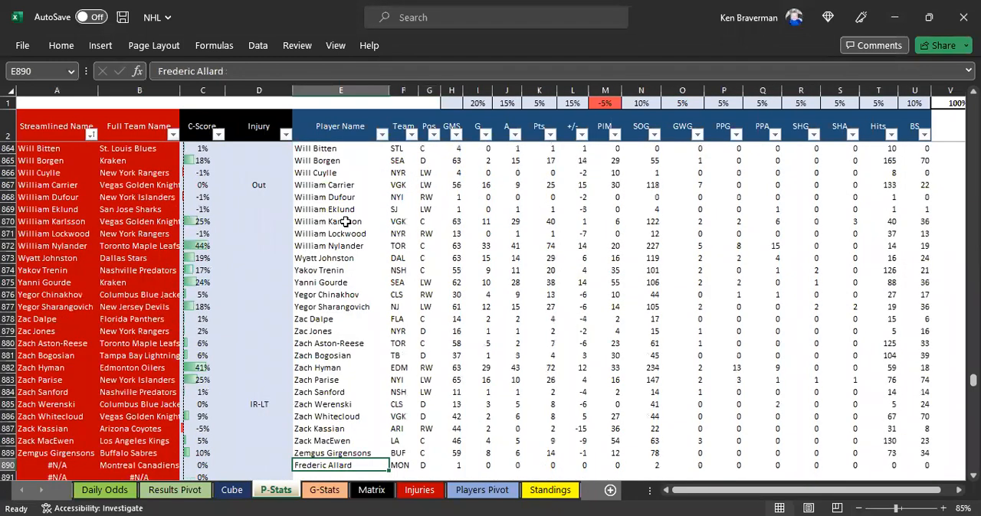
pyautogui.hotkey('ctrl', 'shift', 'Right')
pyautogui.hotkey('ctrl', 'c')
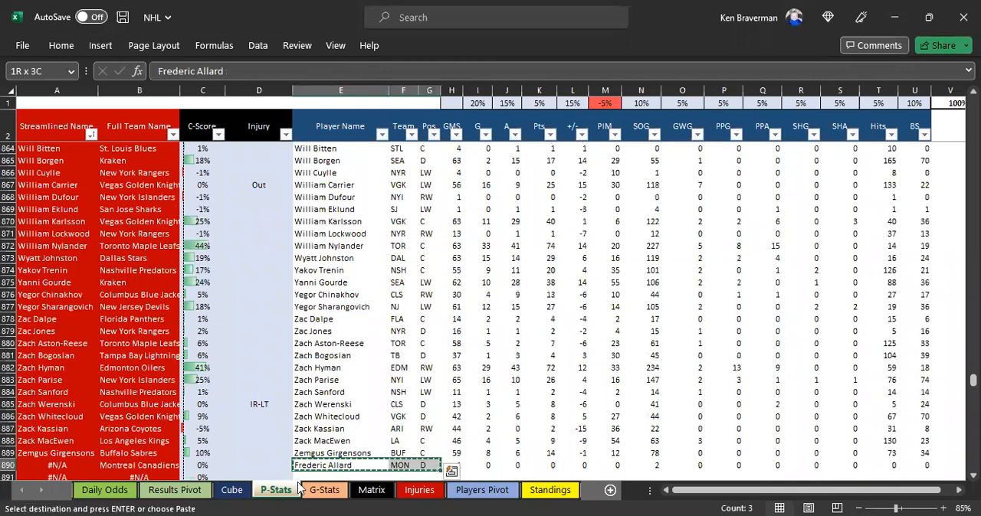
pyautogui.click(373, 491)
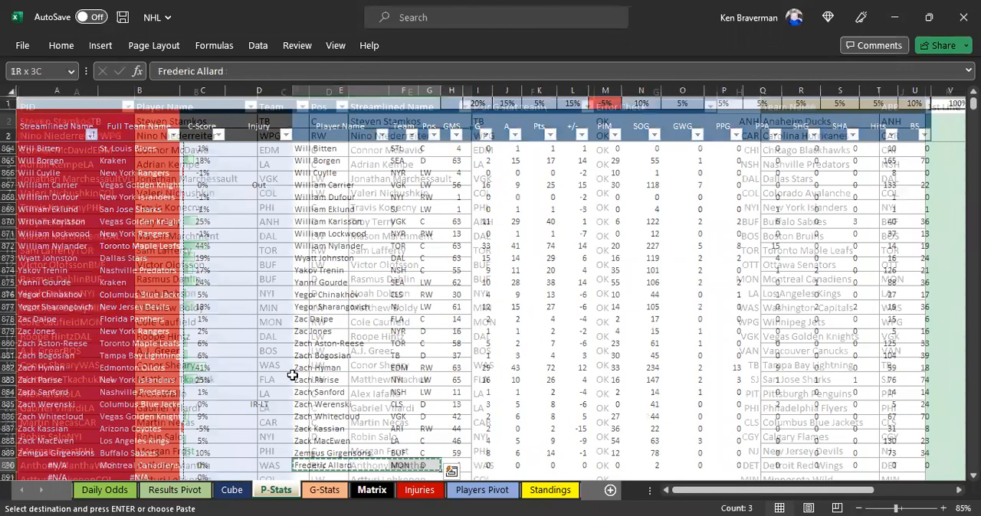
pyautogui.click(170, 366)
pyautogui.hotkey('ctrl', 'Down')
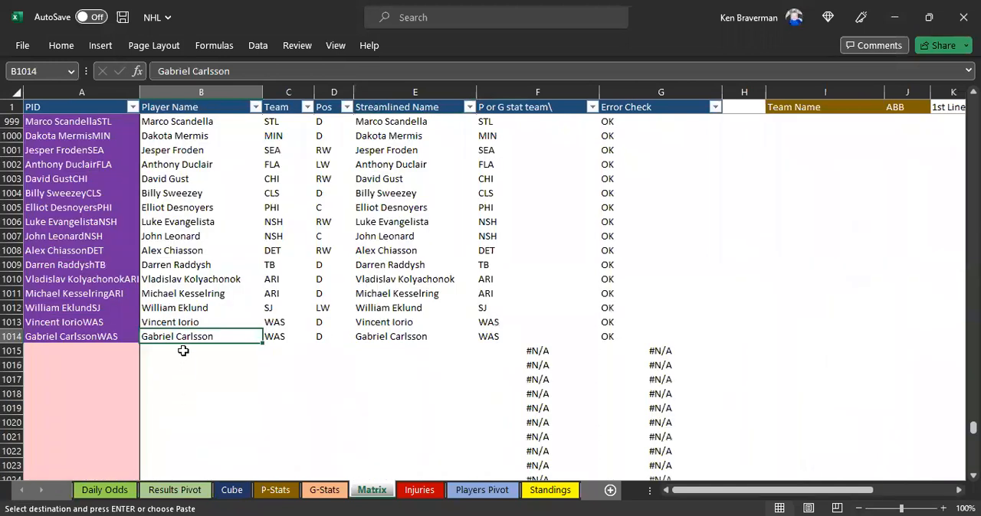
pyautogui.press('Down')
pyautogui.hotkey('ctrl', 'v')
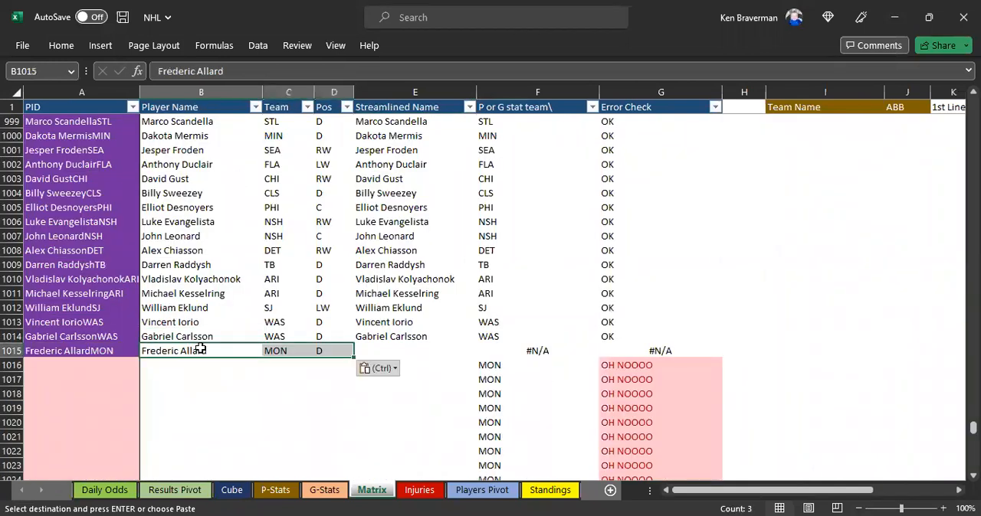
# Step: Copy the new player's name from Matrix cell B1015 into the Streamlined Name cell E1015
pyautogui.click(200, 349)
pyautogui.hotkey('ctrl', 'c')
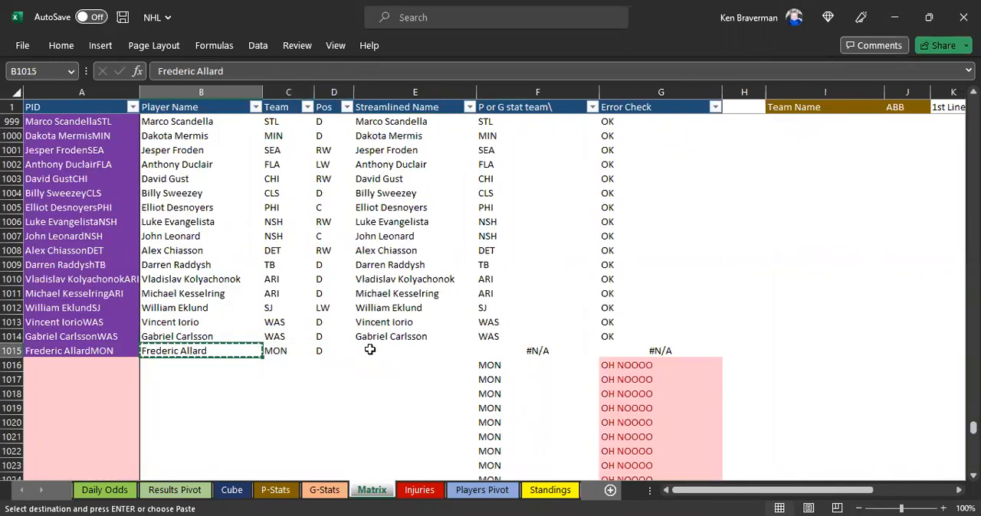
pyautogui.click(369, 349)
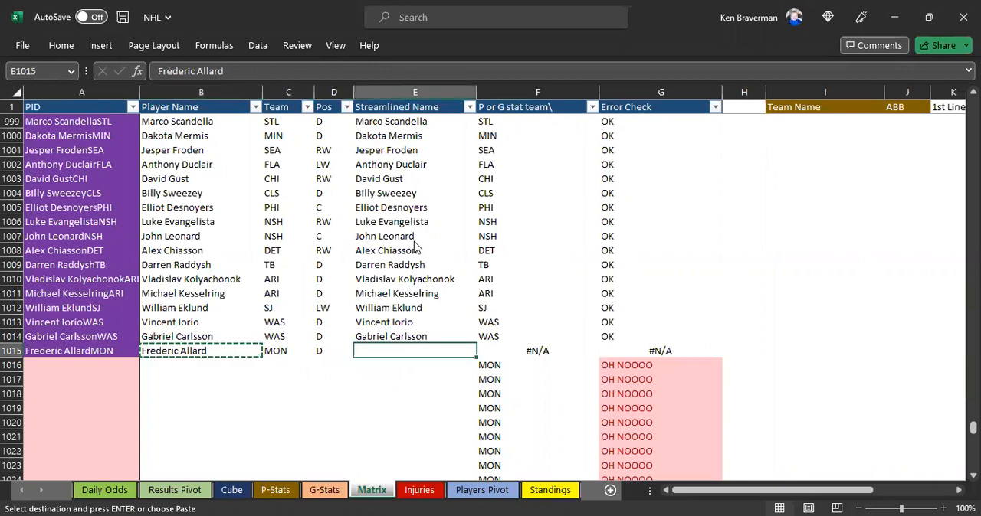
pyautogui.rightClick(373, 351)
pyautogui.click(426, 184)
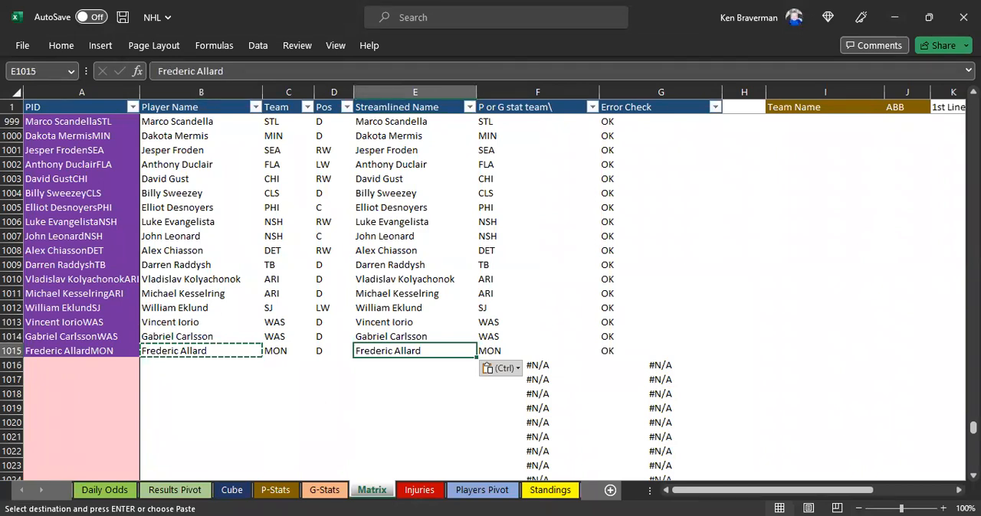
# Step: Copy the goalie stats from the downloaded nhl-stats (1).xlsx and paste them into the G-Stats sheet starting at cell F3
pyautogui.hotkey('alt', 'Tab')
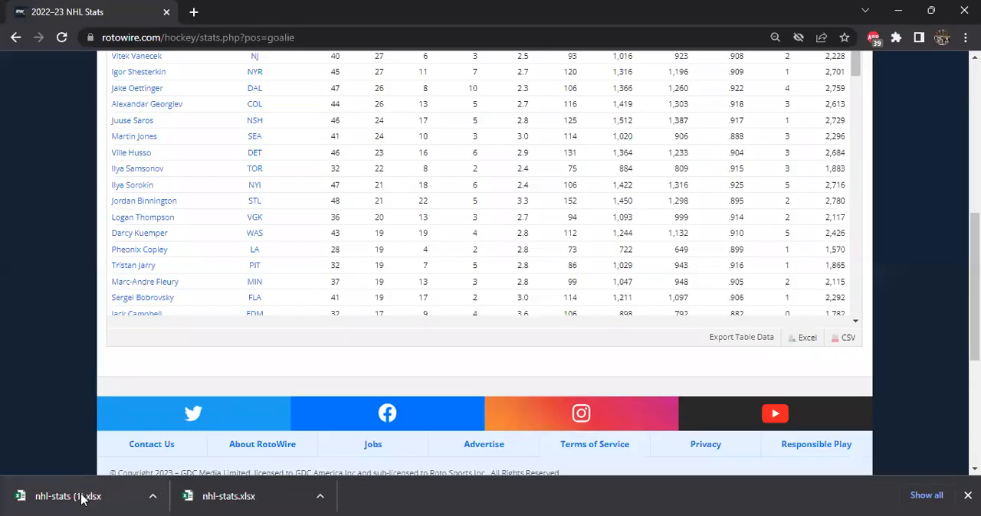
pyautogui.hotkey('alt', 'Tab')
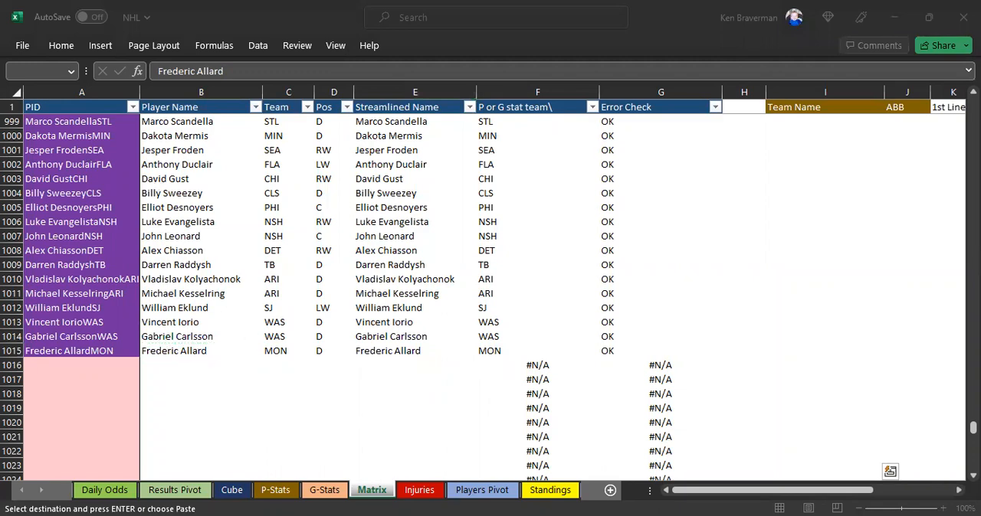
pyautogui.click(324, 490)
pyautogui.click(159, 109)
pyautogui.scroll(12, 165, 113)
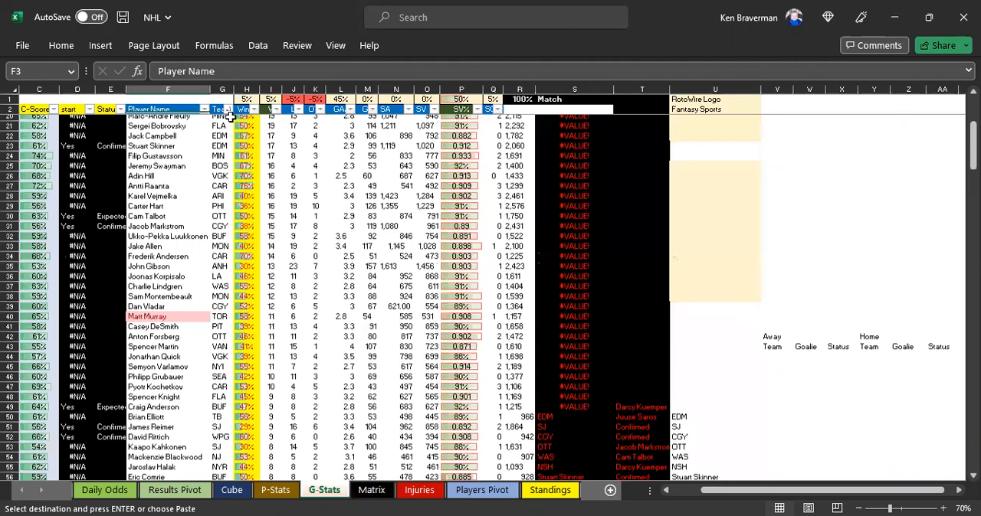
pyautogui.click(182, 120)
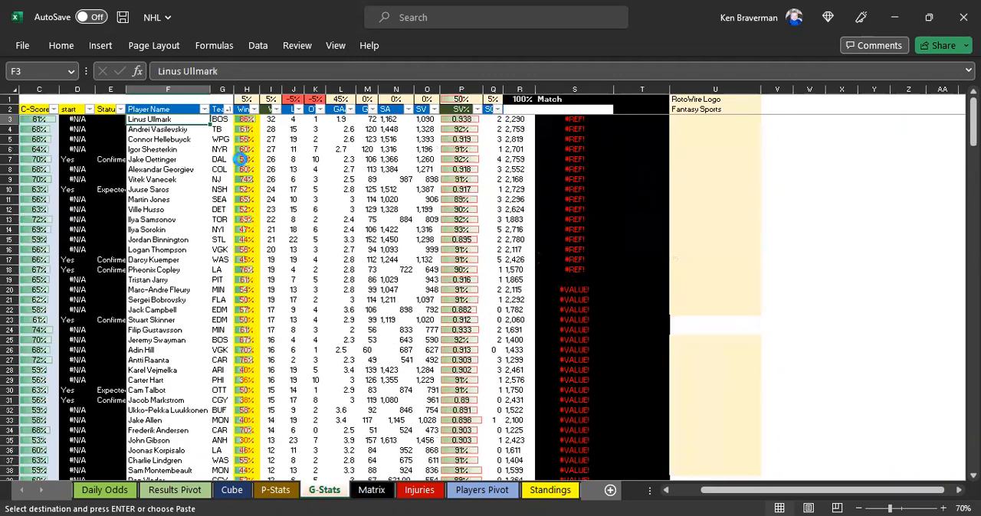
pyautogui.hotkey('ctrl', 'v')
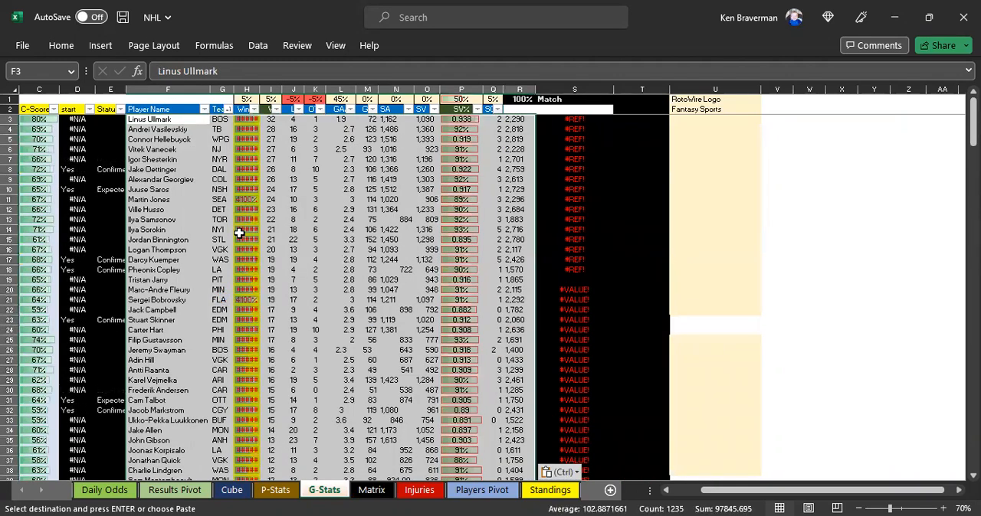
# Step: Copy the win percentage formula from G-Stats cell H99 up through column H to H3, replacing the pasted values
pyautogui.click(240, 231)
pyautogui.click(191, 269)
pyautogui.hotkey('ctrl', 'Down')
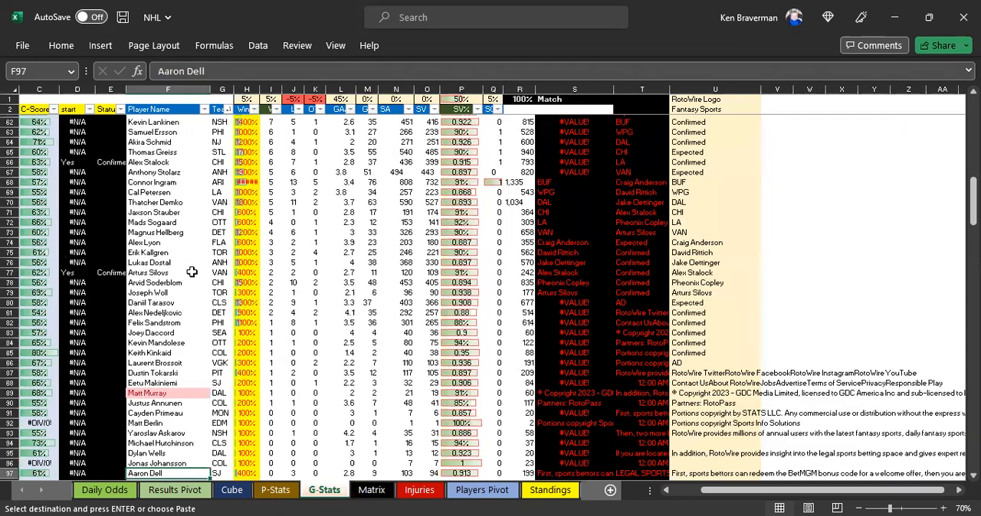
pyautogui.press('Down')
pyautogui.press('Down')
pyautogui.press('Right')
pyautogui.press('Right')
pyautogui.hotkey('ctrl', 'shift', 'Up')
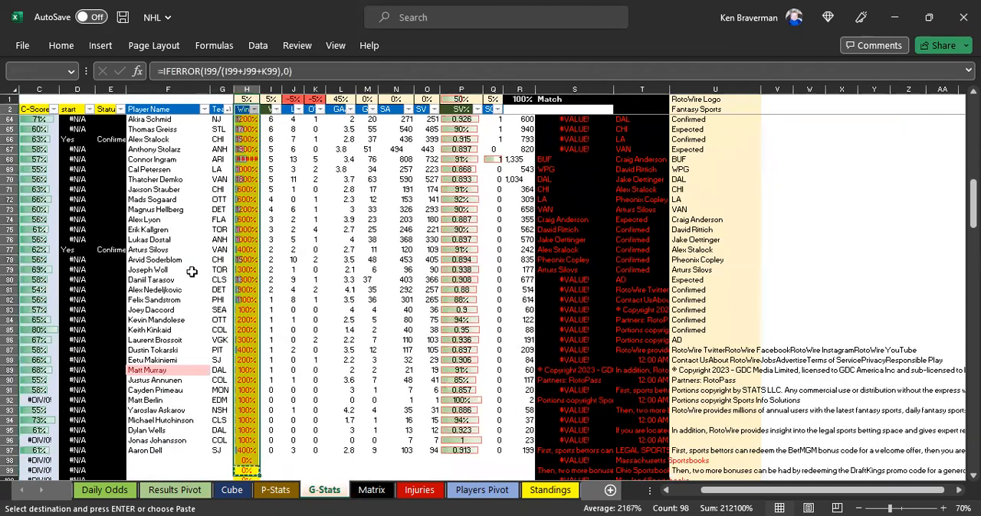
pyautogui.hotkey('shift', 'Down')
pyautogui.hotkey('ctrl', 'v')
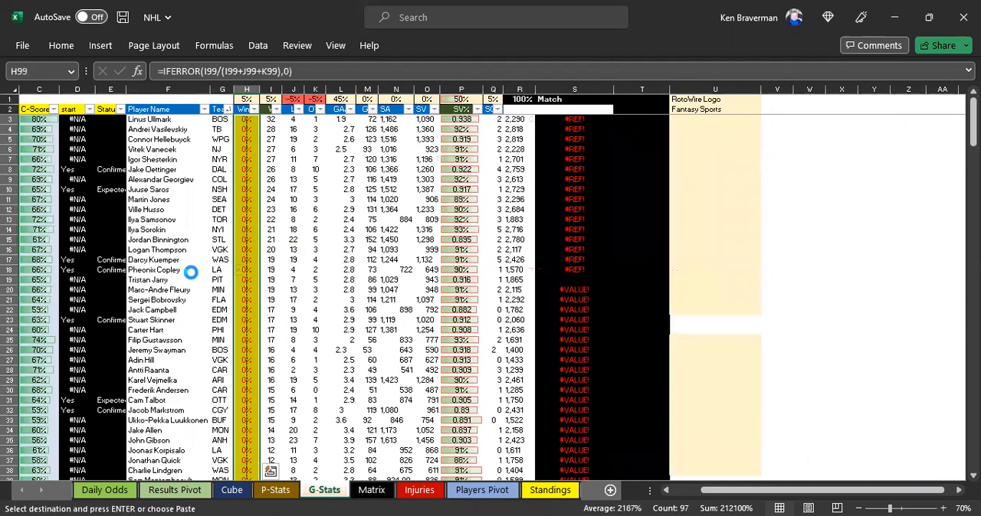
pyautogui.click(425, 284)
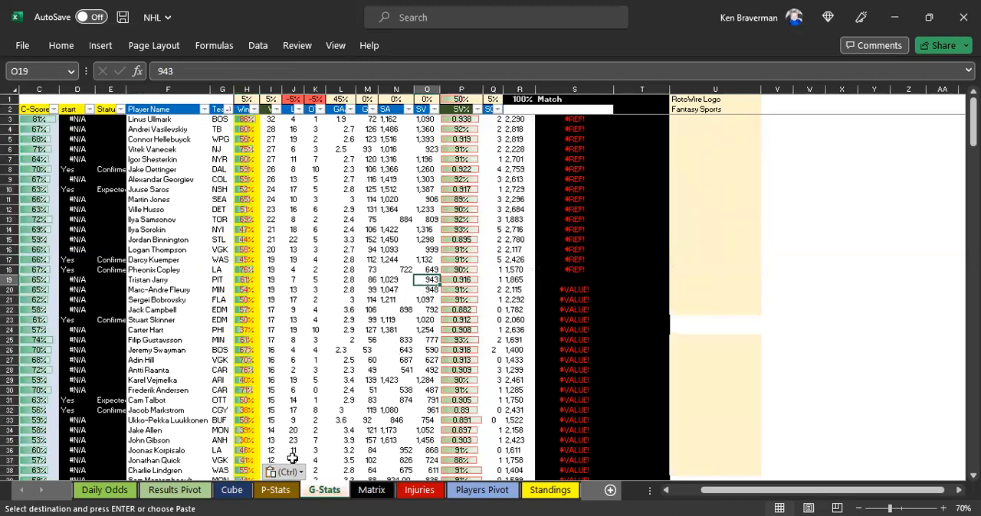
pyautogui.scroll(-4, 316, 360)
pyautogui.scroll(4, 316, 359)
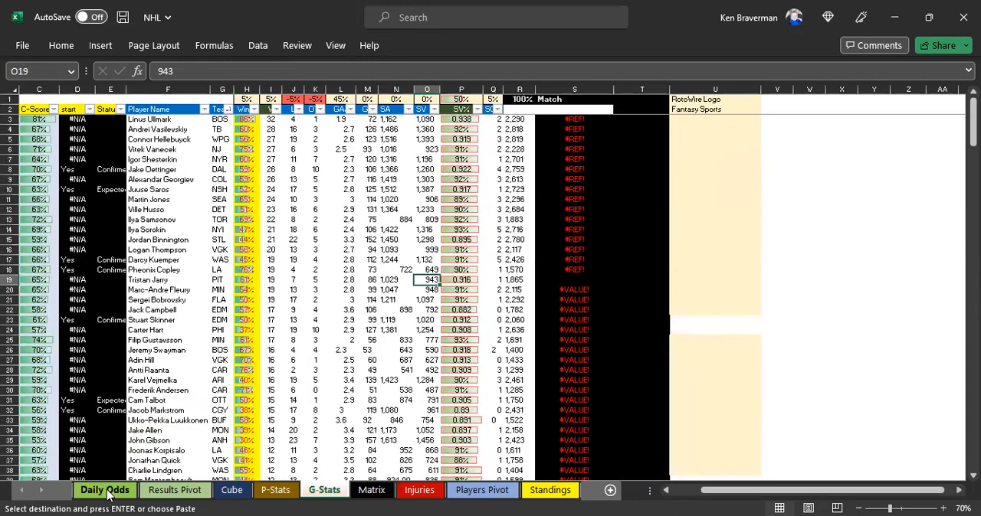
# Step: Check the Error Check filter values on the Matrix sheet for players whose teams do not match
pyautogui.click(157, 491)
pyautogui.click(371, 491)
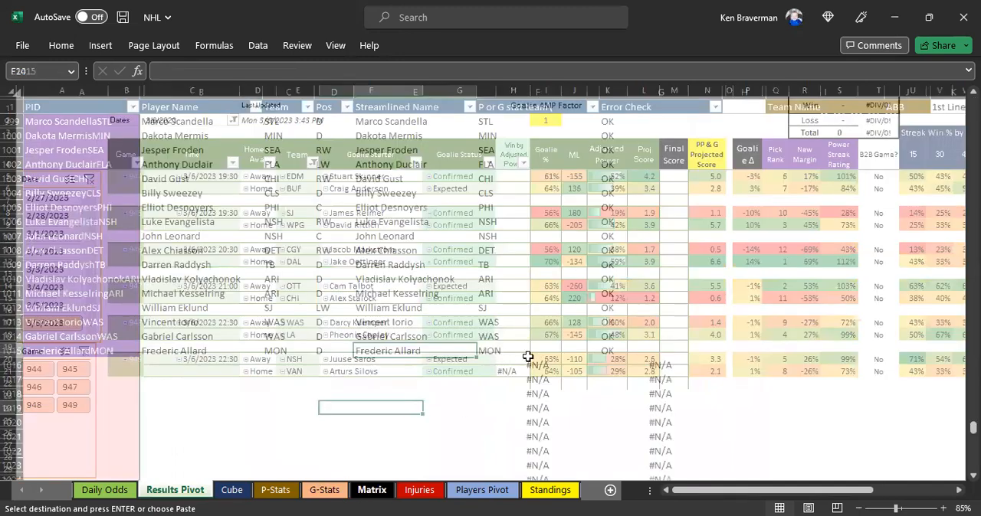
pyautogui.scroll(4, 648, 137)
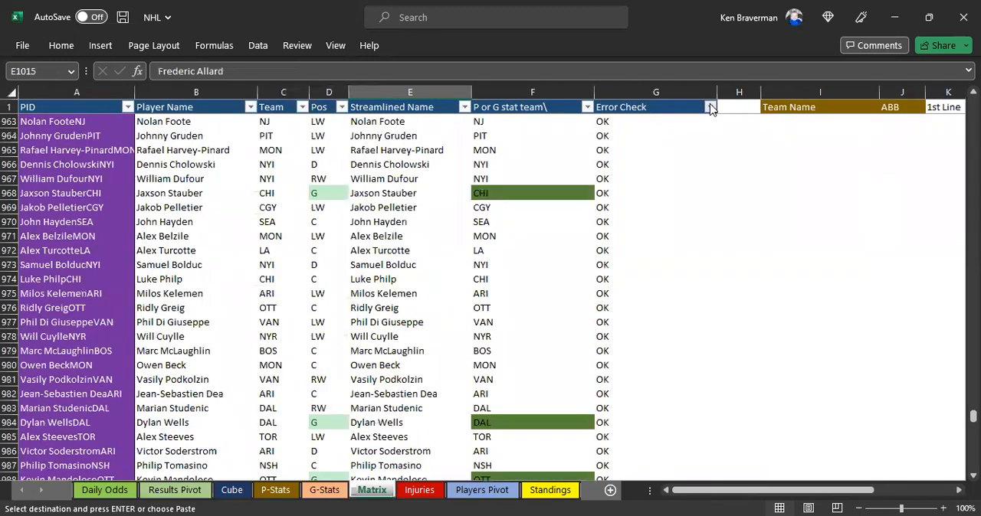
pyautogui.click(710, 107)
pyautogui.click(834, 205)
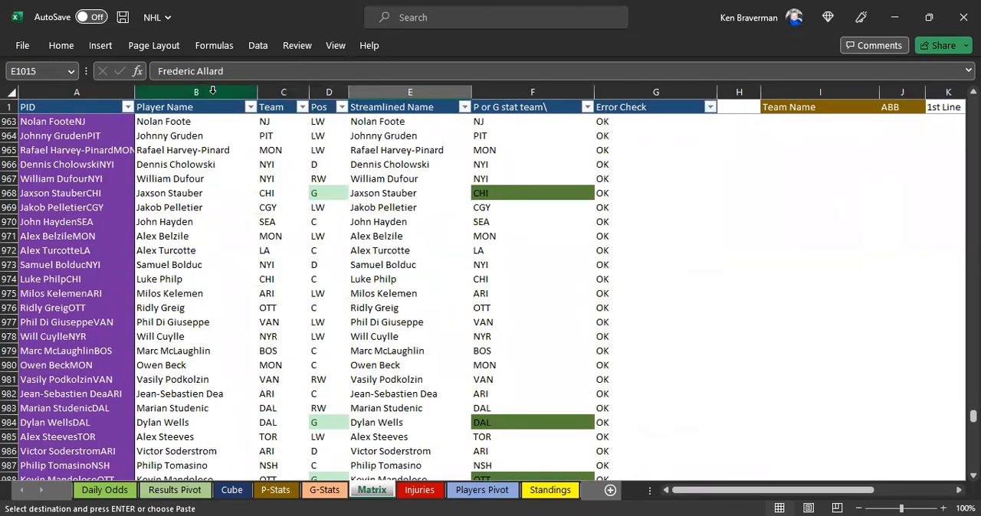
pyautogui.click(213, 105)
pyautogui.press('Down')
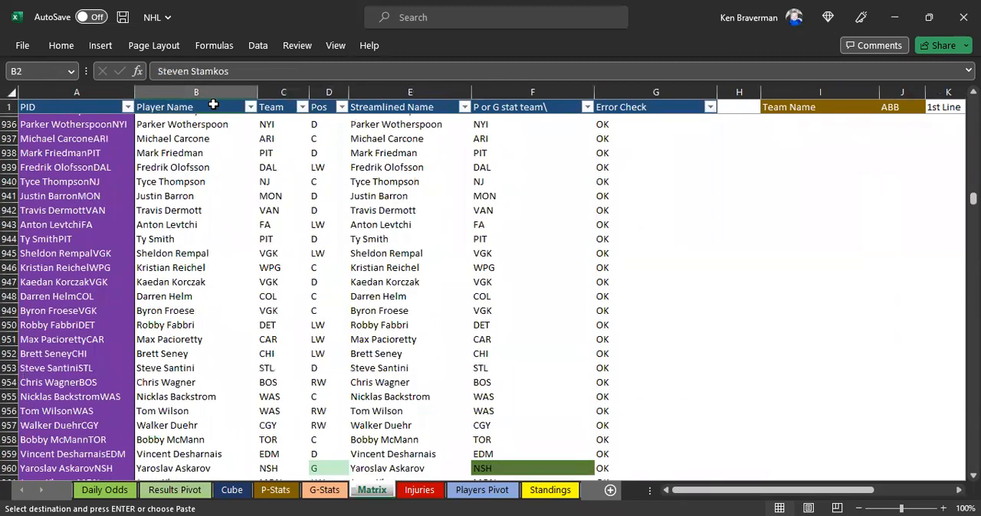
# Step: Refresh the pivot table on the Results Pivot sheet with the updated player and goalie stats
pyautogui.click(177, 491)
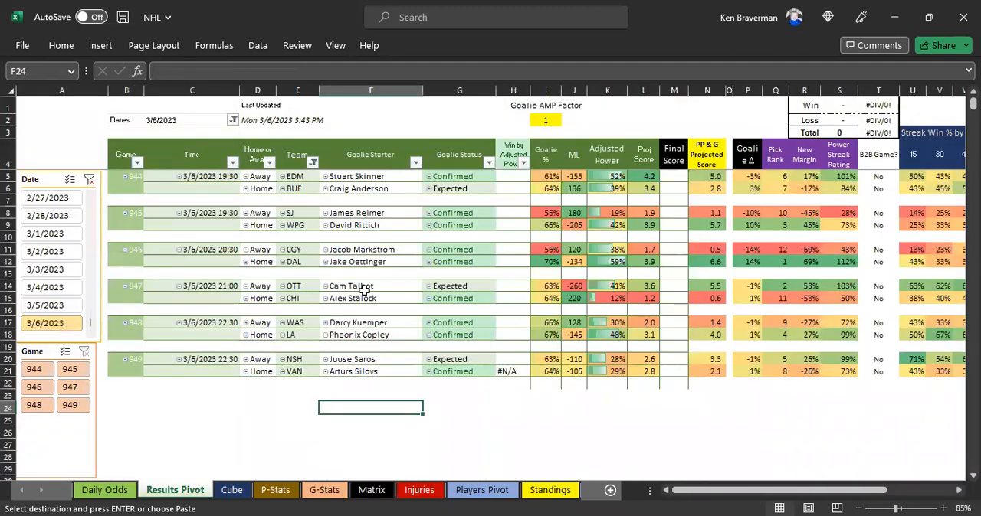
pyautogui.rightClick(381, 260)
pyautogui.click(429, 245)
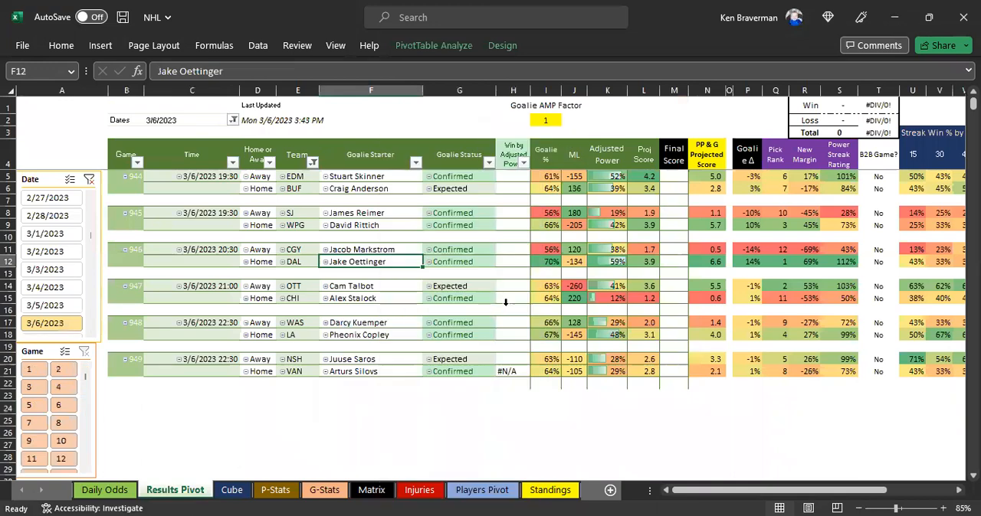
# Step: Check the team table on the Standings sheet and refresh the results pivot again
pyautogui.click(546, 491)
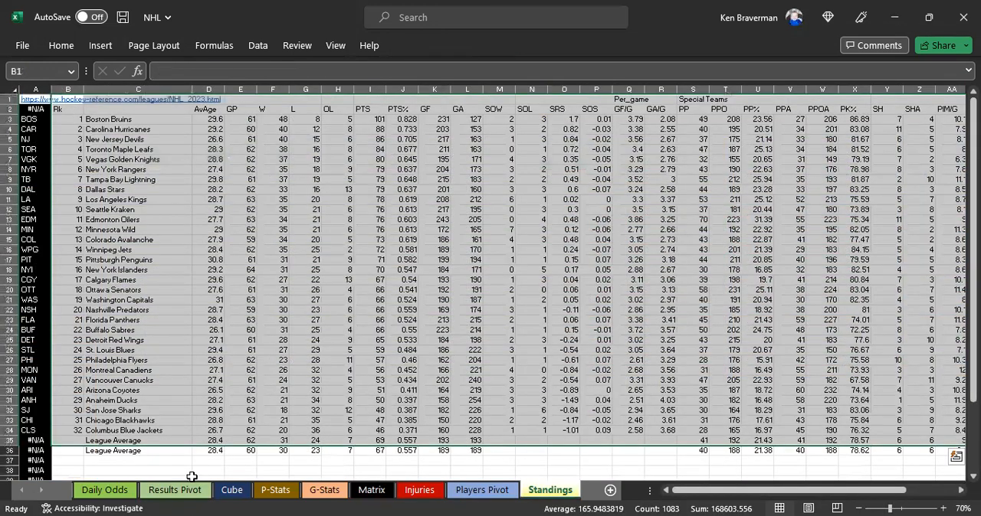
pyautogui.click(178, 489)
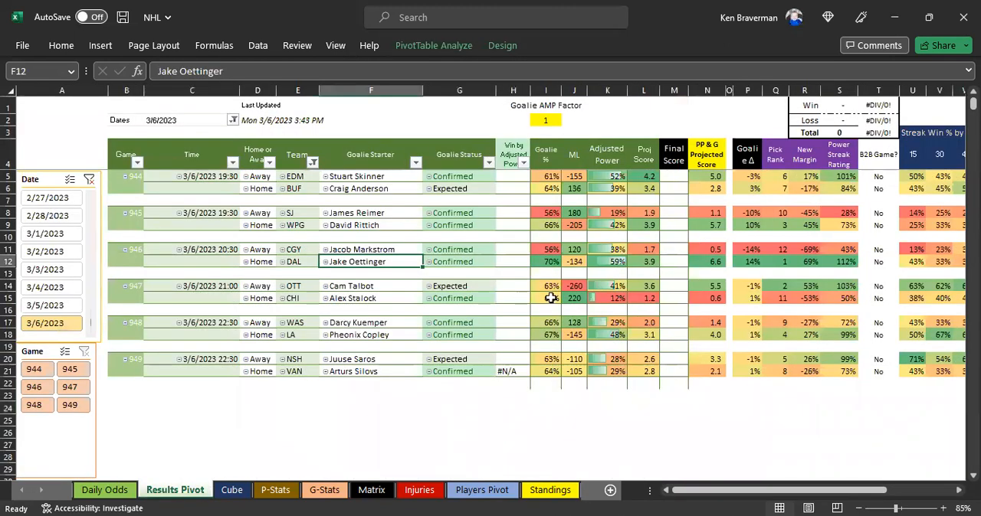
pyautogui.click(568, 285)
pyautogui.rightClick(568, 286)
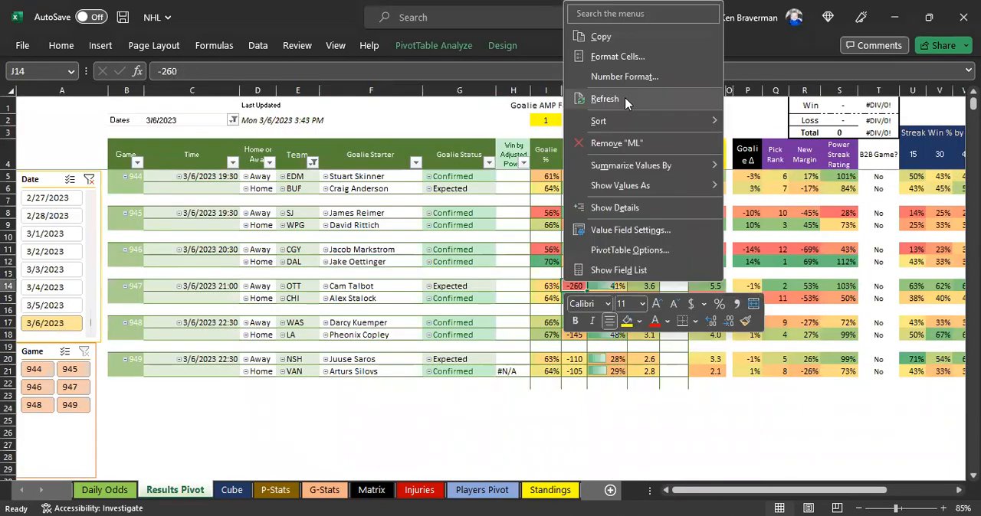
pyautogui.click(604, 99)
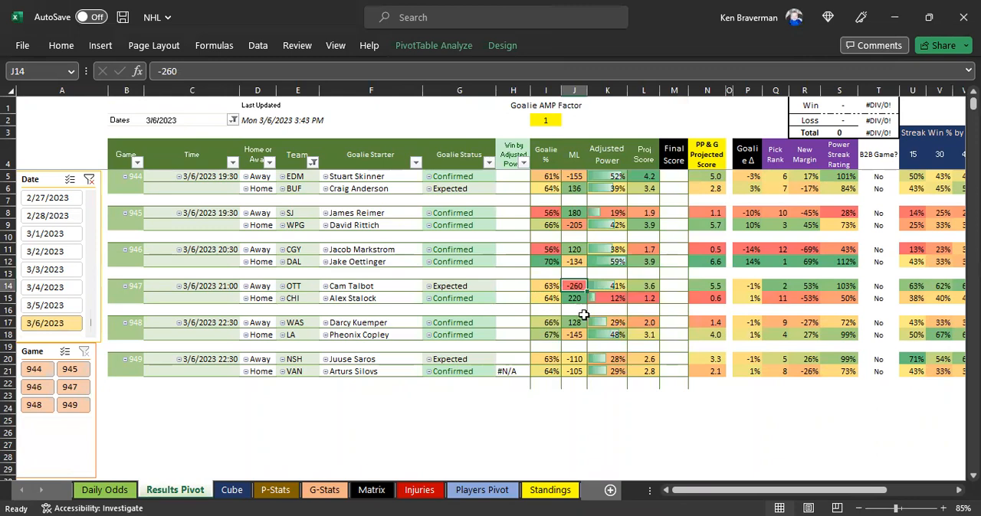
# Step: Examine the DAL, OTT and WPG projections for 3/6/2023 in the results pivot
pyautogui.scroll(2, 584, 315)
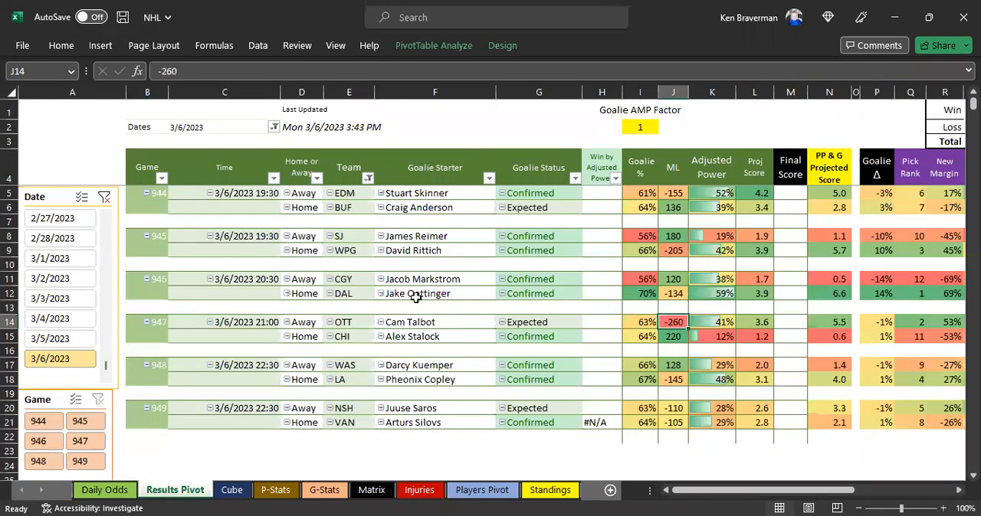
pyautogui.click(346, 293)
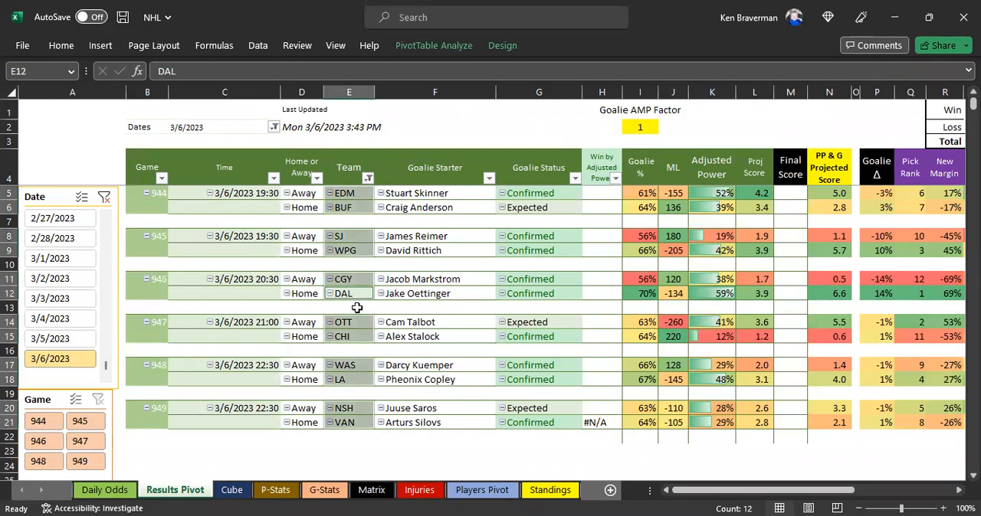
pyautogui.click(345, 322)
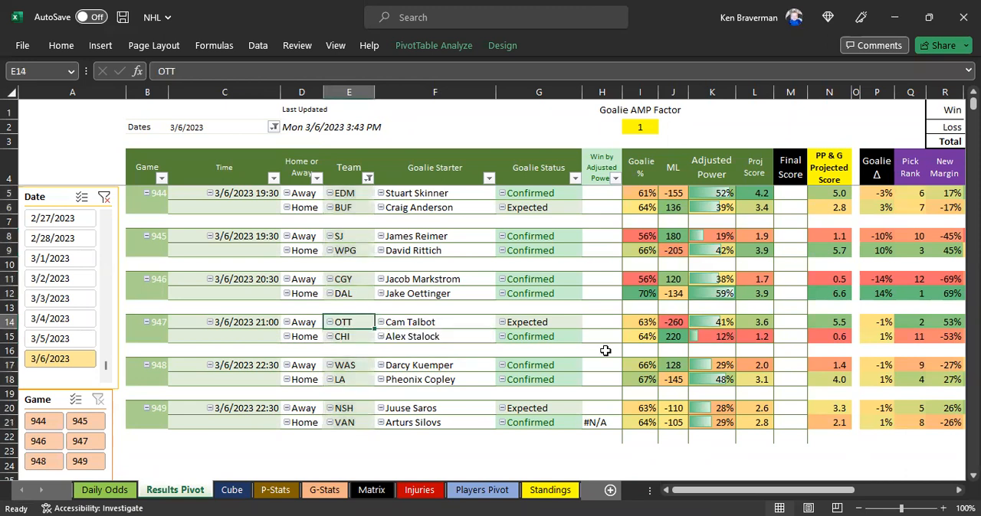
pyautogui.click(355, 251)
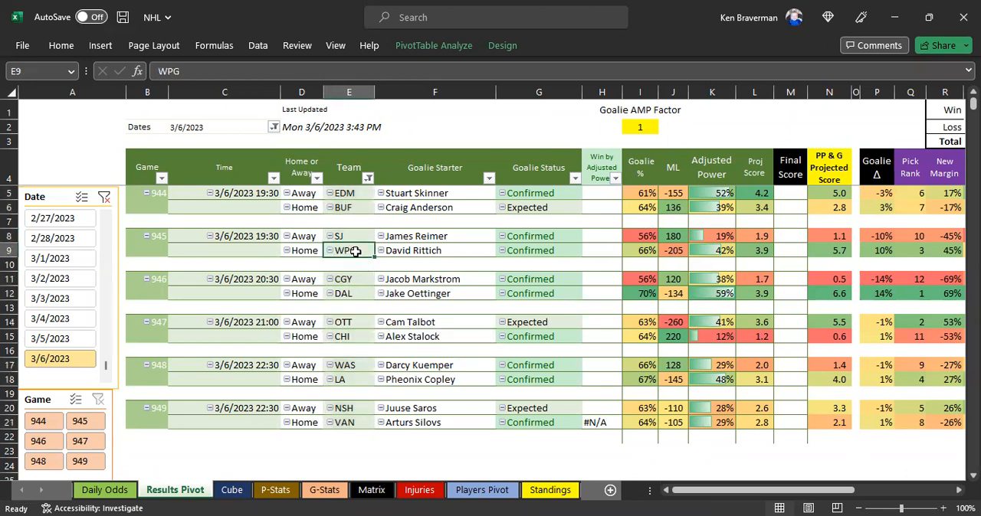